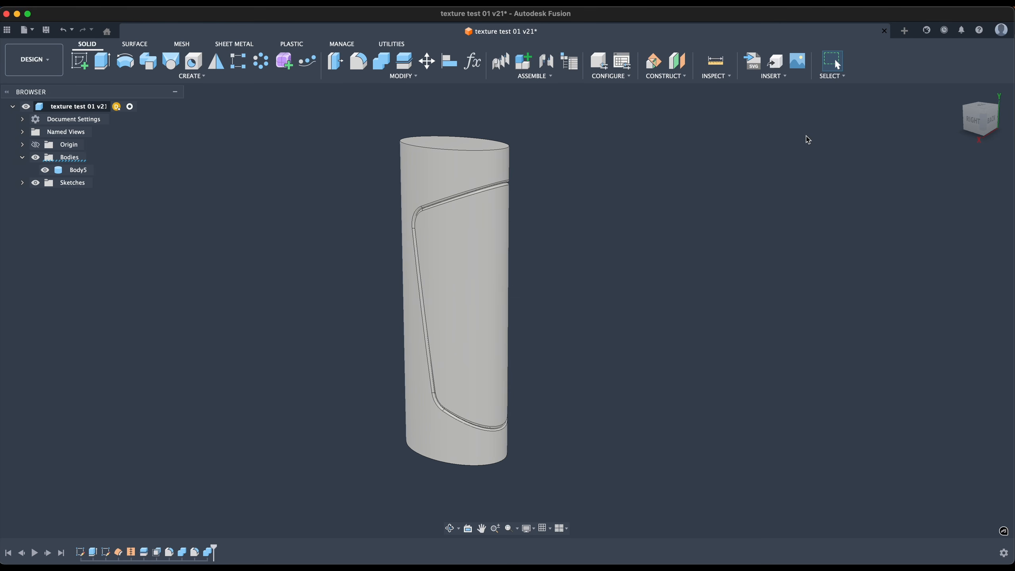
Step: Start a Tessellate operation on the cylindrical grip body and turn on its mesh preview
{"action": "middle_click_drag", "start_coordinate": [576, 267], "coordinate": [571, 243], "text": "shift"}
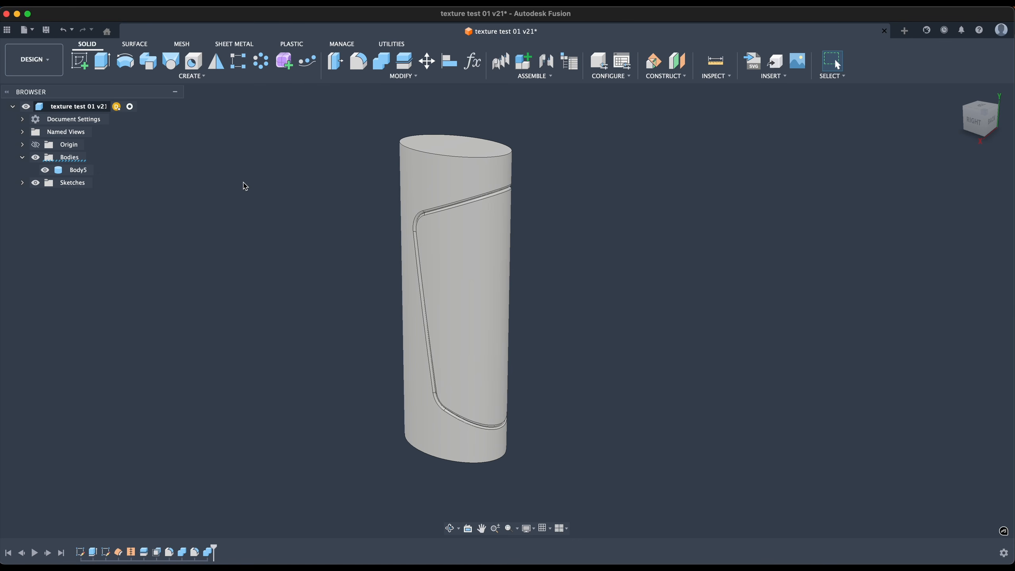
{"action": "left_click", "coordinate": [180, 47]}
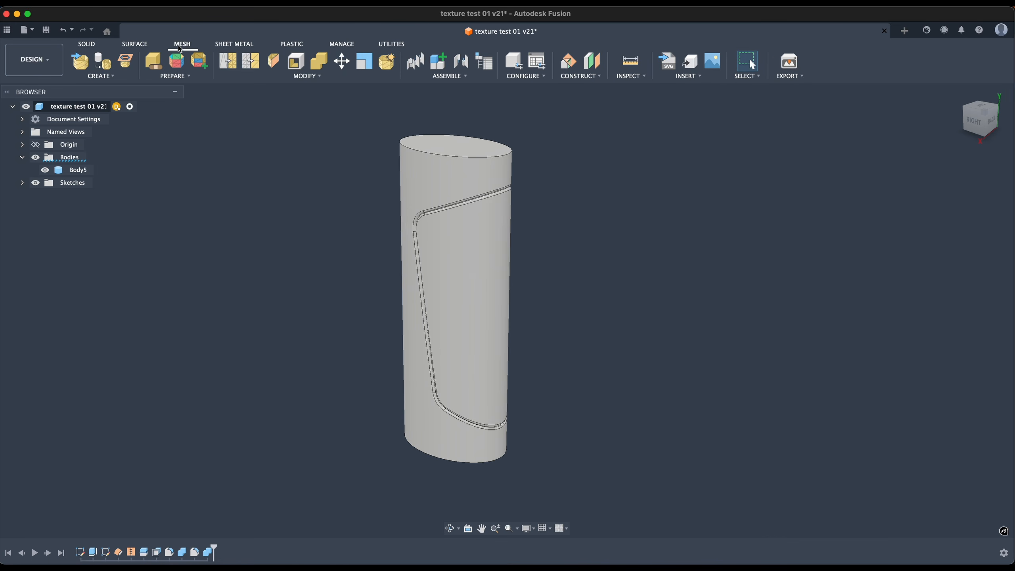
{"action": "left_click", "coordinate": [303, 79]}
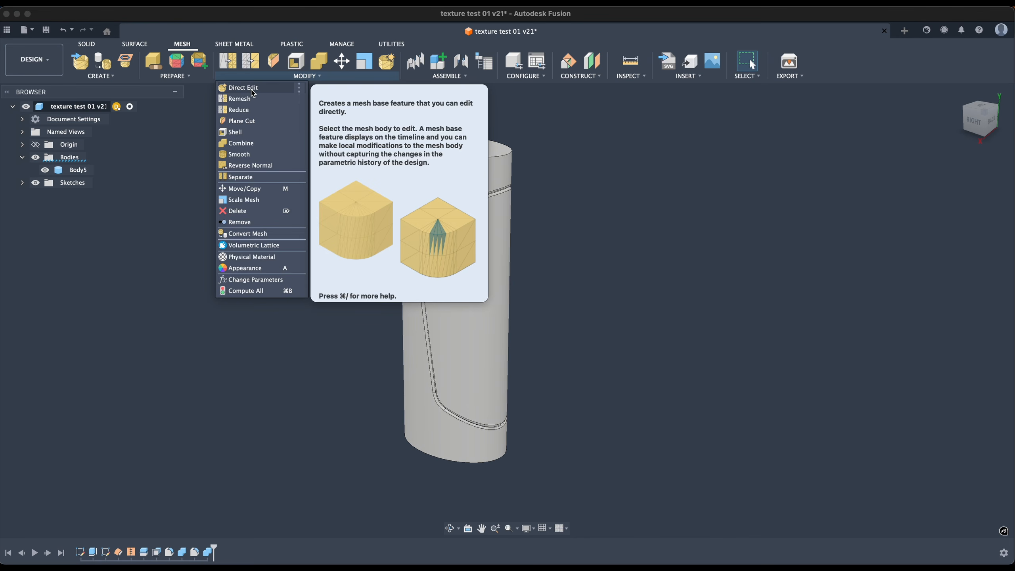
{"action": "left_click", "coordinate": [88, 77]}
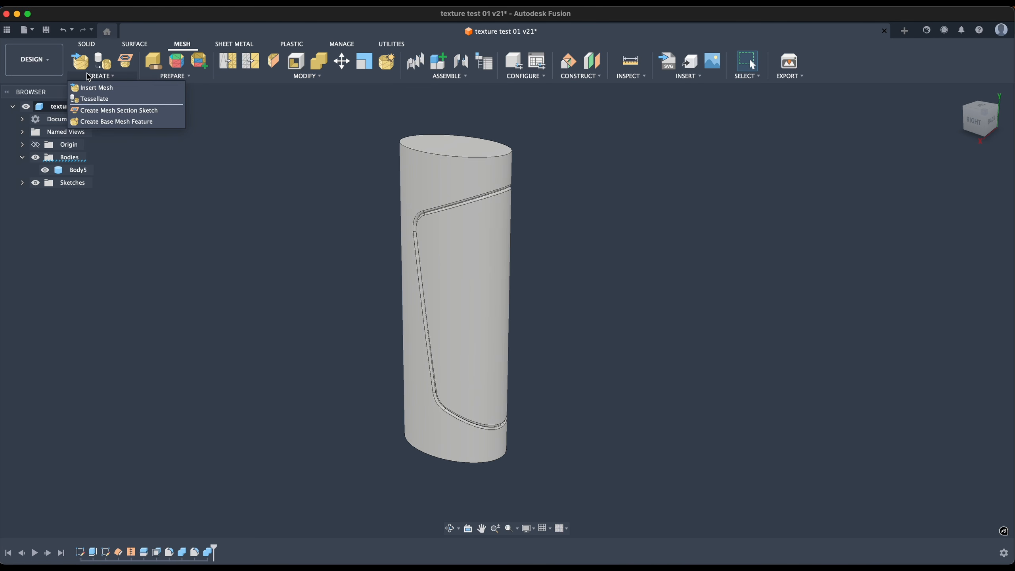
{"action": "left_click", "coordinate": [90, 76]}
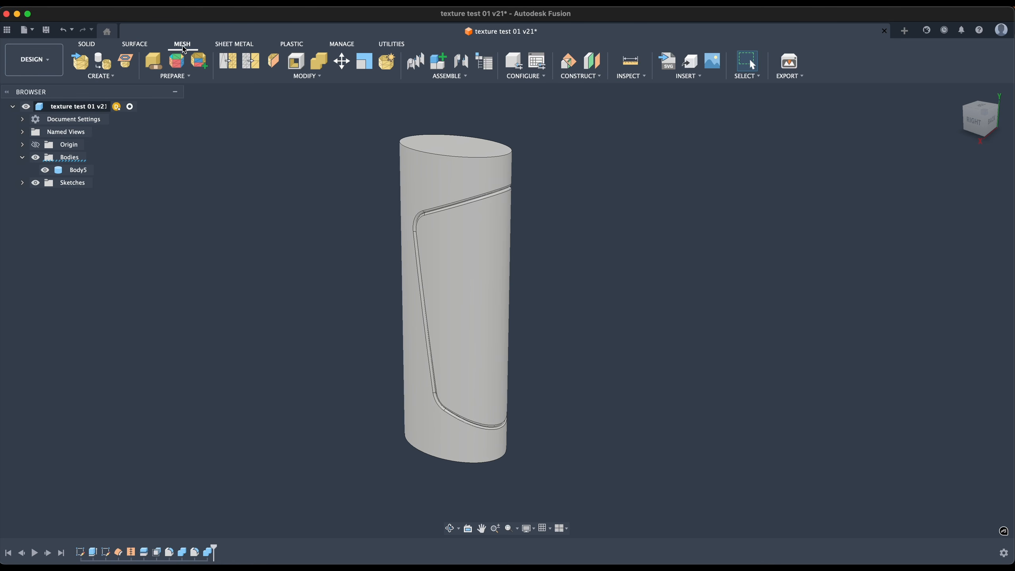
{"action": "left_click", "coordinate": [95, 77]}
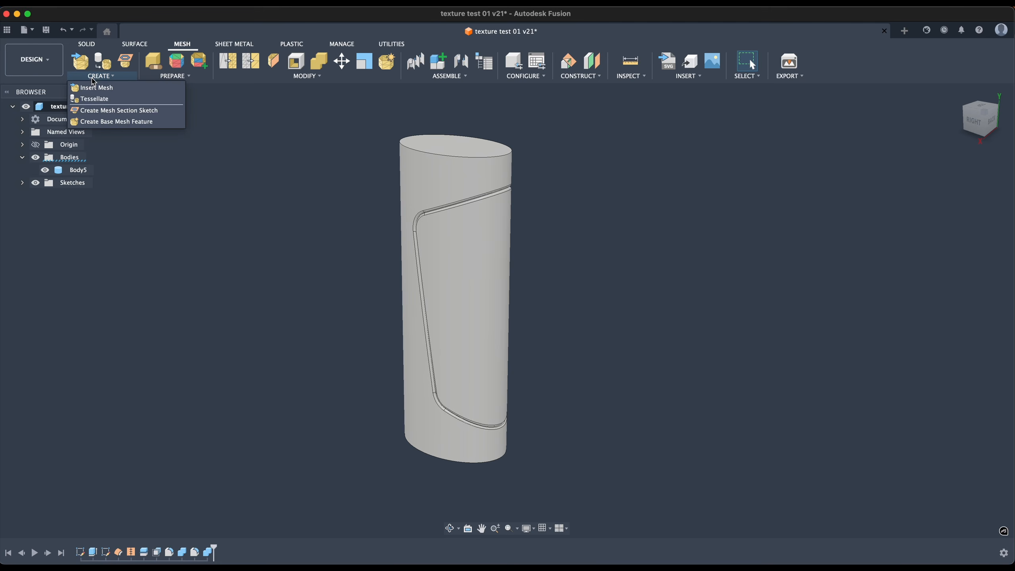
{"action": "left_click", "coordinate": [107, 103]}
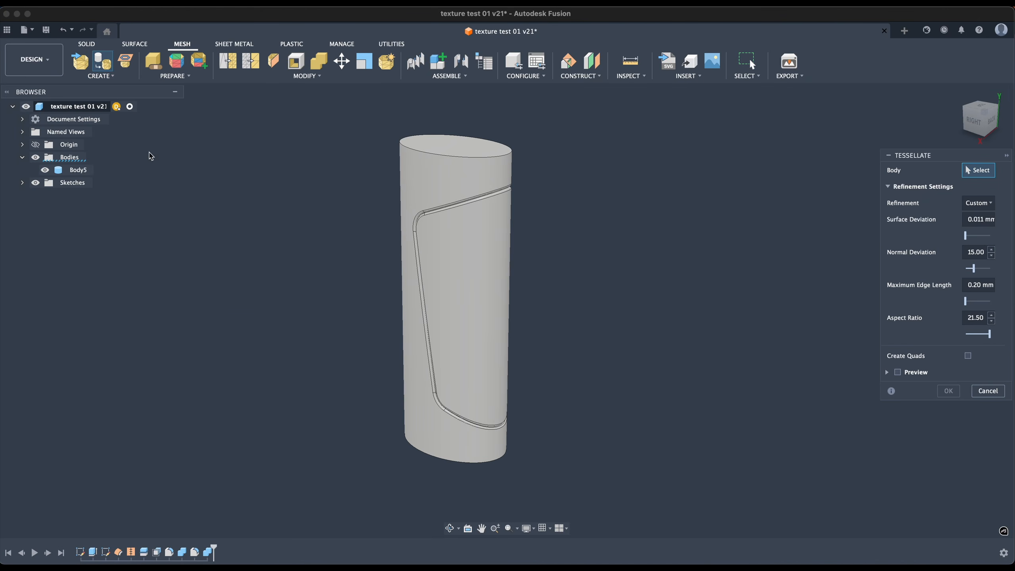
{"action": "left_click", "coordinate": [446, 193]}
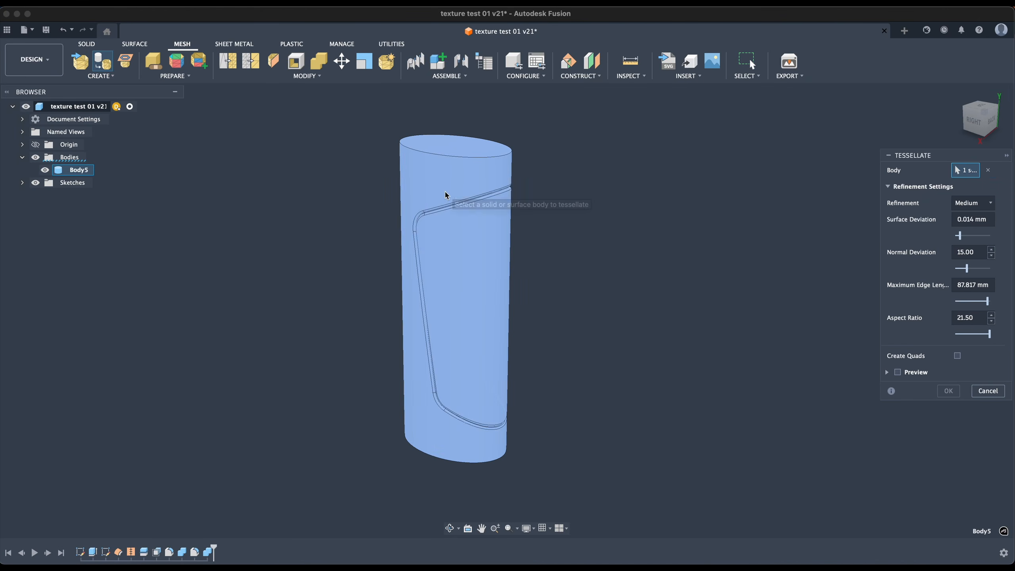
{"action": "left_click", "coordinate": [898, 373]}
{"action": "scroll", "coordinate": [496, 281], "scroll_direction": "up", "scroll_amount": 3}
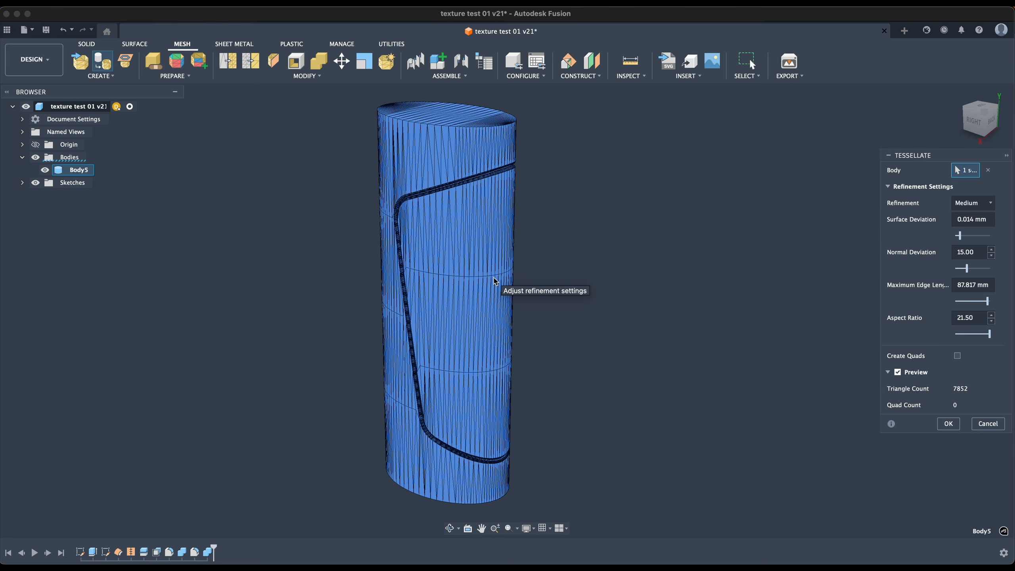
{"action": "scroll", "coordinate": [496, 281], "scroll_direction": "up", "scroll_amount": 2}
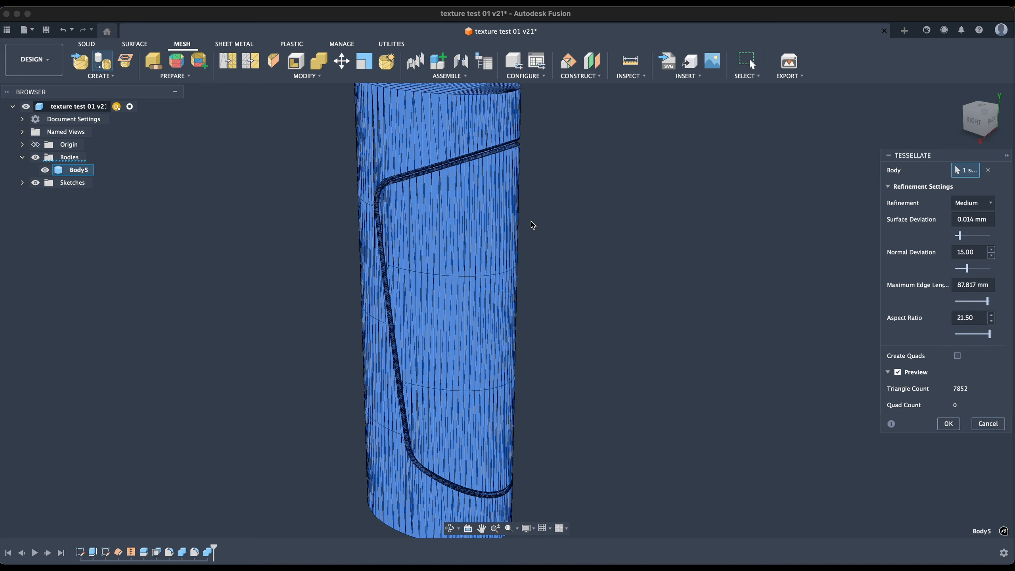
Step: Set the tessellation refinement to High
{"action": "left_click", "coordinate": [993, 204]}
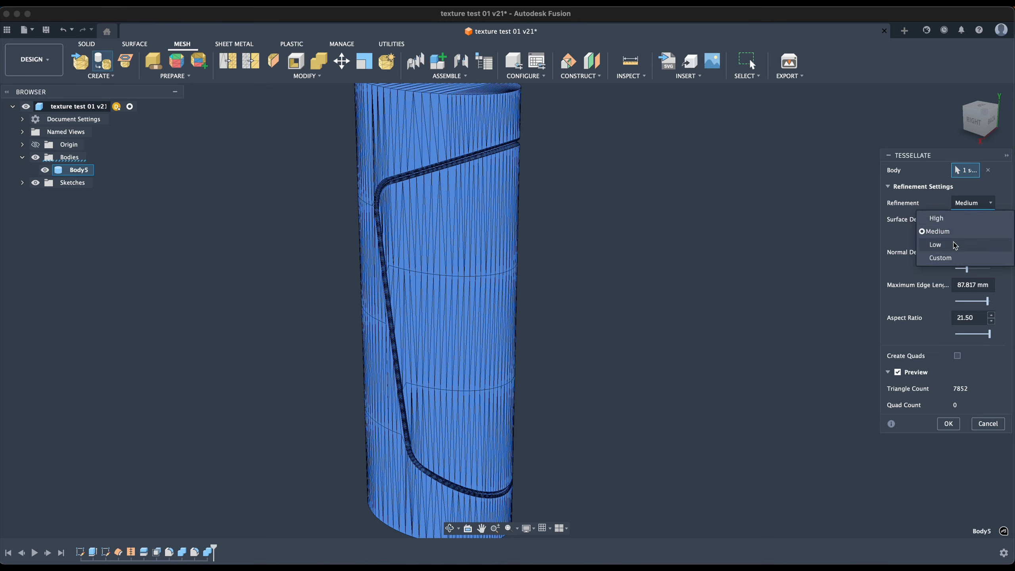
{"action": "left_click", "coordinate": [937, 220]}
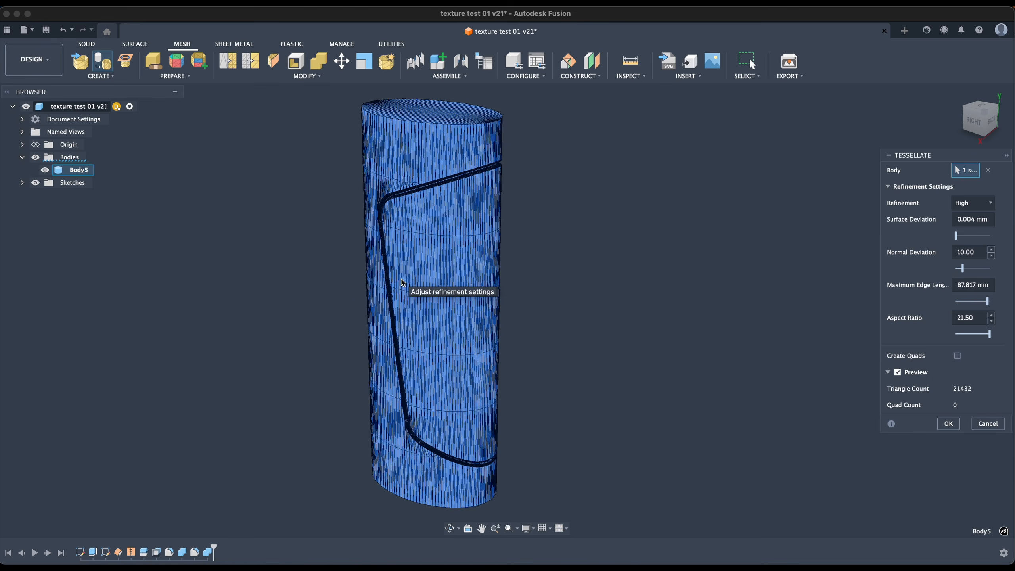
{"action": "scroll", "coordinate": [404, 279], "scroll_direction": "up", "scroll_amount": 5}
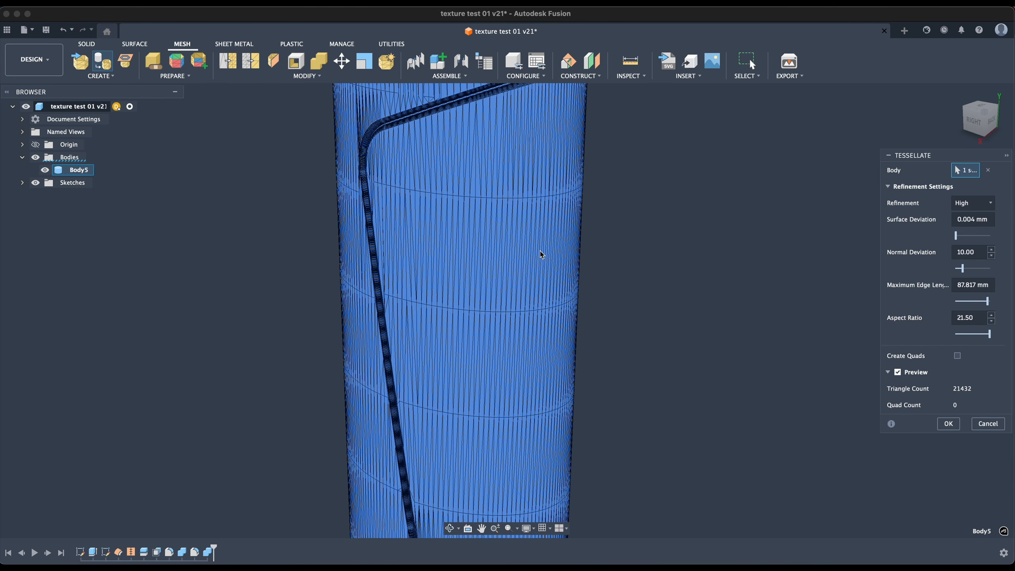
Step: Set the tessellation's maximum edge length to 1 mm
{"action": "left_click", "coordinate": [959, 287]}
{"action": "triple_click", "coordinate": [959, 287]}
{"action": "type", "text": "1"}
{"action": "key", "text": "Tab"}
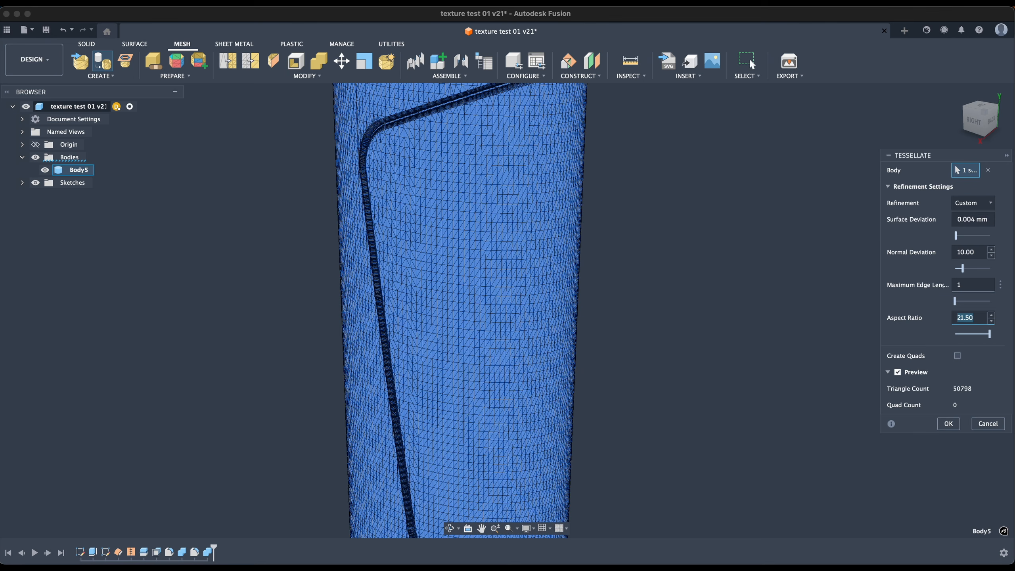
Step: Set the maximum edge length to 0.2 mm and complete the tessellation of the body
{"action": "double_click", "coordinate": [962, 288]}
{"action": "type", "text": "0,2"}
{"action": "key", "text": "Tab"}
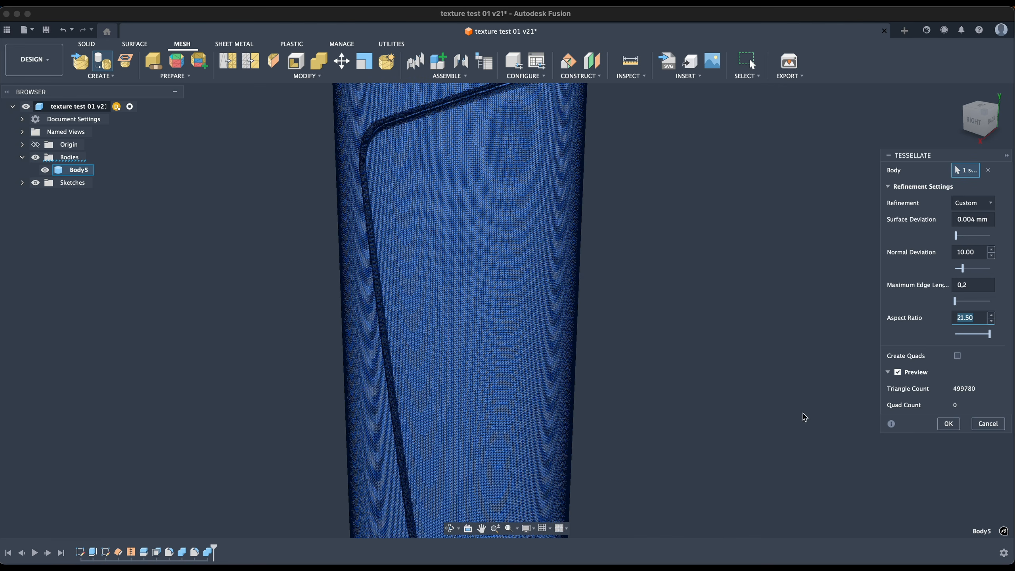
{"action": "scroll", "coordinate": [642, 332], "scroll_direction": "down", "scroll_amount": 5}
{"action": "middle_click_drag", "start_coordinate": [670, 323], "coordinate": [581, 300]}
{"action": "left_click", "coordinate": [83, 170]}
{"action": "left_click", "coordinate": [218, 286]}
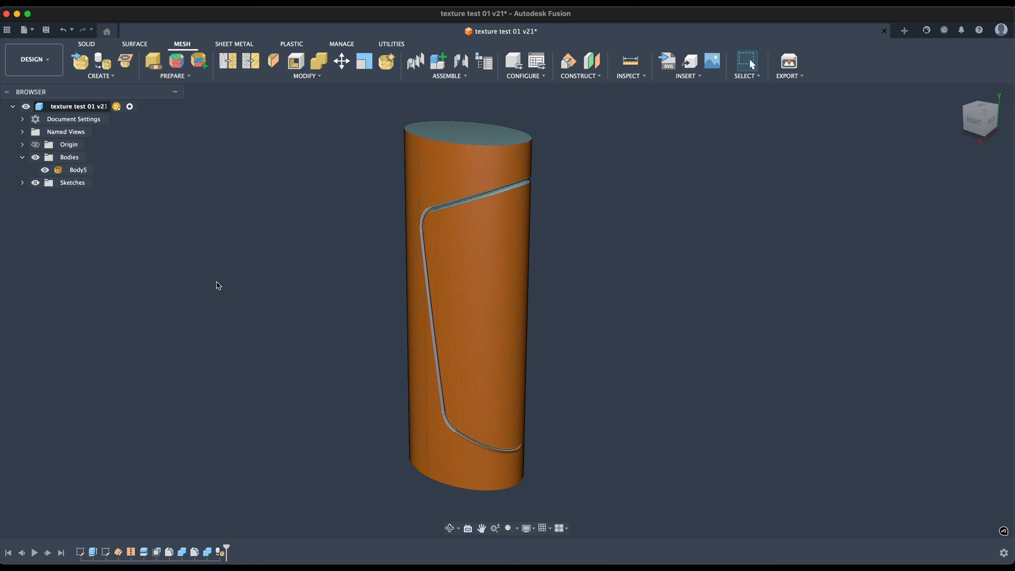
Step: Open the tessellated mesh body for direct editing
{"action": "left_click", "coordinate": [301, 80]}
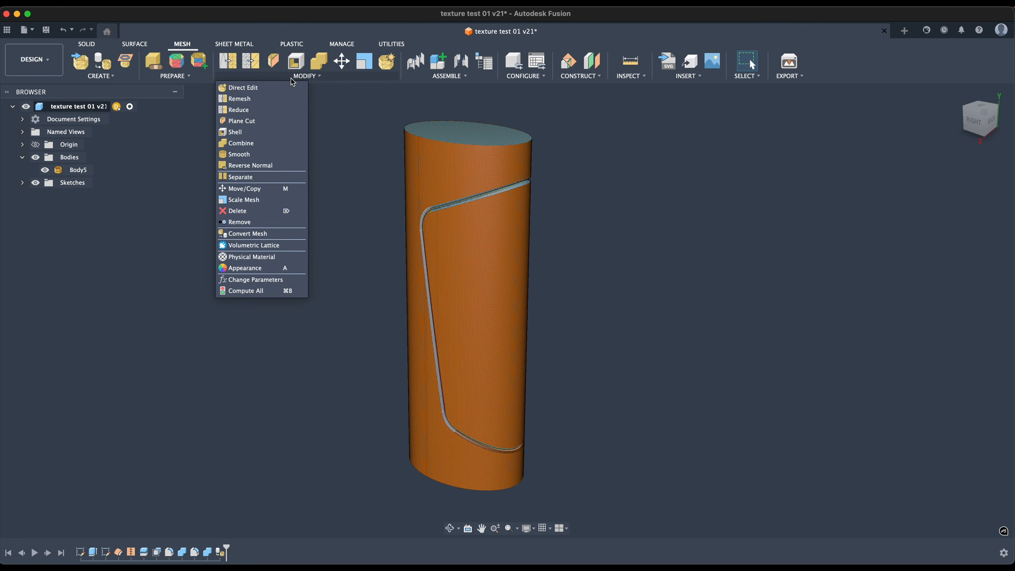
{"action": "left_click", "coordinate": [276, 87]}
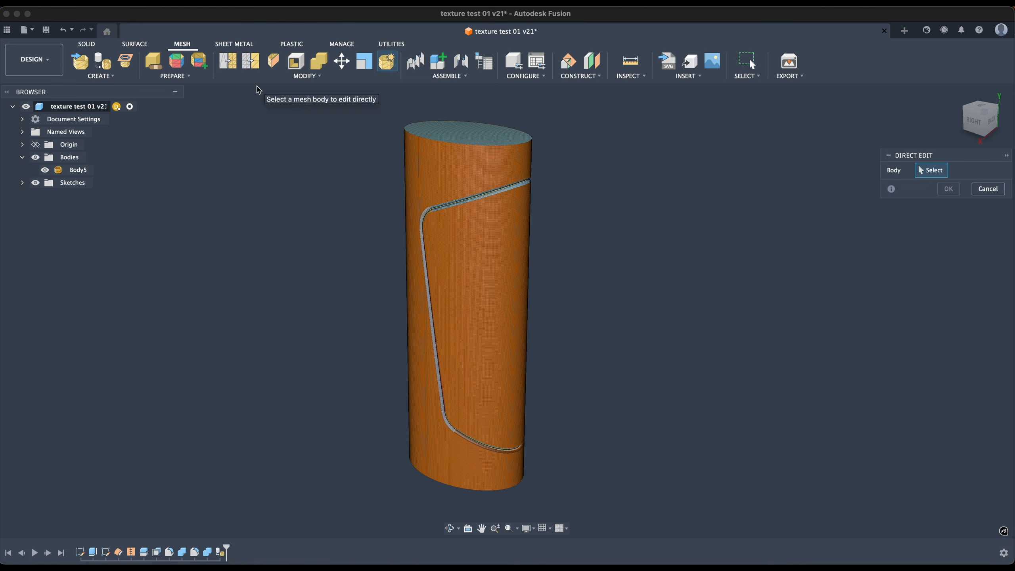
{"action": "left_click", "coordinate": [467, 214]}
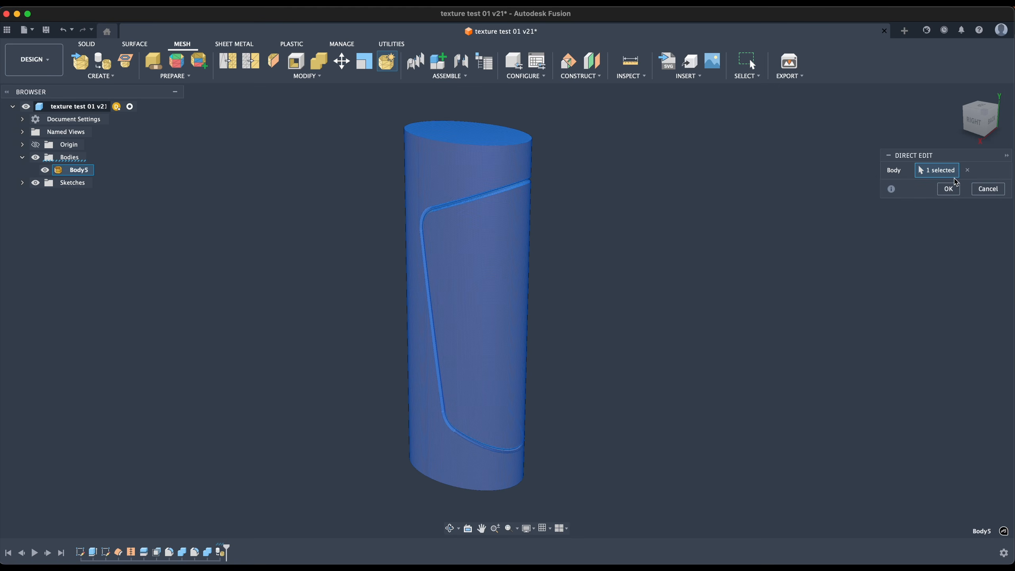
{"action": "left_click", "coordinate": [949, 189]}
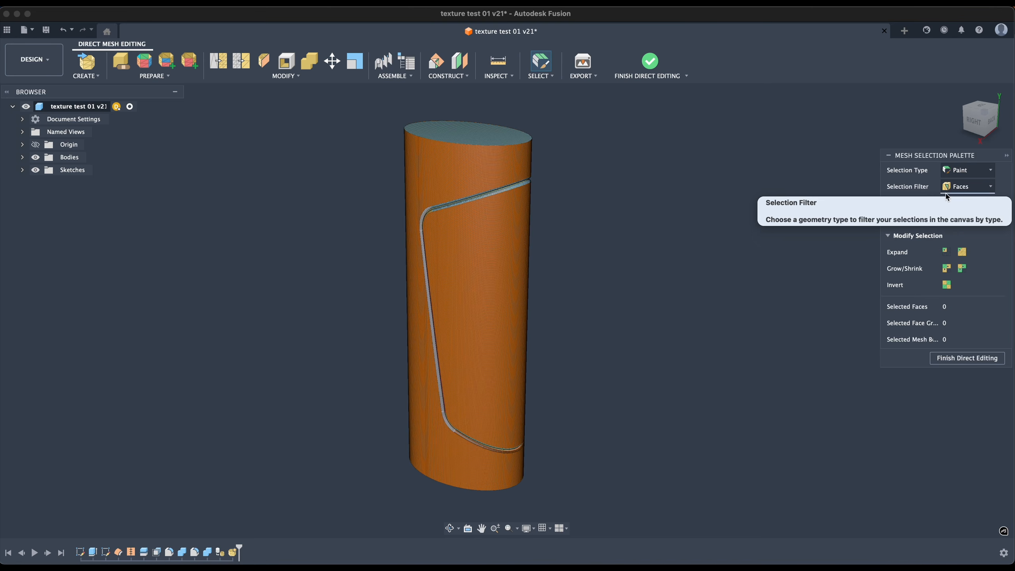
Step: Filter the mesh selection by Face Group and select the recessed grip panel inside the groove
{"action": "left_click", "coordinate": [991, 190]}
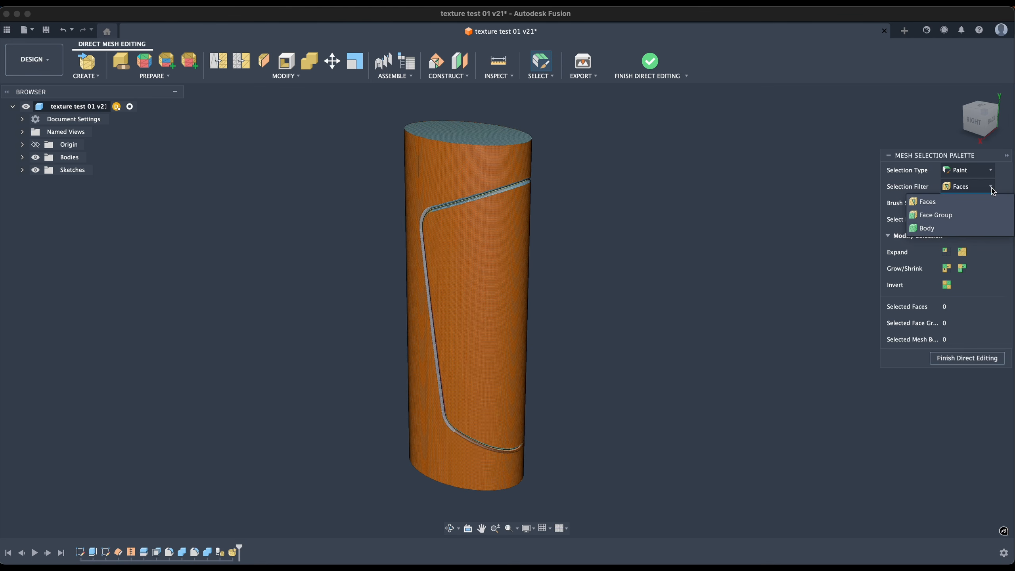
{"action": "left_click", "coordinate": [935, 215]}
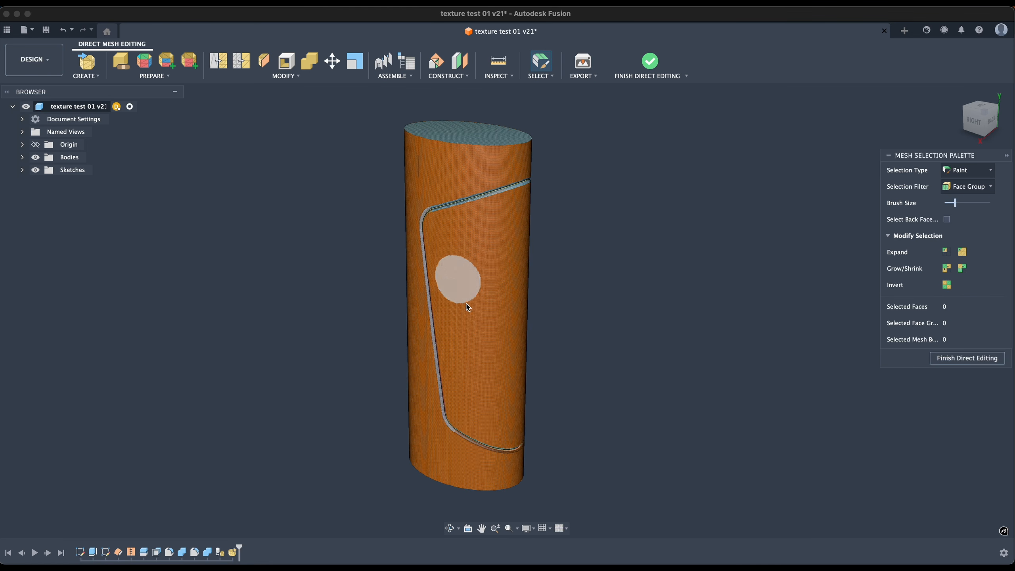
{"action": "left_click", "coordinate": [501, 255]}
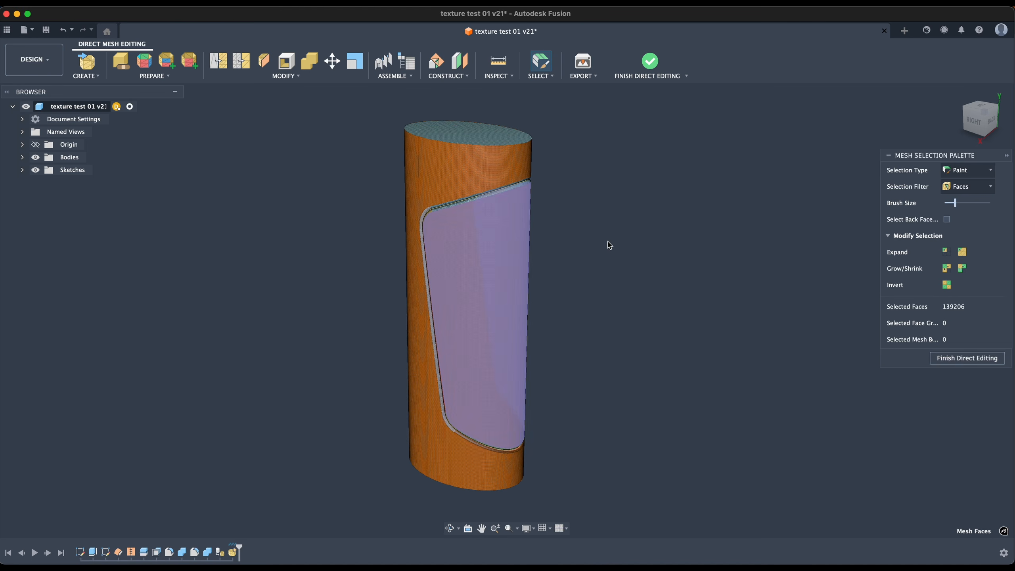
{"action": "scroll", "coordinate": [465, 229], "scroll_direction": "up", "scroll_amount": 8}
{"action": "mouse_move", "coordinate": [447, 241]}
{"action": "middle_mouse_down", "text": "shift"}
{"action": "mouse_move", "coordinate": [481, 240]}
{"action": "mouse_move", "coordinate": [403, 237]}
{"action": "mouse_move", "coordinate": [497, 266]}
{"action": "mouse_move", "coordinate": [517, 218]}
{"action": "mouse_move", "coordinate": [460, 253]}
{"action": "middle_mouse_up", "text": "shift"}
{"action": "scroll", "coordinate": [461, 255], "scroll_direction": "down", "scroll_amount": 6}
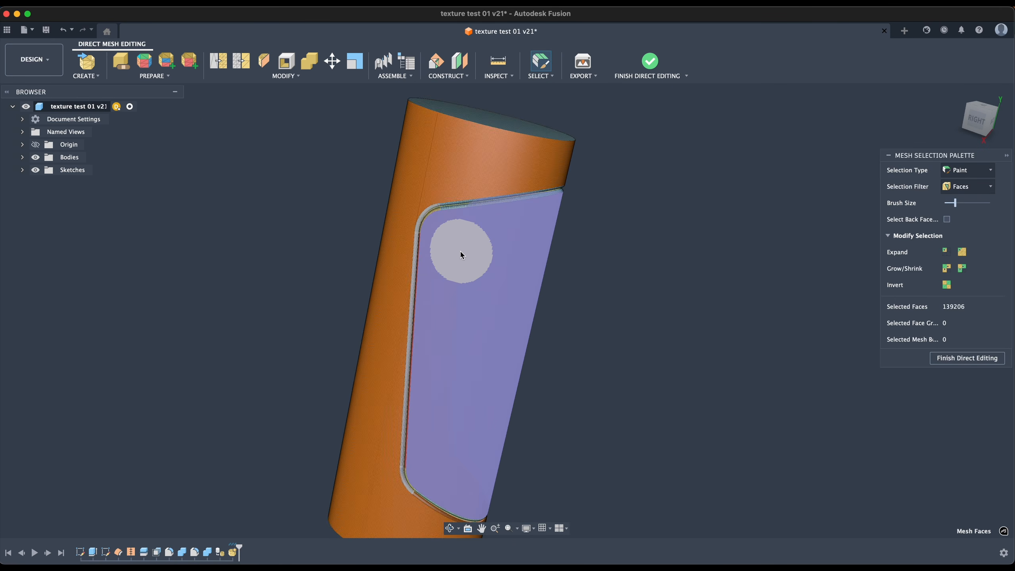
{"action": "scroll", "coordinate": [460, 252], "scroll_direction": "down", "scroll_amount": 2}
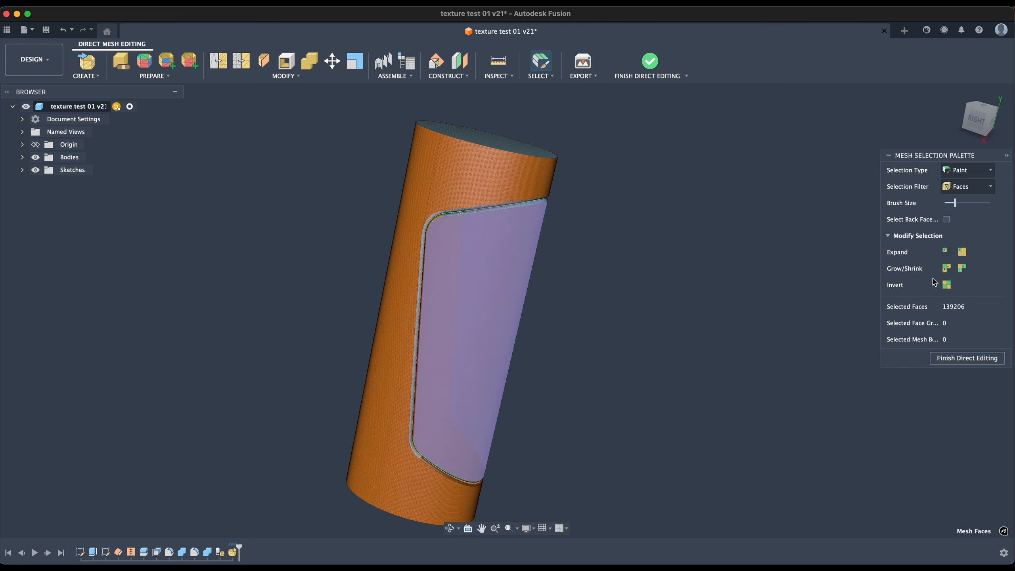
Step: Start a Texture Extrude on the selected grip panel using the local image "dots n lines _1.jpg"
{"action": "left_click", "coordinate": [292, 77]}
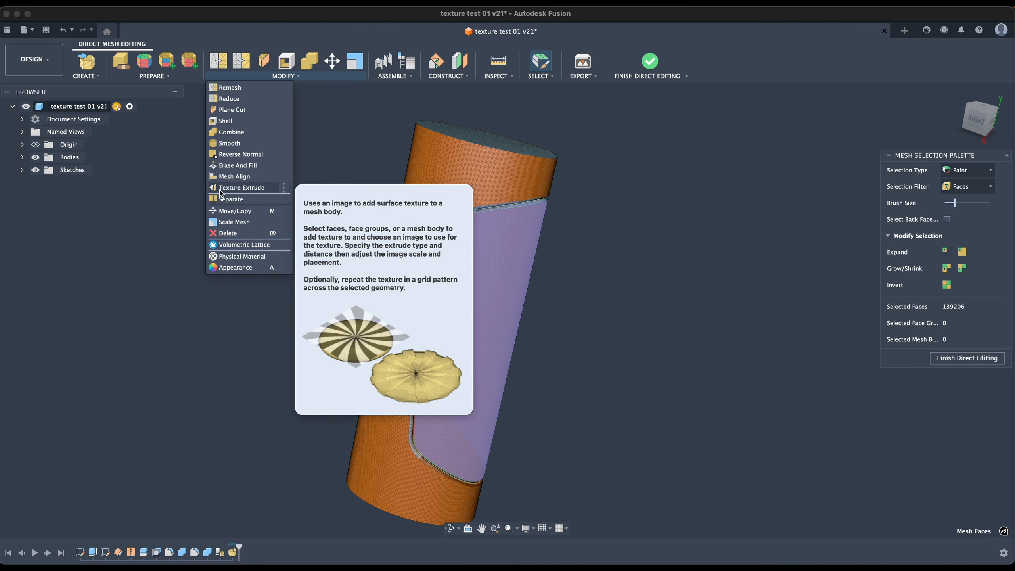
{"action": "left_click", "coordinate": [259, 188]}
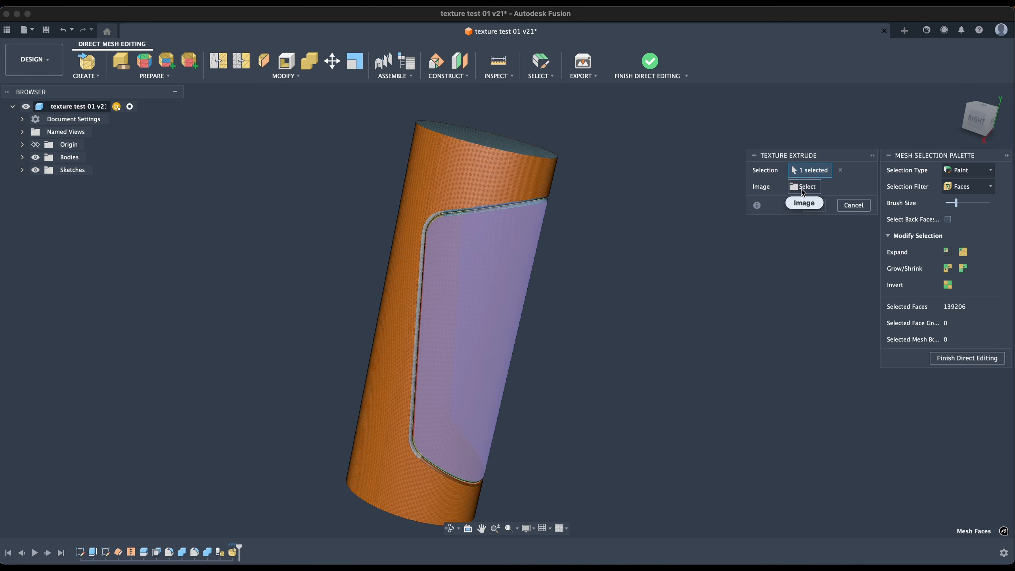
{"action": "left_click", "coordinate": [803, 187]}
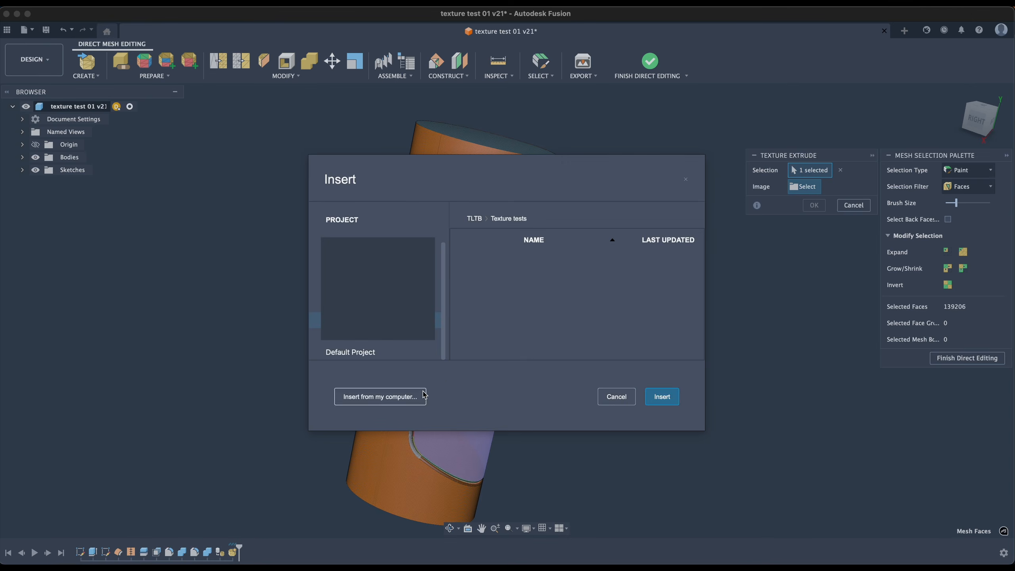
{"action": "left_click", "coordinate": [423, 392]}
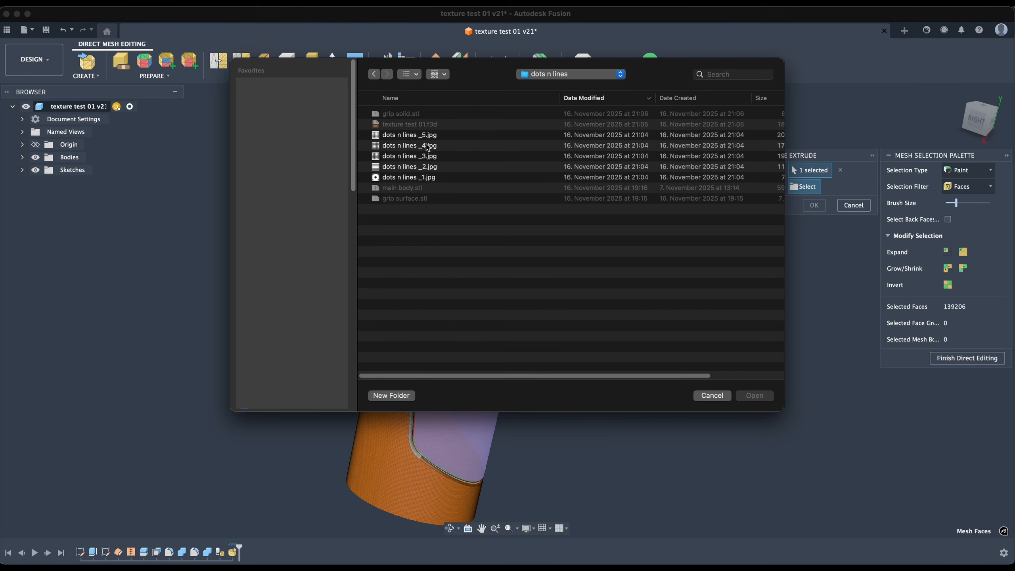
{"action": "left_click", "coordinate": [403, 177]}
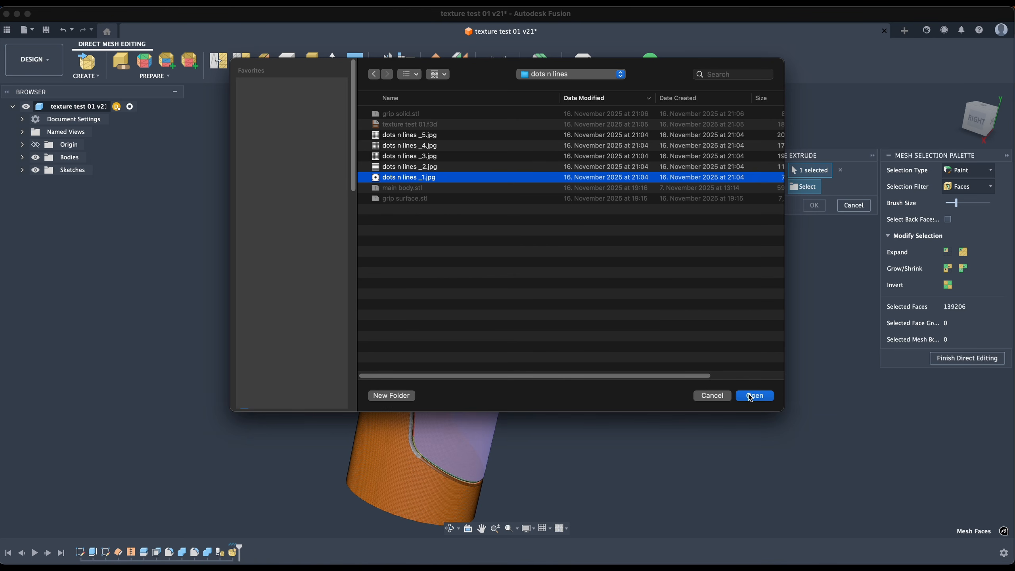
{"action": "left_click", "coordinate": [754, 396]}
{"action": "middle_click_drag", "start_coordinate": [643, 363], "coordinate": [602, 336], "text": "shift"}
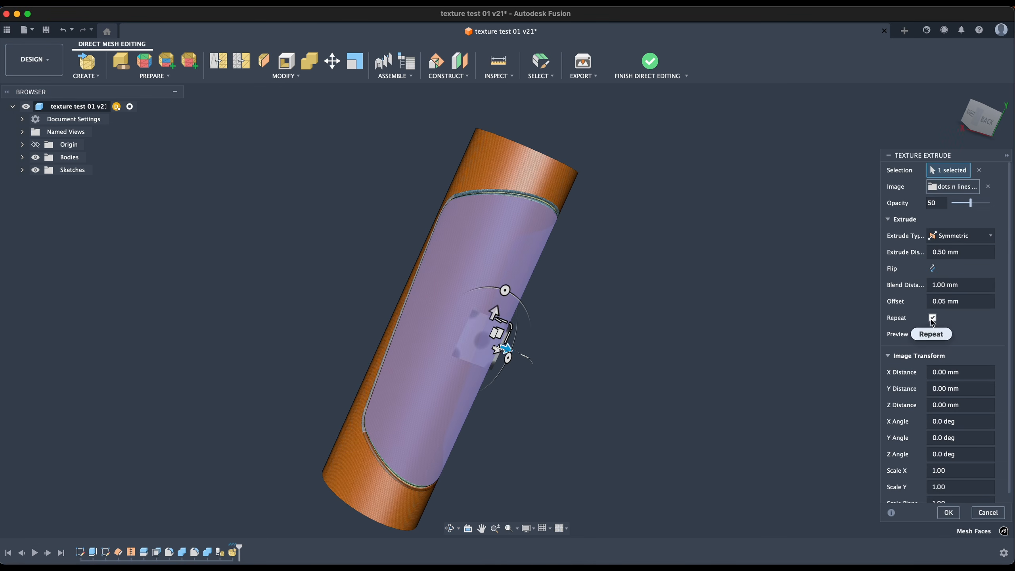
Step: Repeat the texture image across the grip panel and turn on the Texture Extrude preview
{"action": "left_click", "coordinate": [933, 335]}
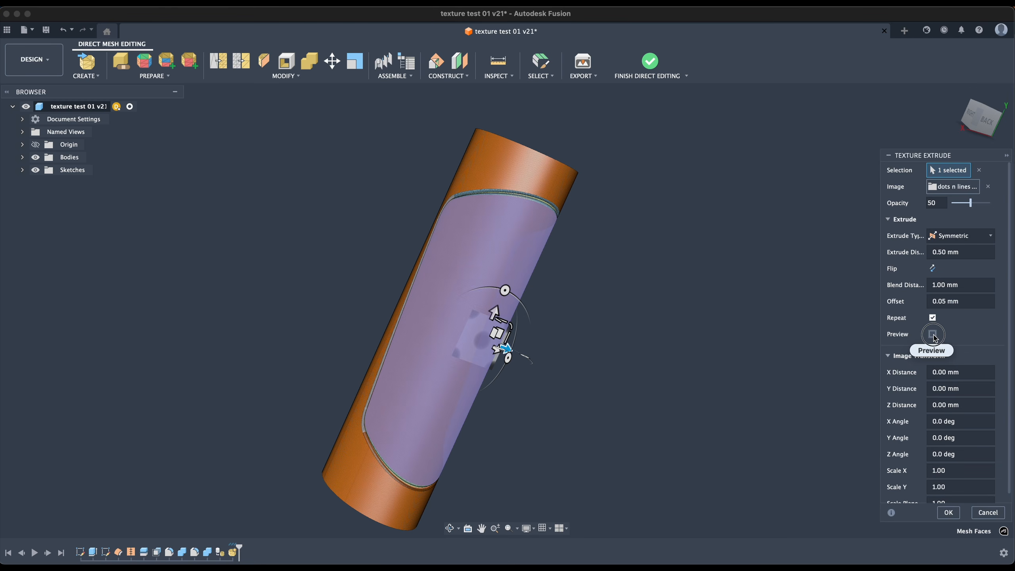
{"action": "middle_click_drag", "start_coordinate": [676, 345], "coordinate": [532, 372], "text": "shift"}
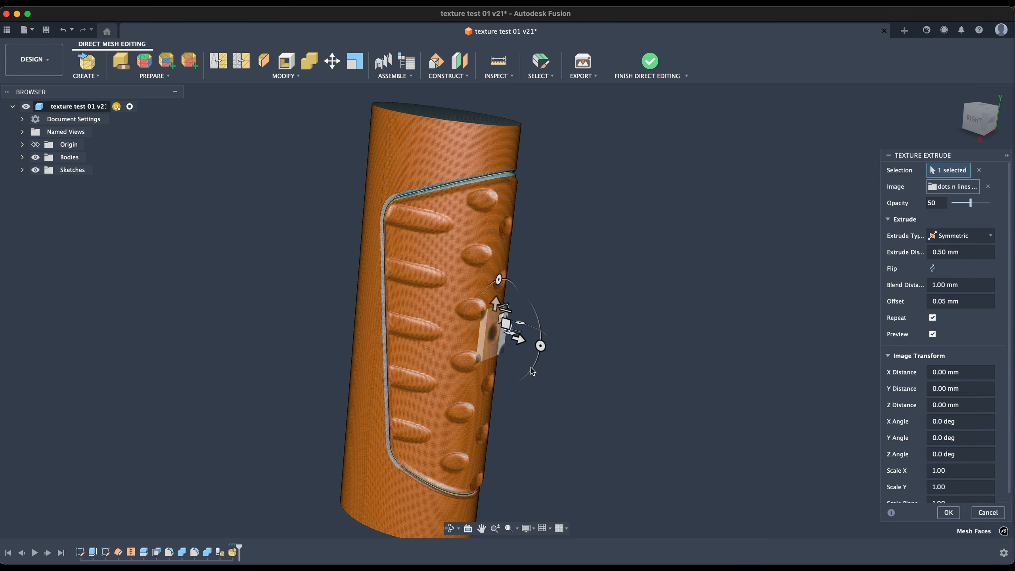
{"action": "middle_click_drag", "start_coordinate": [589, 279], "coordinate": [592, 267]}
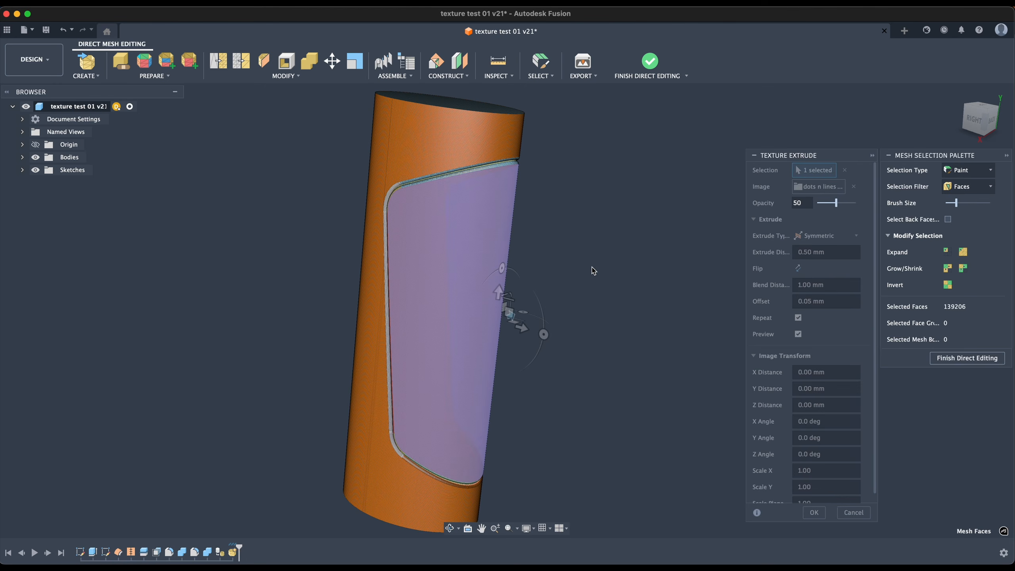
{"action": "scroll", "coordinate": [585, 272], "scroll_direction": "down", "scroll_amount": 1}
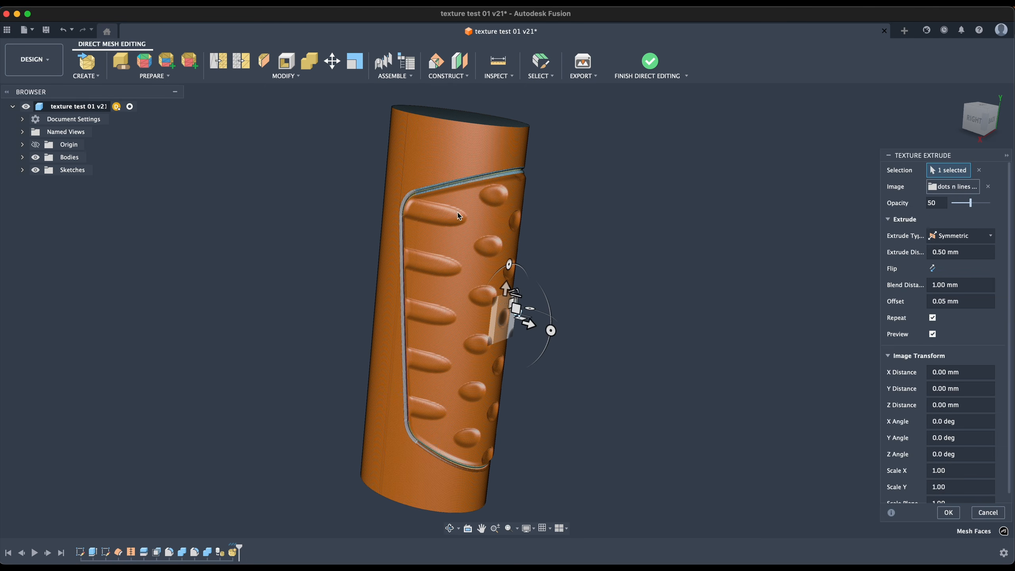
Step: Scale the repeating texture image down uniformly to about 0.2 of its size on the grip panel
{"action": "middle_click_drag", "start_coordinate": [497, 223], "coordinate": [647, 241], "text": "shift"}
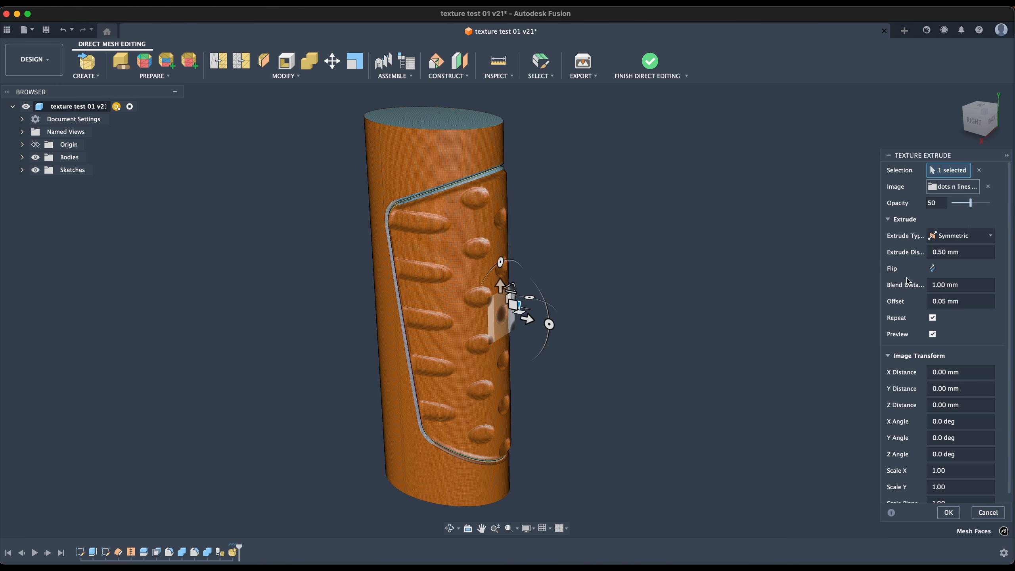
{"action": "middle_click_drag", "start_coordinate": [625, 283], "coordinate": [567, 294], "text": "shift"}
{"action": "scroll", "coordinate": [491, 320], "scroll_direction": "up", "scroll_amount": 5}
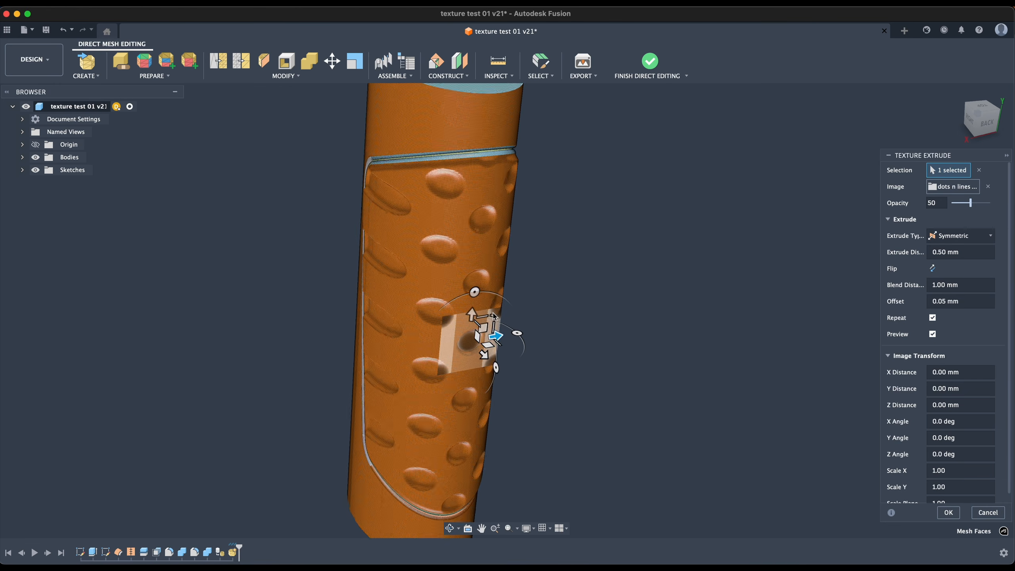
{"action": "left_click", "coordinate": [490, 321]}
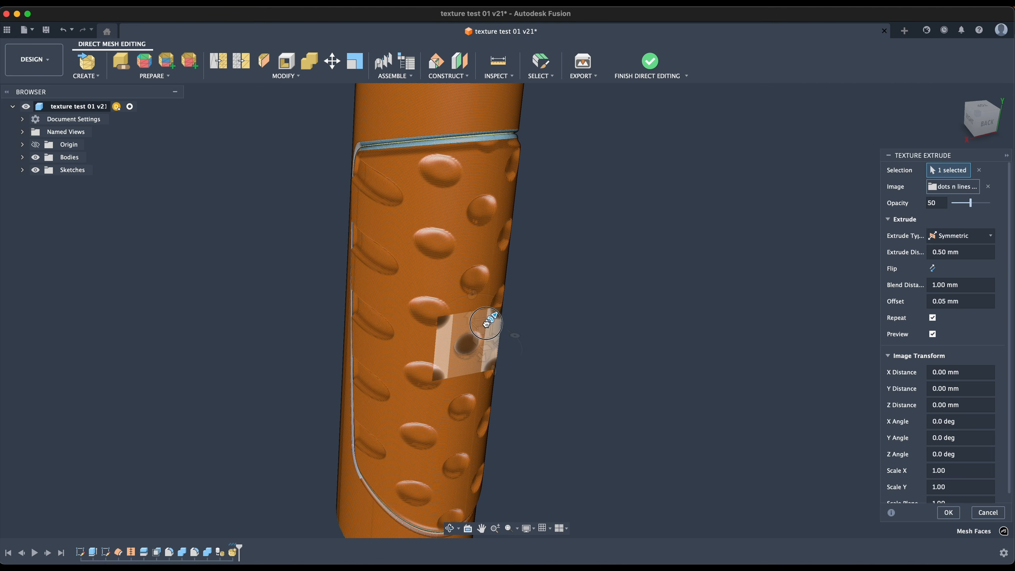
{"action": "left_click_drag", "start_coordinate": [485, 325], "coordinate": [475, 336]}
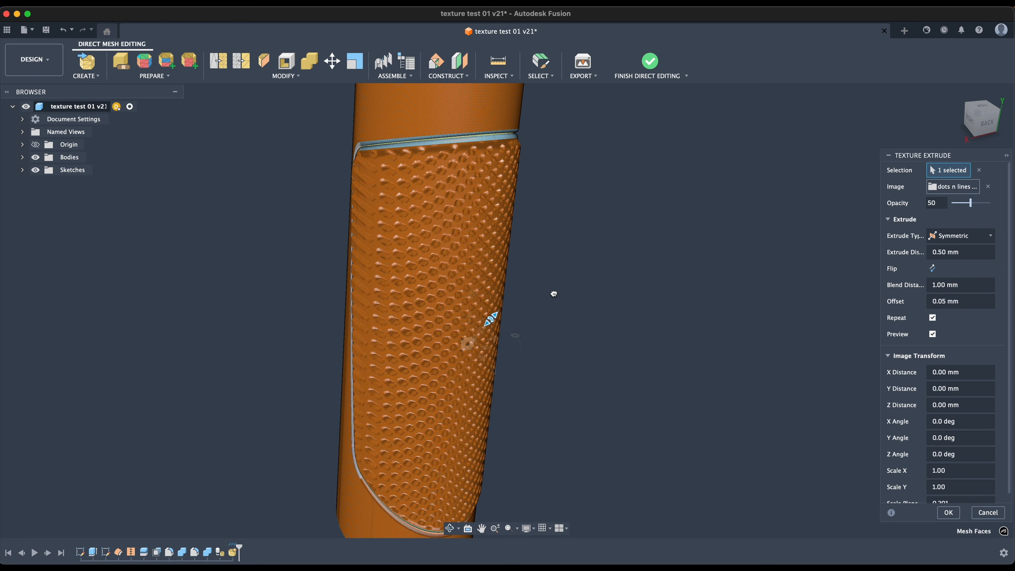
Step: Rotate the texture image to a Y angle of -50 degrees on the grip panel
{"action": "middle_click_drag", "start_coordinate": [552, 281], "coordinate": [609, 274], "text": "shift"}
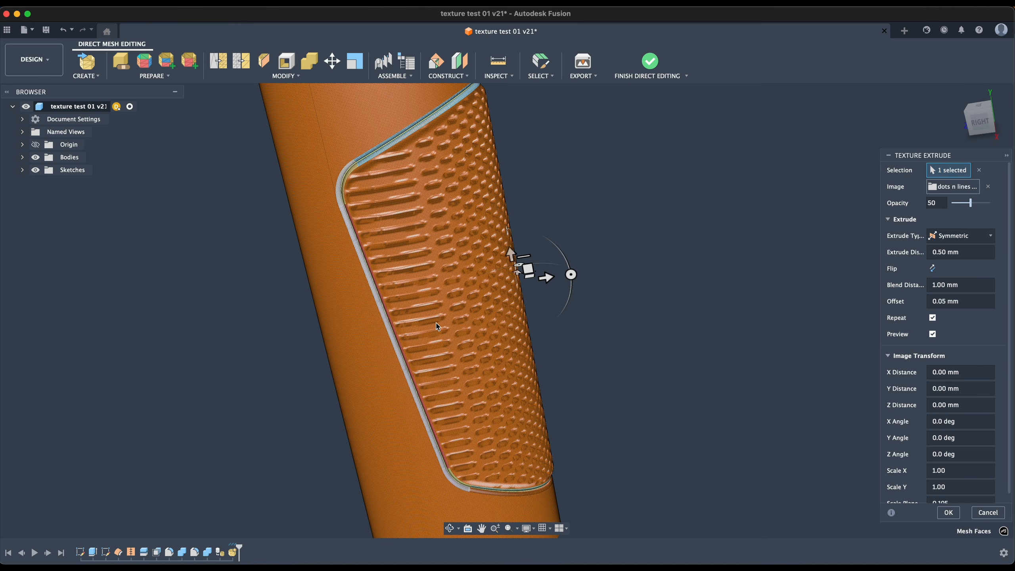
{"action": "scroll", "coordinate": [604, 188], "scroll_direction": "down", "scroll_amount": 5}
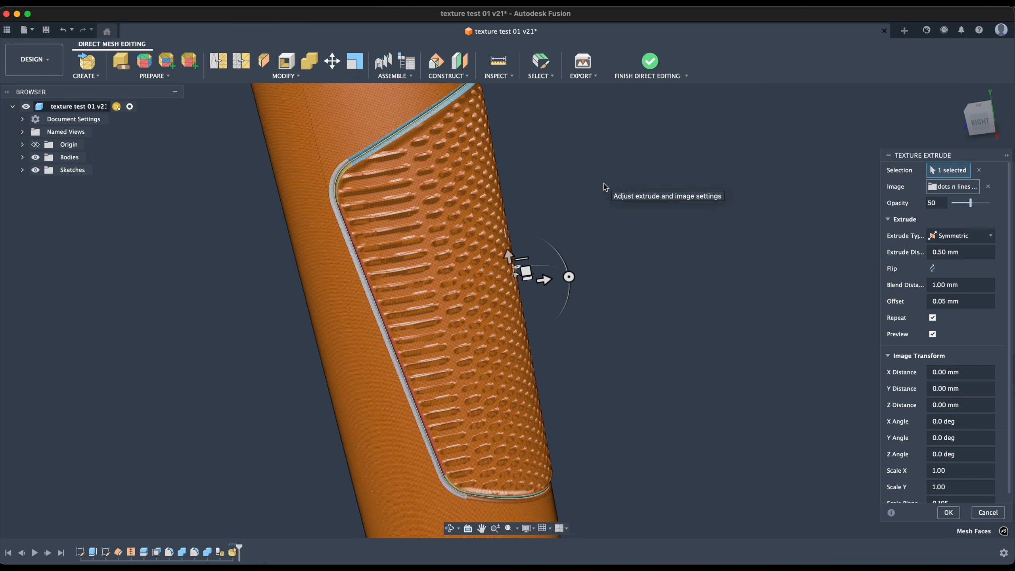
{"action": "middle_click_drag", "start_coordinate": [637, 208], "coordinate": [607, 222], "text": "shift"}
{"action": "scroll", "coordinate": [607, 222], "scroll_direction": "up", "scroll_amount": 5}
{"action": "middle_click_drag", "start_coordinate": [583, 183], "coordinate": [573, 212]}
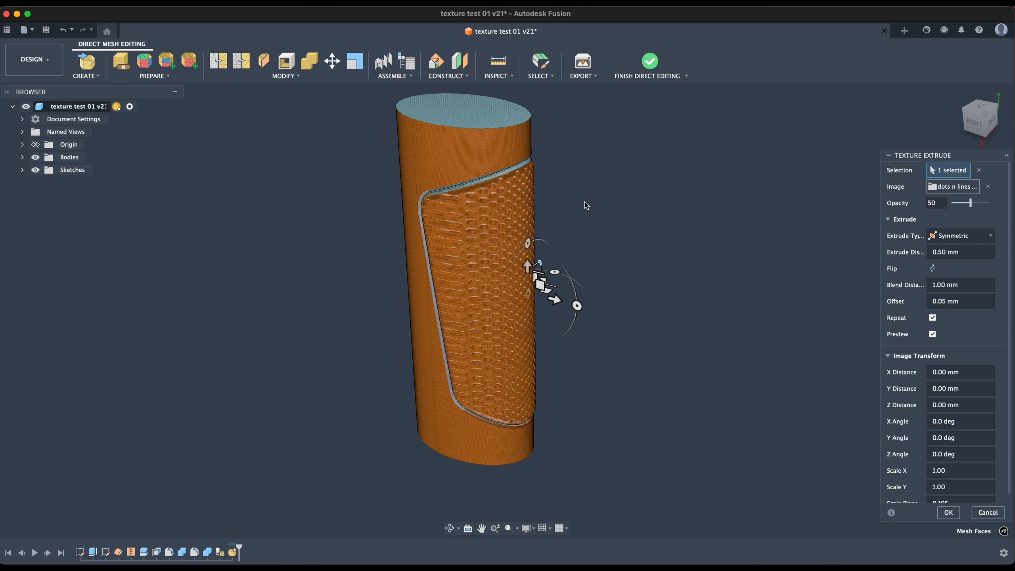
{"action": "mouse_move", "coordinate": [601, 208]}
{"action": "middle_mouse_down", "text": "shift"}
{"action": "mouse_move", "coordinate": [672, 220]}
{"action": "mouse_move", "coordinate": [623, 197]}
{"action": "mouse_move", "coordinate": [607, 210]}
{"action": "middle_mouse_up", "text": "shift"}
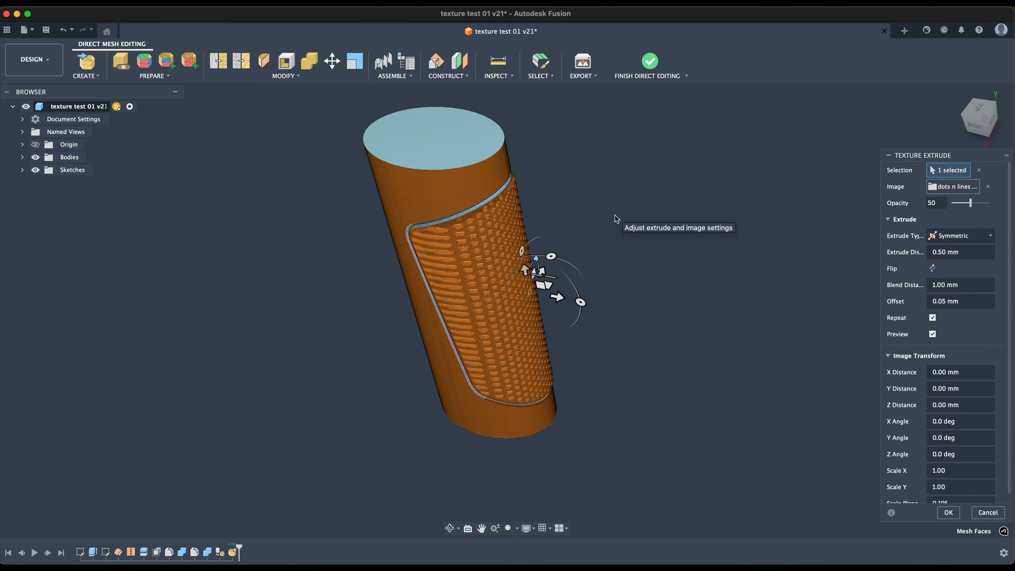
{"action": "left_click_drag", "start_coordinate": [552, 256], "coordinate": [581, 276]}
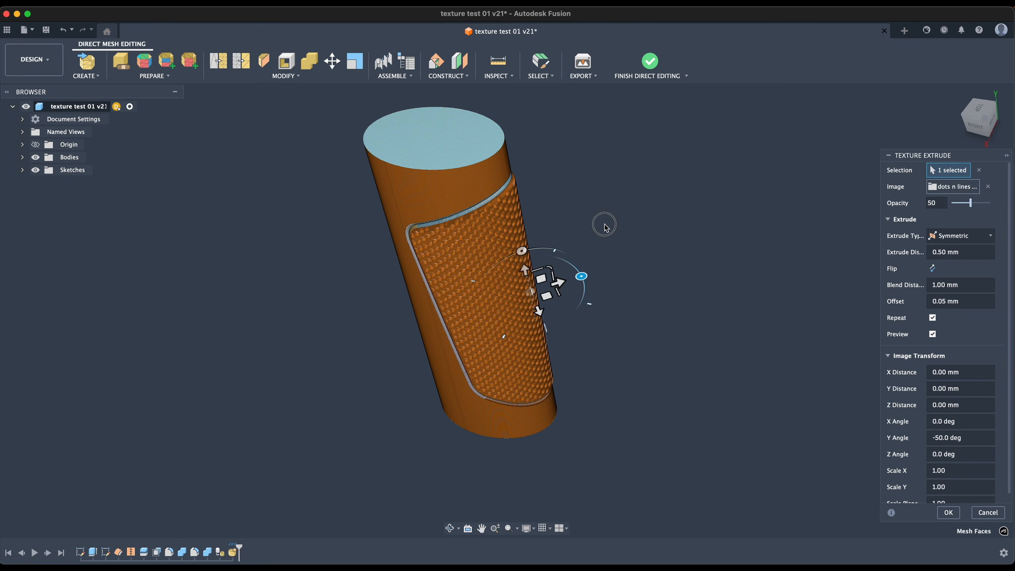
Step: Inspect the rotated texture around the grip, accept the Texture Extrude and finish direct mesh editing
{"action": "middle_click_drag", "start_coordinate": [605, 223], "coordinate": [625, 220], "text": "shift"}
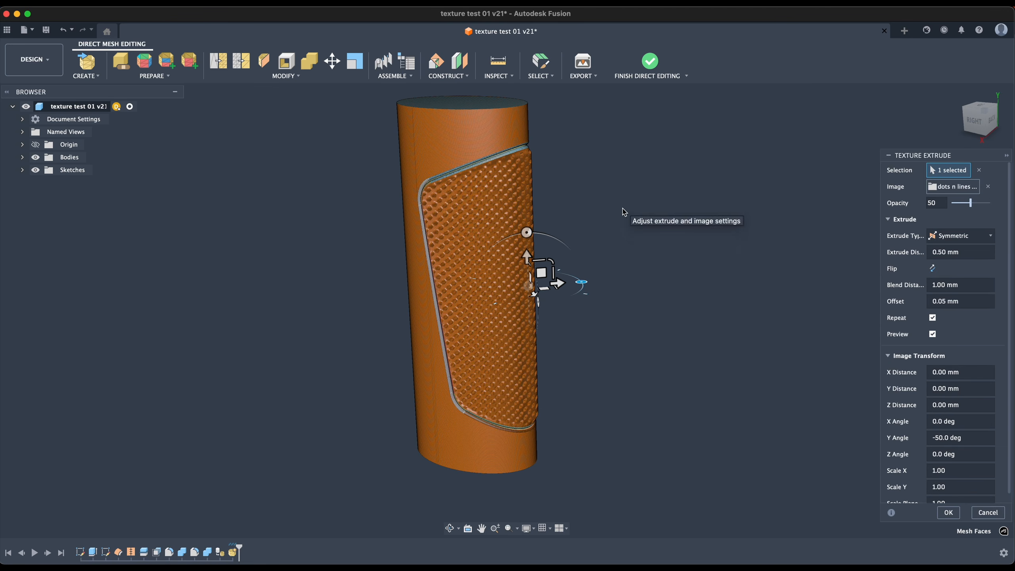
{"action": "middle_click_drag", "start_coordinate": [646, 209], "coordinate": [457, 229], "text": "shift"}
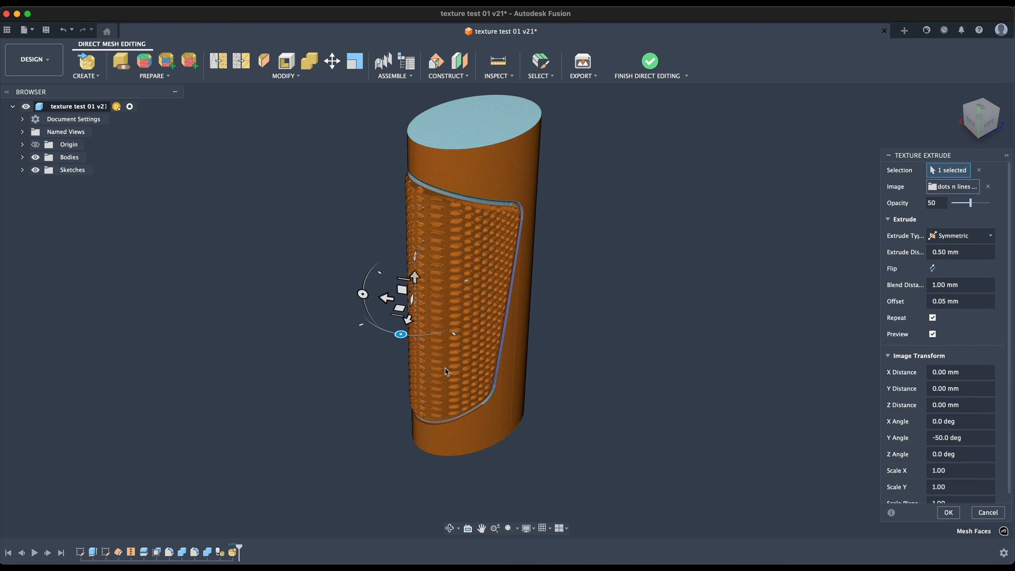
{"action": "middle_click_drag", "start_coordinate": [591, 286], "coordinate": [618, 229], "text": "shift"}
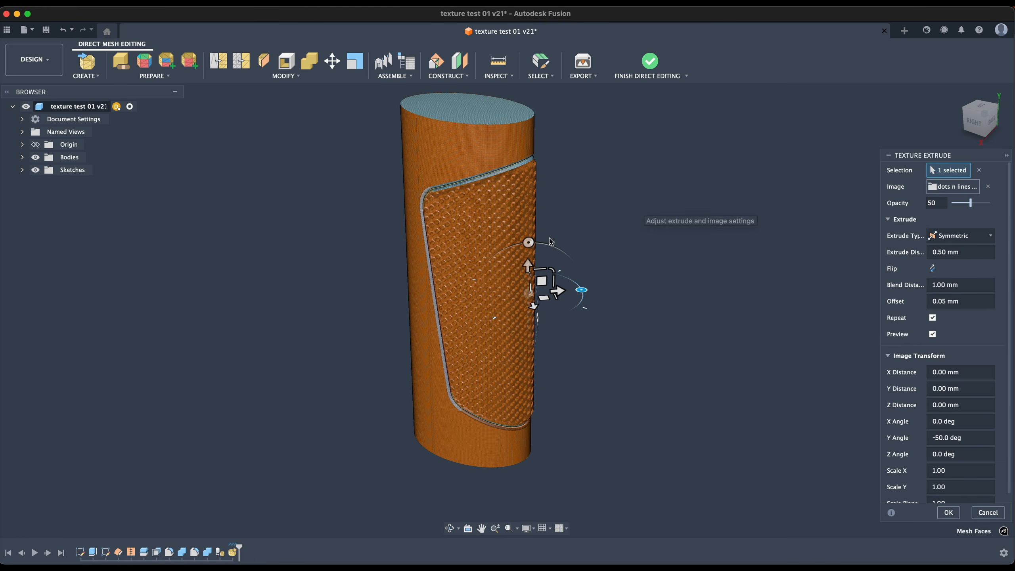
{"action": "mouse_move", "coordinate": [660, 227]}
{"action": "middle_mouse_down", "text": "shift"}
{"action": "mouse_move", "coordinate": [561, 224]}
{"action": "mouse_move", "coordinate": [656, 226]}
{"action": "middle_mouse_up", "text": "shift"}
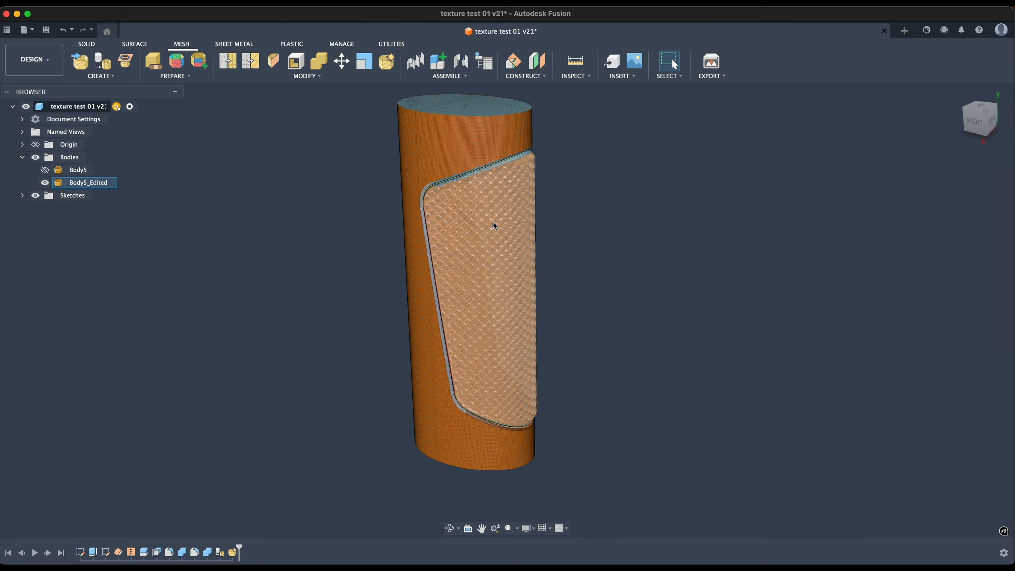
Step: Switch to the Render workspace and open the Appearance settings
{"action": "left_click", "coordinate": [48, 63]}
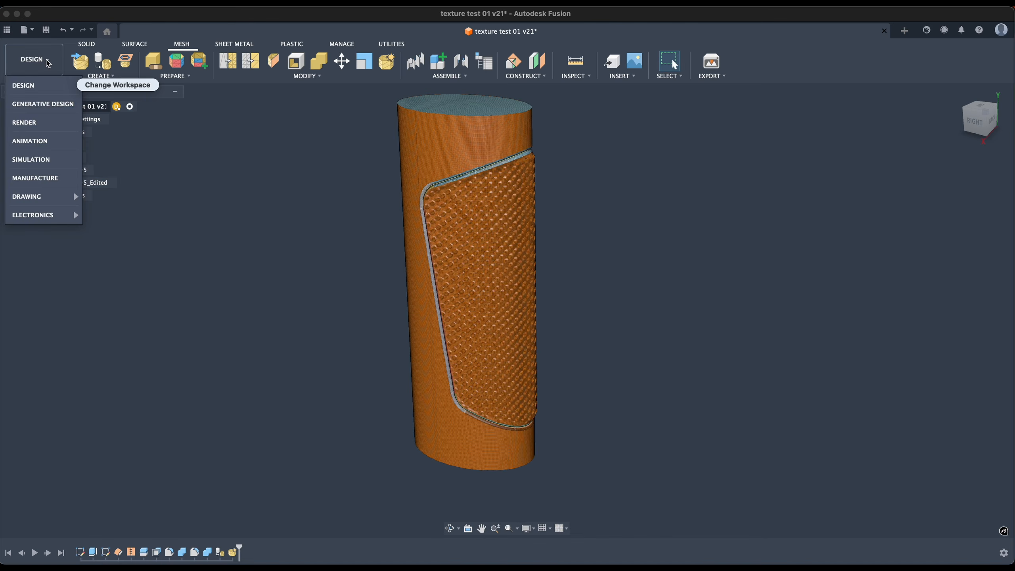
{"action": "left_click", "coordinate": [24, 123]}
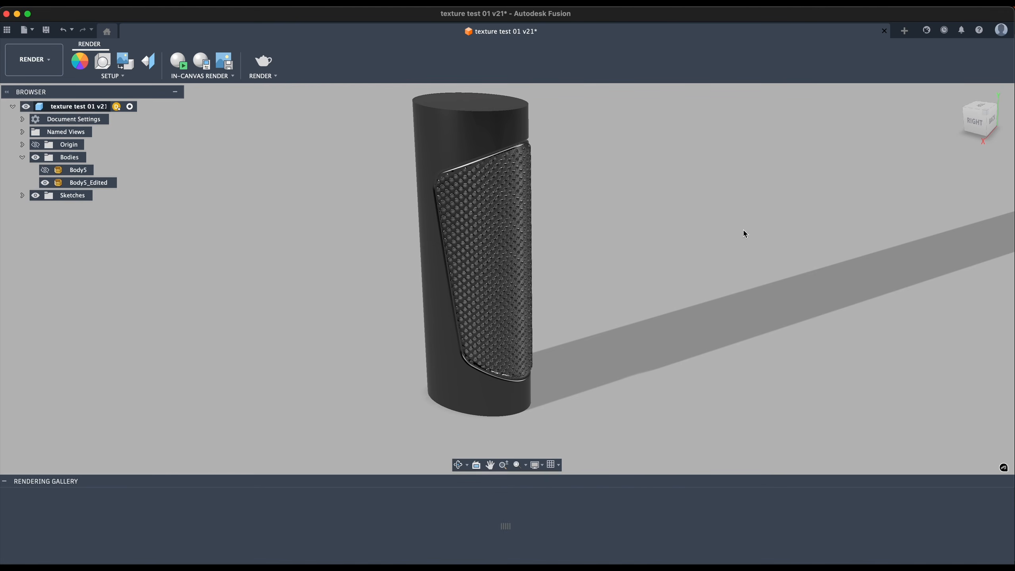
{"action": "middle_click_drag", "start_coordinate": [662, 236], "coordinate": [686, 239], "text": "shift"}
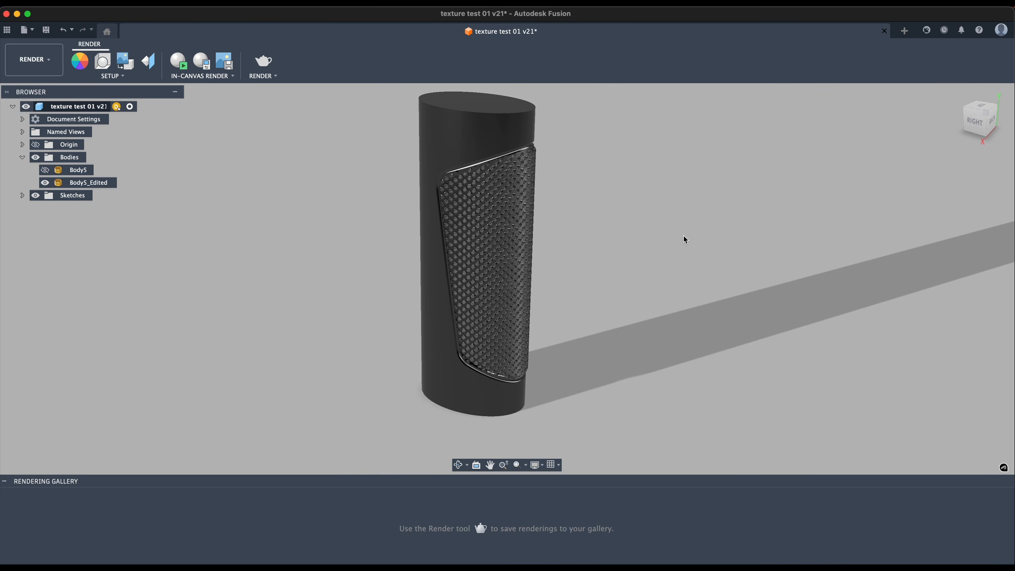
{"action": "key", "text": "a"}
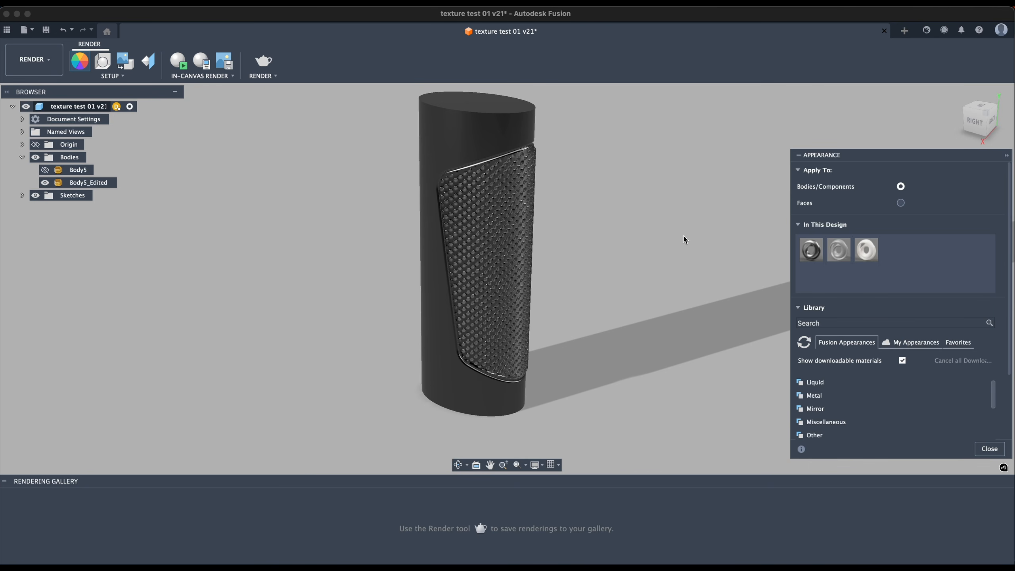
Step: Browse the Plastic appearances, try adding ABS (White) to the design, and replace the grip's dark appearance with the existing white plastic
{"action": "left_click", "coordinate": [117, 77]}
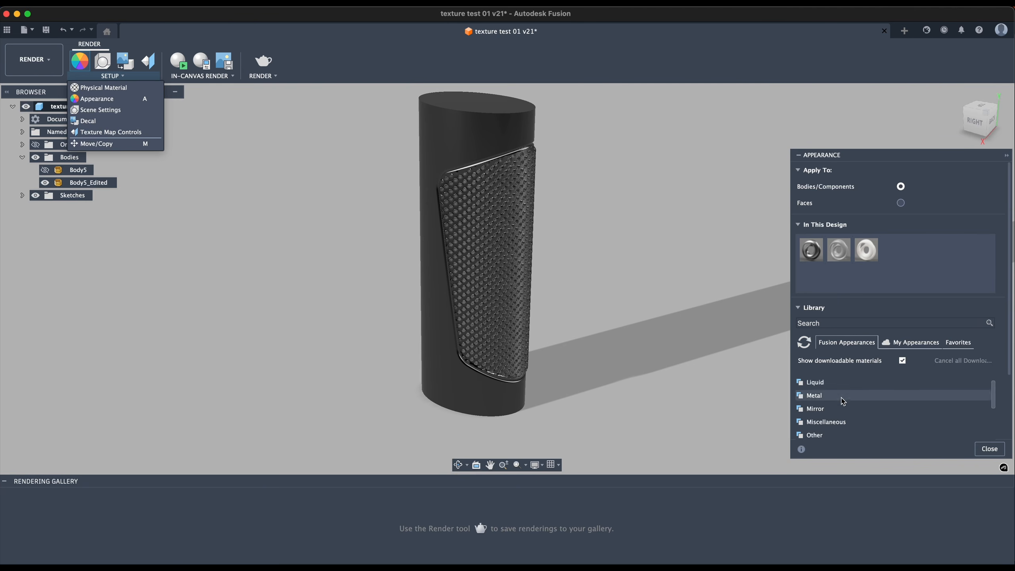
{"action": "scroll", "coordinate": [843, 401], "scroll_direction": "down", "scroll_amount": 5}
{"action": "scroll", "coordinate": [843, 401], "scroll_direction": "up", "scroll_amount": 5}
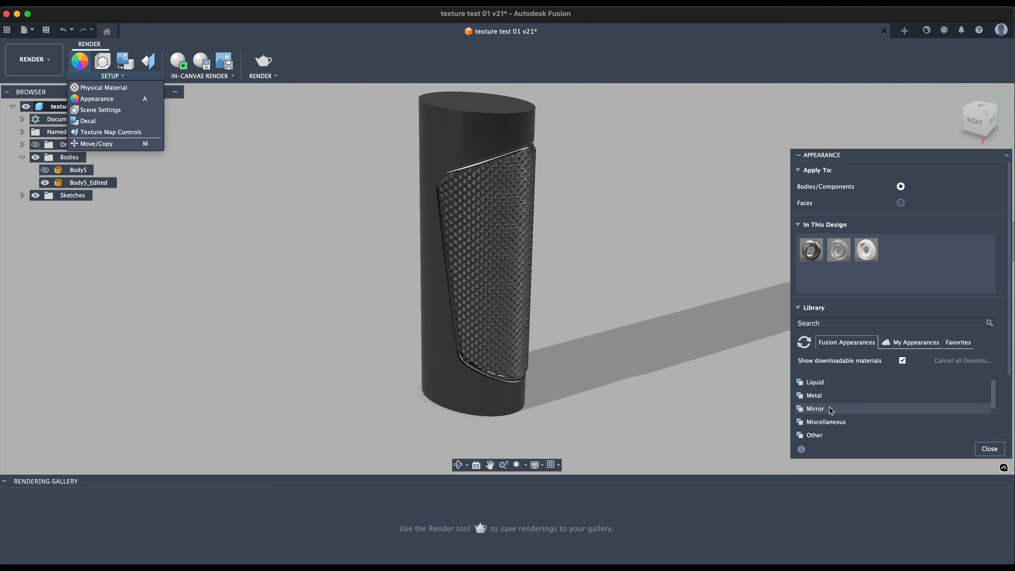
{"action": "left_click_drag", "start_coordinate": [872, 152], "coordinate": [858, 68]}
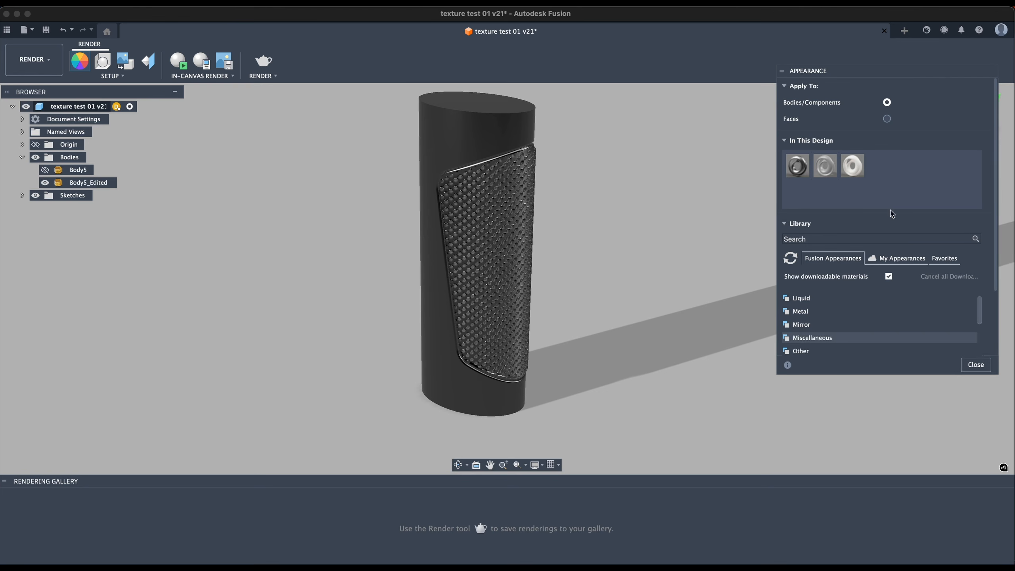
{"action": "left_click_drag", "start_coordinate": [995, 371], "coordinate": [1008, 471]}
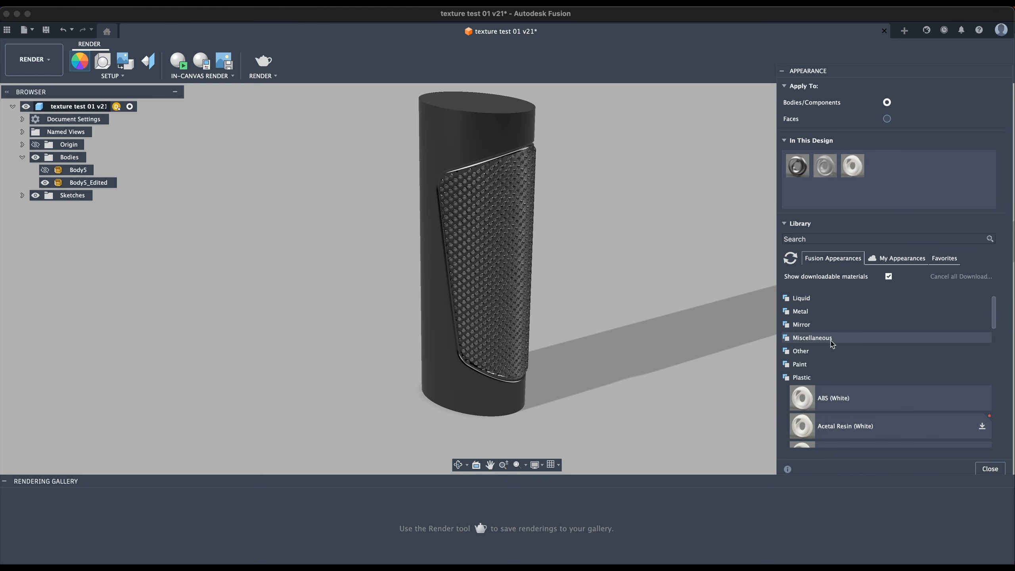
{"action": "scroll", "coordinate": [801, 329], "scroll_direction": "up", "scroll_amount": 2}
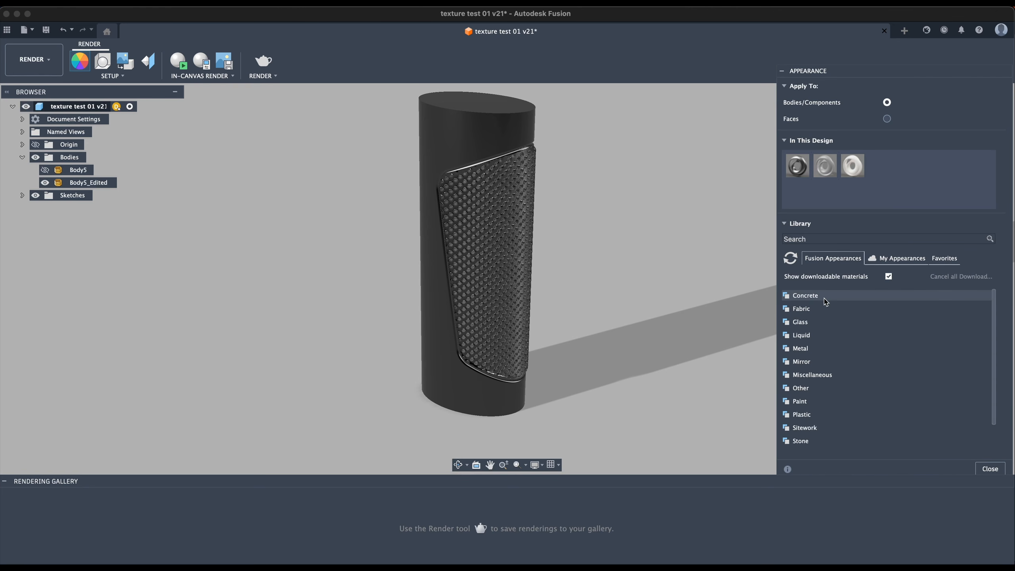
{"action": "scroll", "coordinate": [813, 362], "scroll_direction": "down", "scroll_amount": 2}
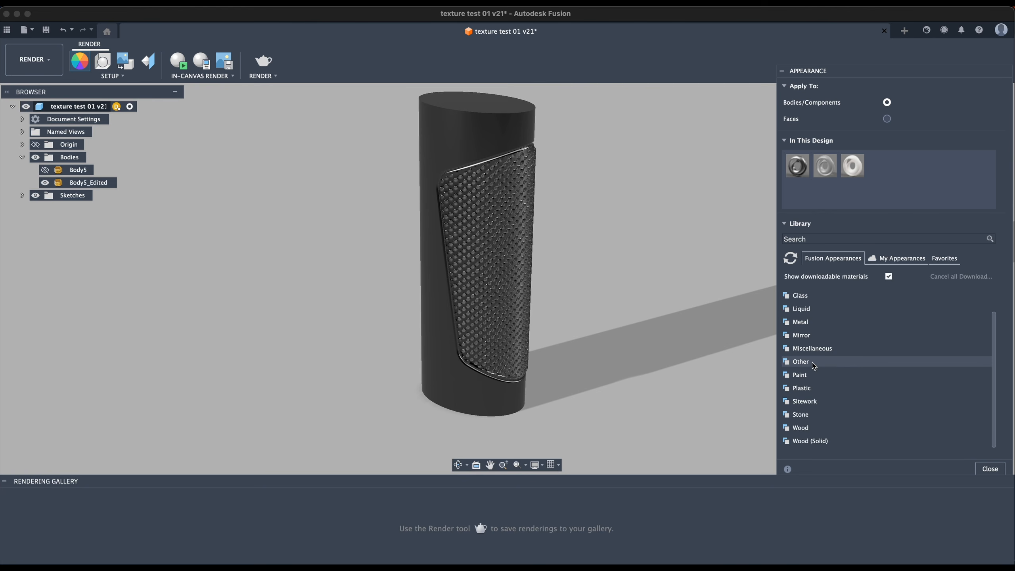
{"action": "left_click", "coordinate": [804, 390]}
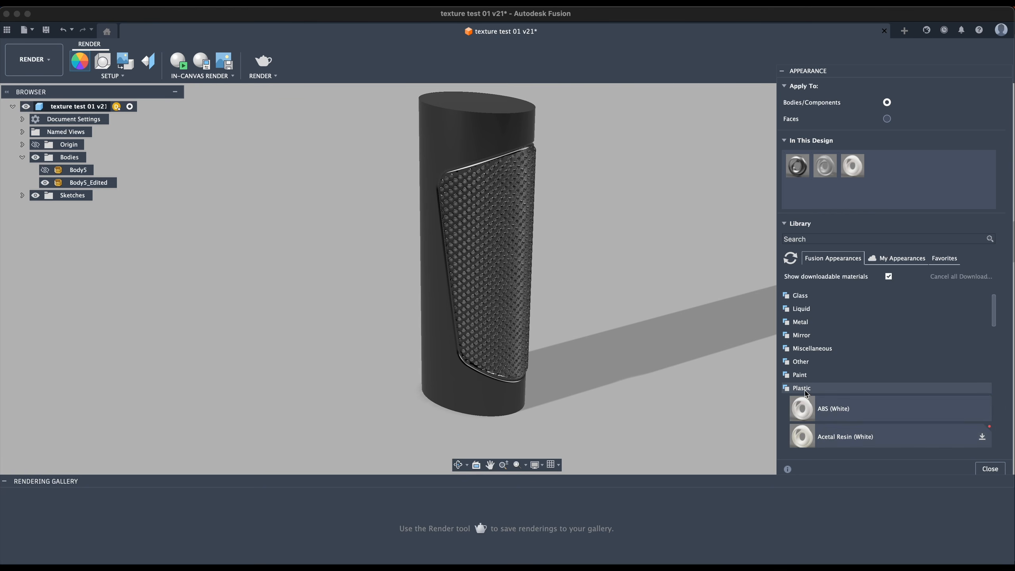
{"action": "left_click_drag", "start_coordinate": [804, 414], "coordinate": [883, 158]}
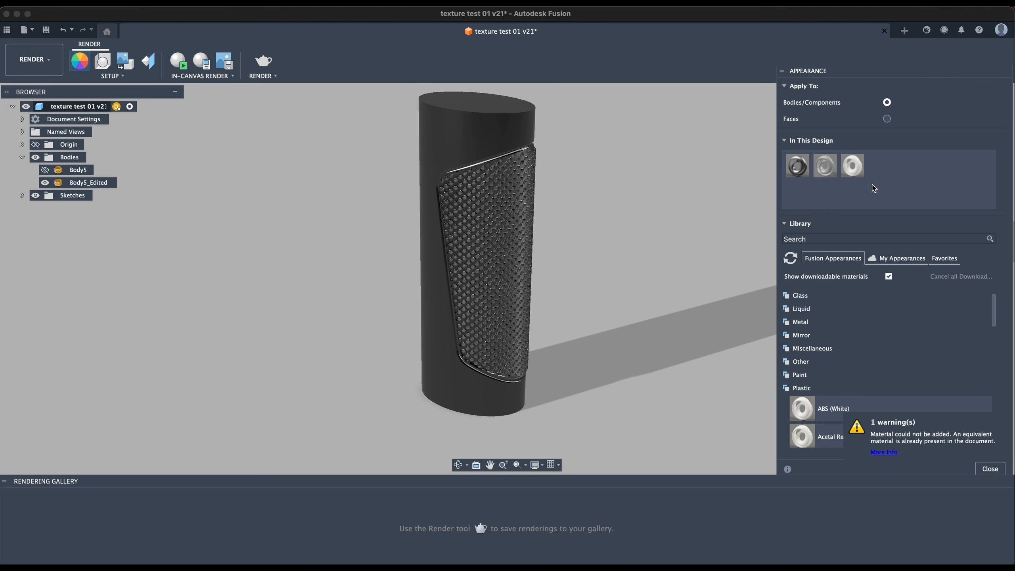
{"action": "left_click_drag", "start_coordinate": [850, 174], "coordinate": [800, 168]}
Step: Examine the textured panel of the white grip up close and from several angles in the rendered view
{"action": "mouse_move", "coordinate": [646, 231]}
{"action": "middle_mouse_down", "text": "shift"}
{"action": "mouse_move", "coordinate": [531, 224]}
{"action": "mouse_move", "coordinate": [659, 234]}
{"action": "middle_mouse_up", "text": "shift"}
{"action": "scroll", "coordinate": [583, 173], "scroll_direction": "up", "scroll_amount": 10}
{"action": "mouse_move", "coordinate": [549, 149]}
{"action": "middle_mouse_down", "text": "shift"}
{"action": "mouse_move", "coordinate": [569, 147]}
{"action": "mouse_move", "coordinate": [553, 154]}
{"action": "middle_mouse_up", "text": "shift"}
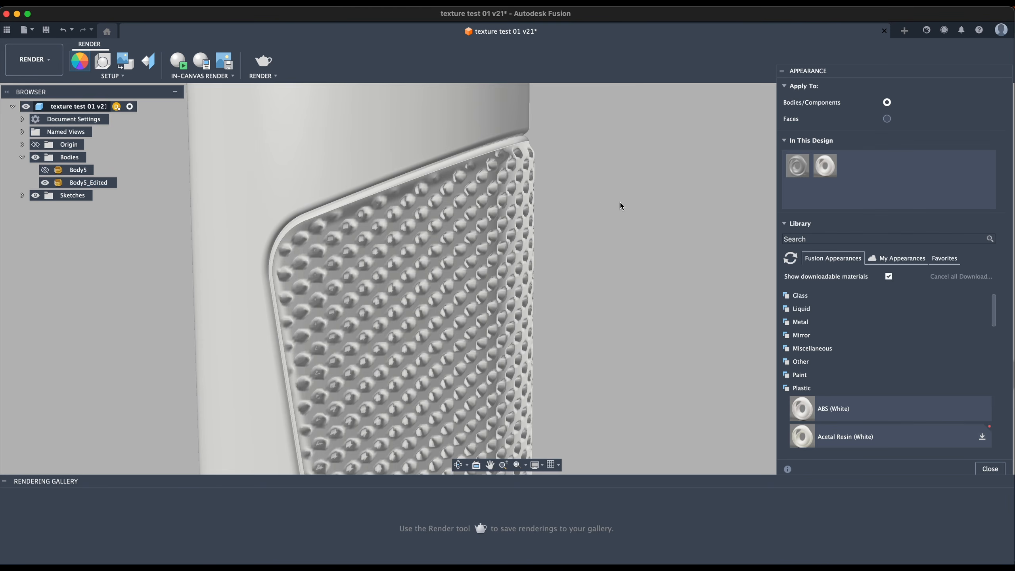
{"action": "scroll", "coordinate": [612, 206], "scroll_direction": "up", "scroll_amount": 3}
{"action": "scroll", "coordinate": [612, 206], "scroll_direction": "down", "scroll_amount": 4}
{"action": "scroll", "coordinate": [612, 208], "scroll_direction": "down", "scroll_amount": 2}
{"action": "middle_click_drag", "start_coordinate": [635, 231], "coordinate": [553, 188], "text": "shift"}
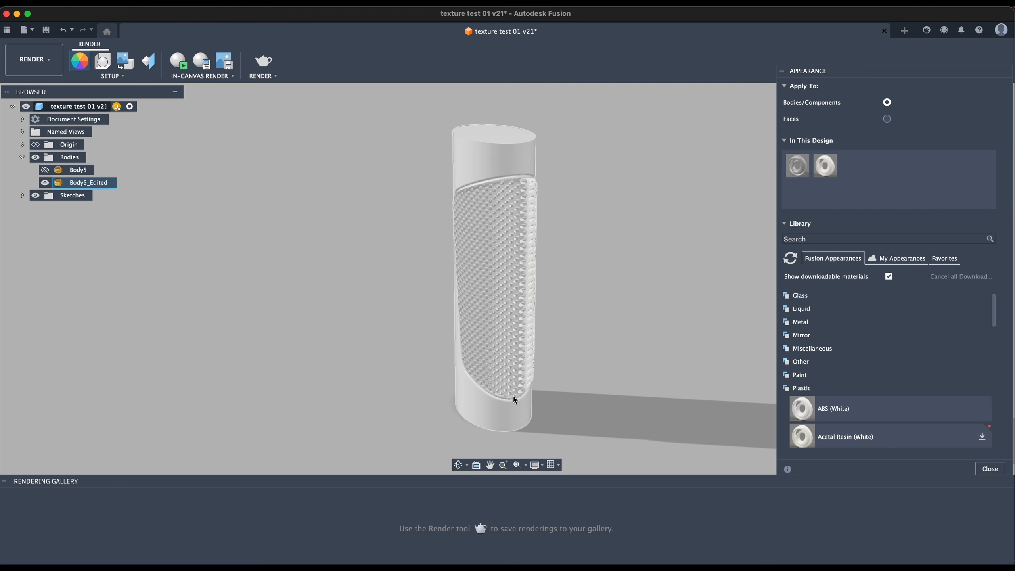
{"action": "middle_click_drag", "start_coordinate": [568, 219], "coordinate": [597, 213], "text": "shift"}
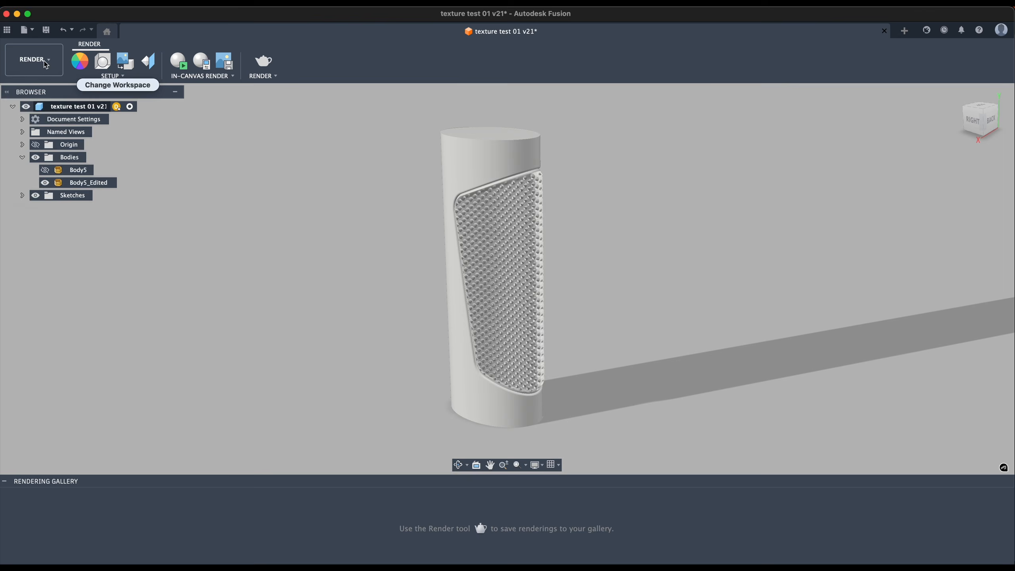
Step: Return to the Design workspace and delete the tessellate and direct mesh edit features from the design history
{"action": "left_click", "coordinate": [44, 61]}
{"action": "left_click", "coordinate": [40, 88]}
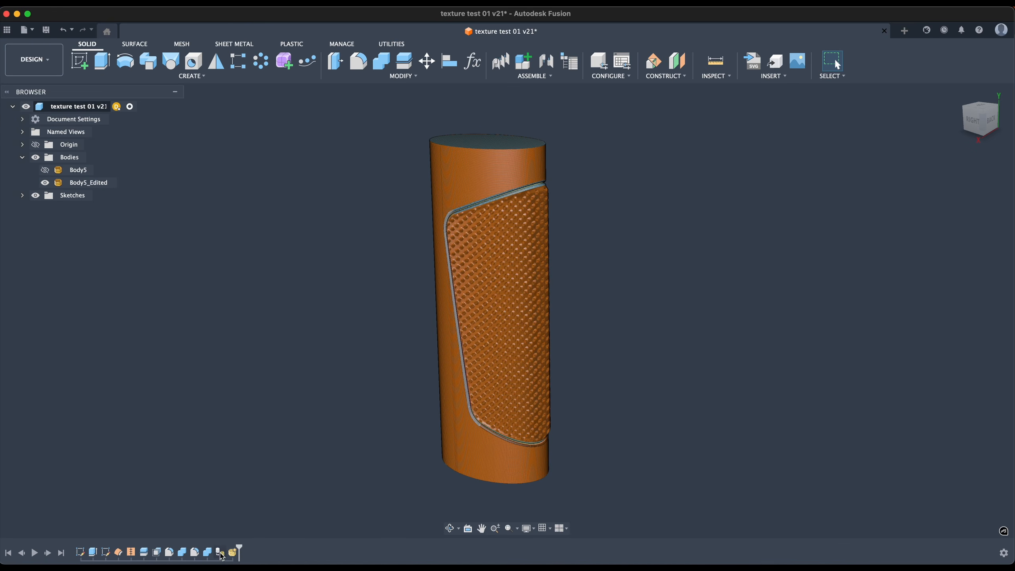
{"action": "left_click", "coordinate": [222, 555]}
{"action": "left_click", "coordinate": [233, 553], "text": "shift"}
{"action": "key", "text": "Delete"}
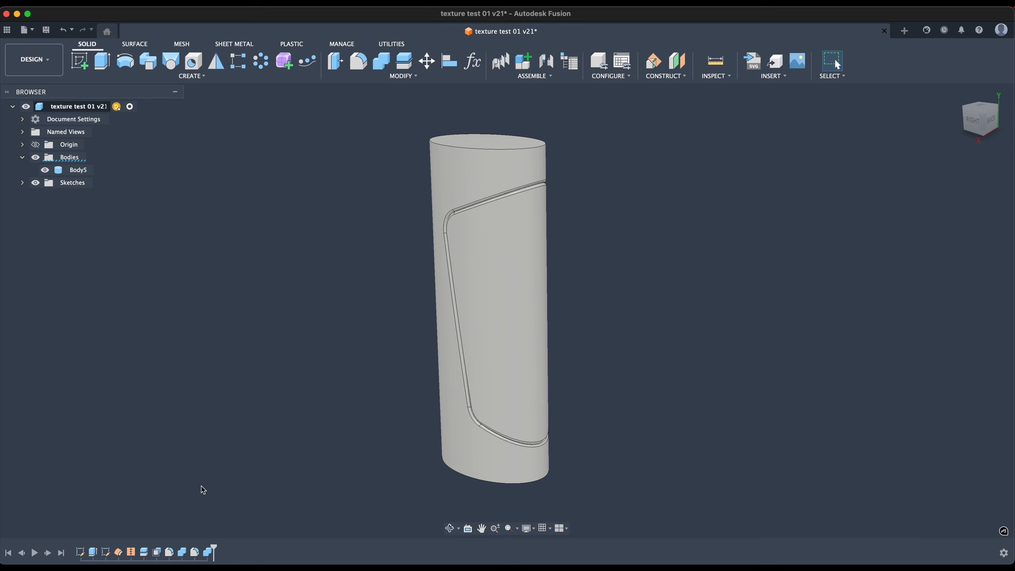
Step: Edit the grip panel outline sketch and pull both open line ends inside the cylinder's silhouette
{"action": "left_click", "coordinate": [106, 553]}
{"action": "right_click", "coordinate": [106, 552]}
{"action": "left_click", "coordinate": [132, 433]}
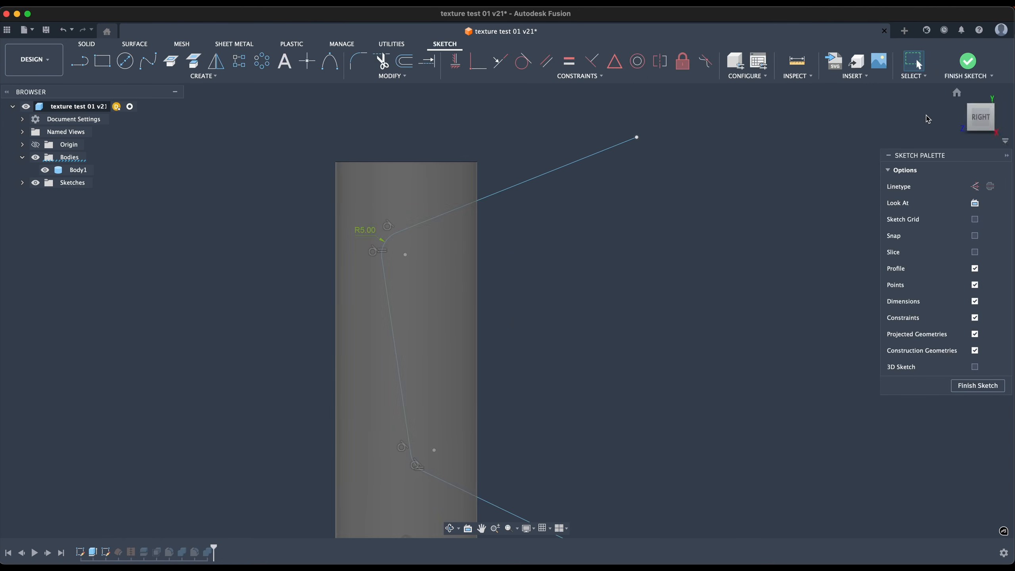
{"action": "left_click_drag", "start_coordinate": [444, 242], "coordinate": [419, 245]}
{"action": "left_click_drag", "start_coordinate": [649, 106], "coordinate": [490, 177]}
{"action": "mouse_move", "coordinate": [697, 491]}
{"action": "left_mouse_down"}
{"action": "mouse_move", "coordinate": [532, 420]}
{"action": "mouse_move", "coordinate": [498, 391]}
{"action": "left_mouse_up"}
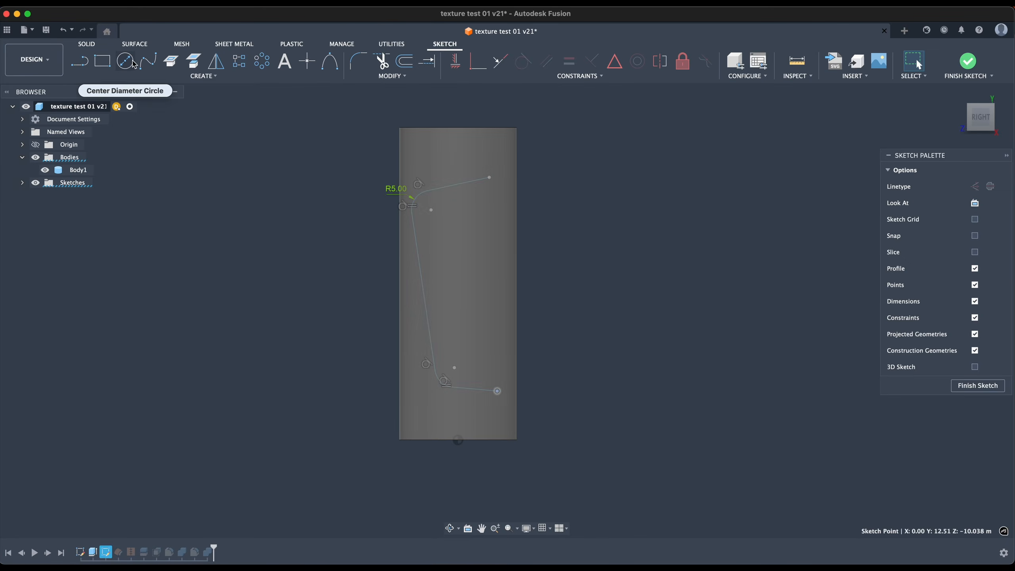
Step: Close the grip panel outline with a line between its open ends and round the upper new corner with a 5 mm fillet
{"action": "key", "text": "l"}
{"action": "left_click", "coordinate": [498, 391]}
{"action": "left_click", "coordinate": [490, 177]}
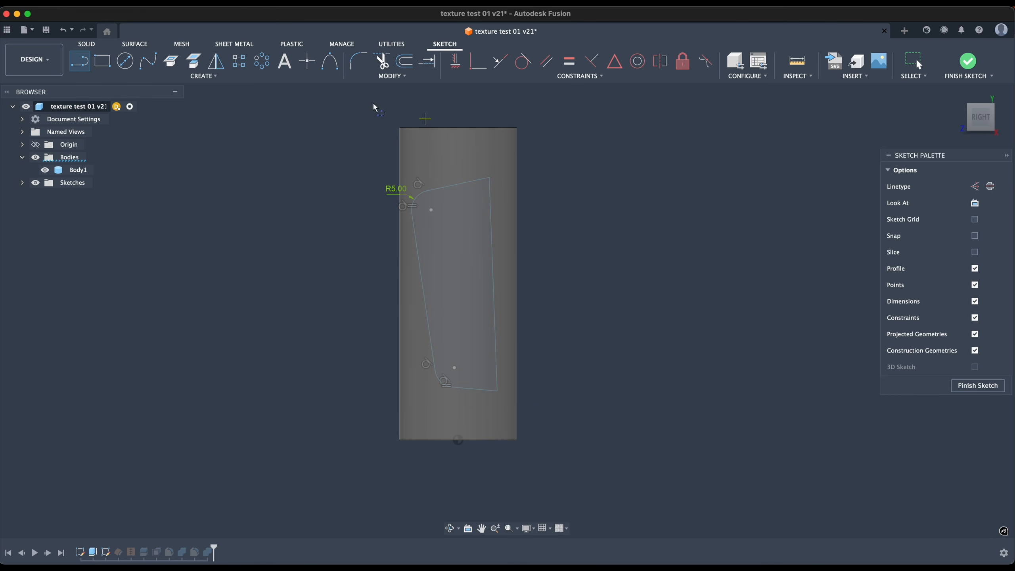
{"action": "left_click", "coordinate": [359, 61]}
{"action": "left_click", "coordinate": [489, 177]}
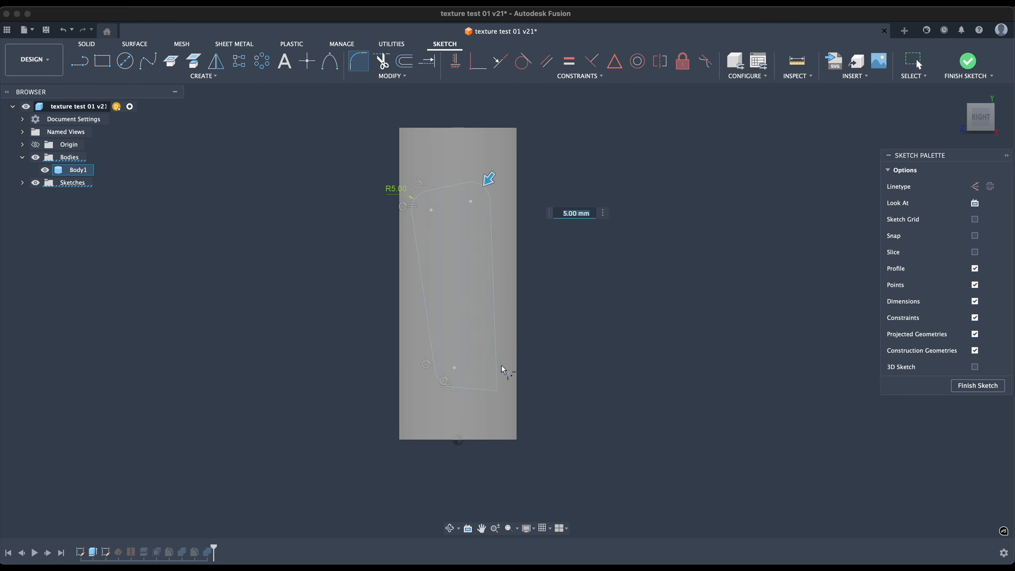
{"action": "left_click", "coordinate": [496, 389]}
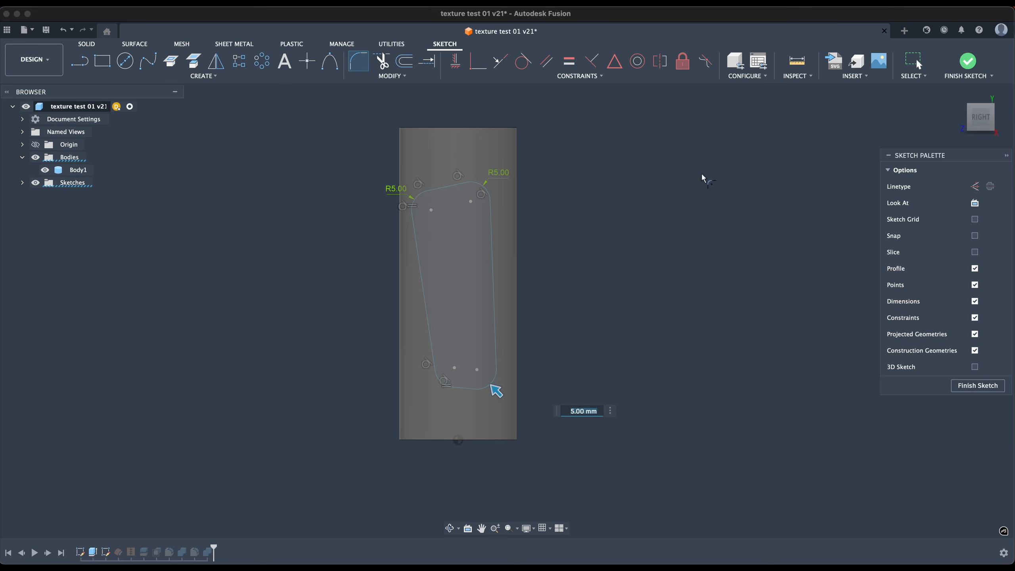
{"action": "key", "text": "Escape"}
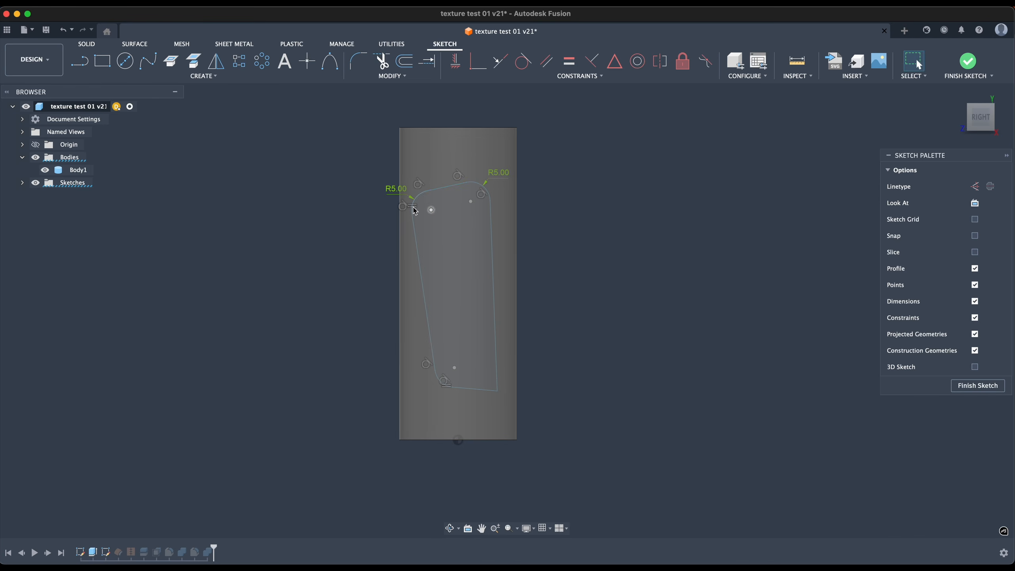
Step: Widen the upper end of the panel outline by adjusting its rounded corners, undoing the last unwanted move
{"action": "left_click_drag", "start_coordinate": [426, 191], "coordinate": [430, 186]}
{"action": "left_click_drag", "start_coordinate": [503, 200], "coordinate": [501, 196]}
{"action": "key", "text": "super+z"}
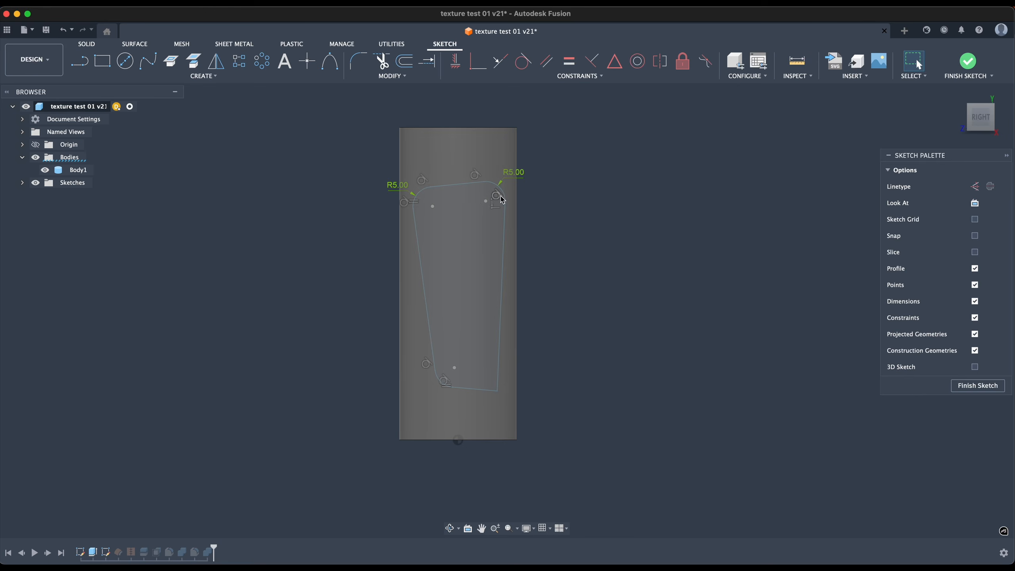
Step: Round the outline's remaining sharp lower corner with a 5 mm fillet and finish the sketch
{"action": "left_click", "coordinate": [359, 60]}
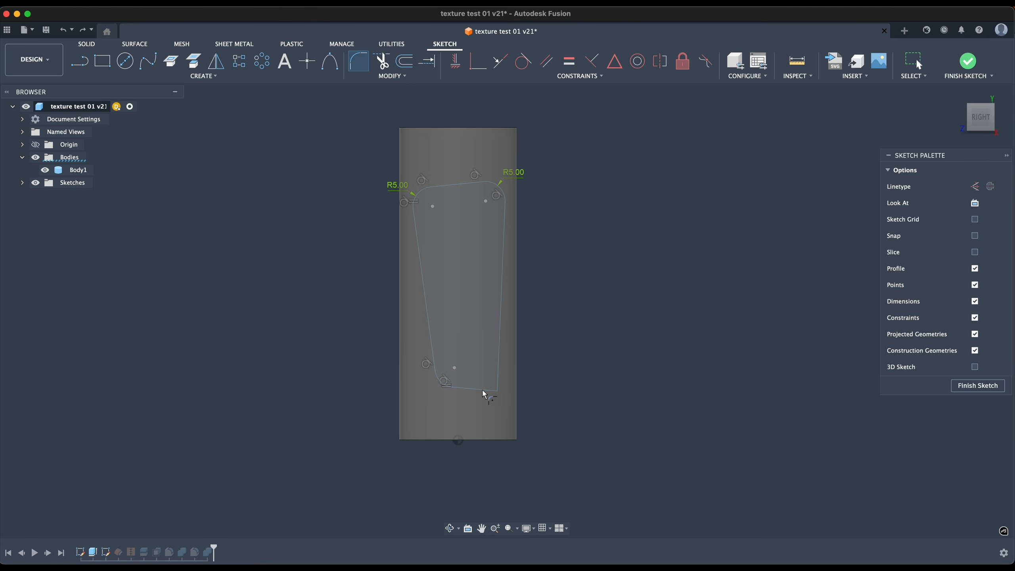
{"action": "left_click", "coordinate": [497, 392]}
{"action": "key", "text": "Return"}
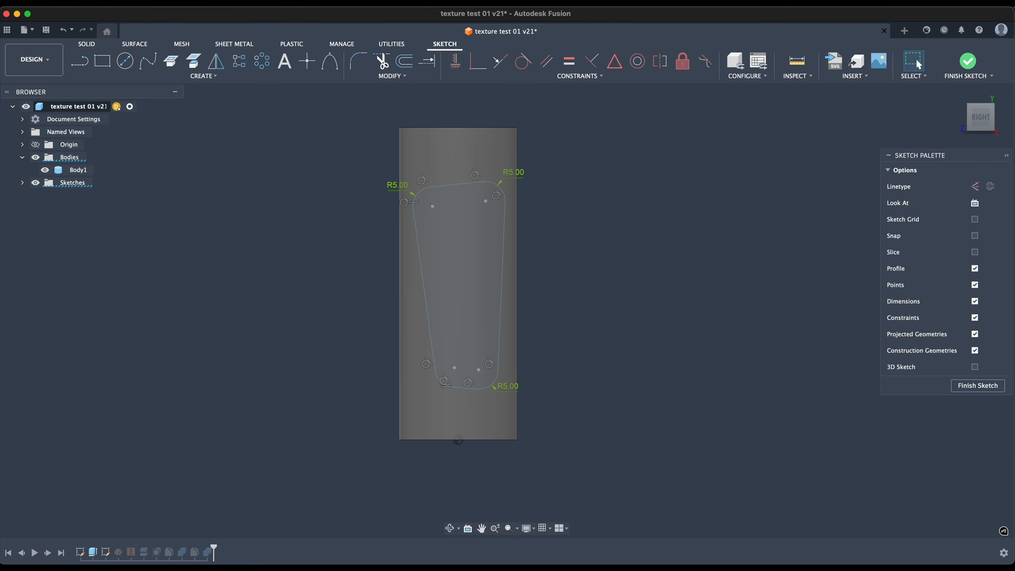
{"action": "left_click", "coordinate": [967, 61]}
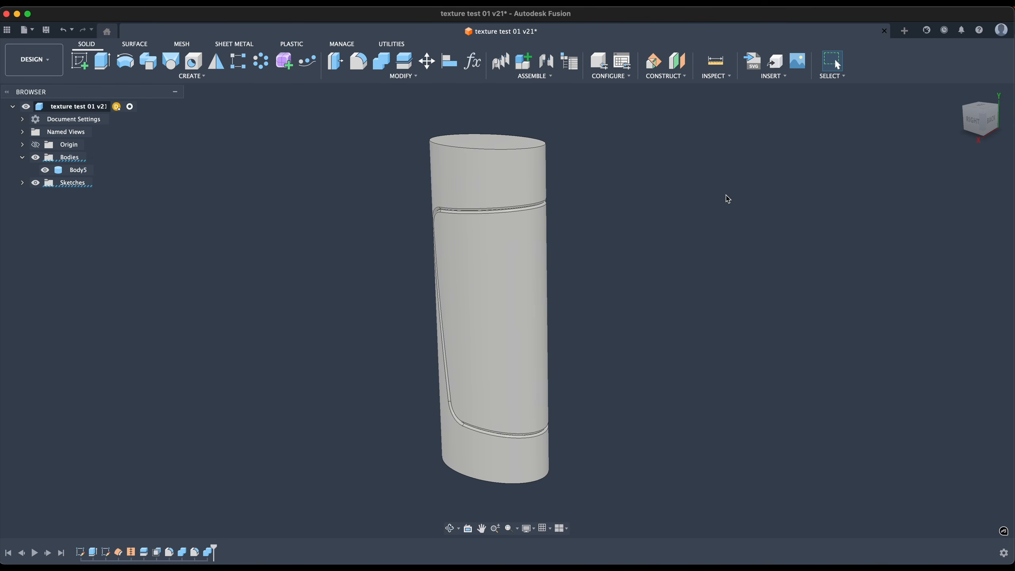
Step: Edit and reapply the split feature in the design history so the grooved panel follows the closed outline
{"action": "middle_click_drag", "start_coordinate": [473, 338], "coordinate": [465, 318], "text": "shift"}
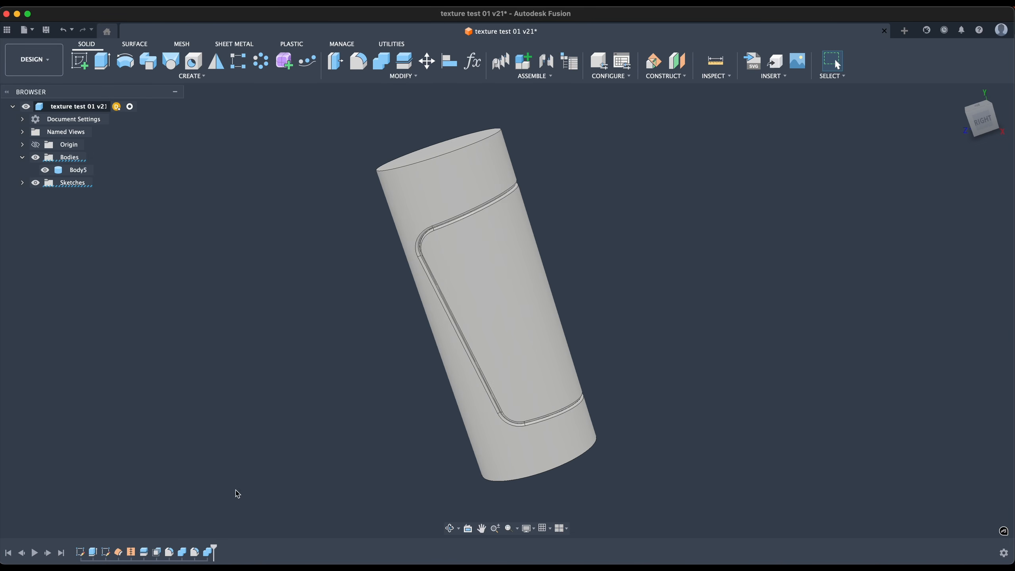
{"action": "right_click", "coordinate": [144, 552]}
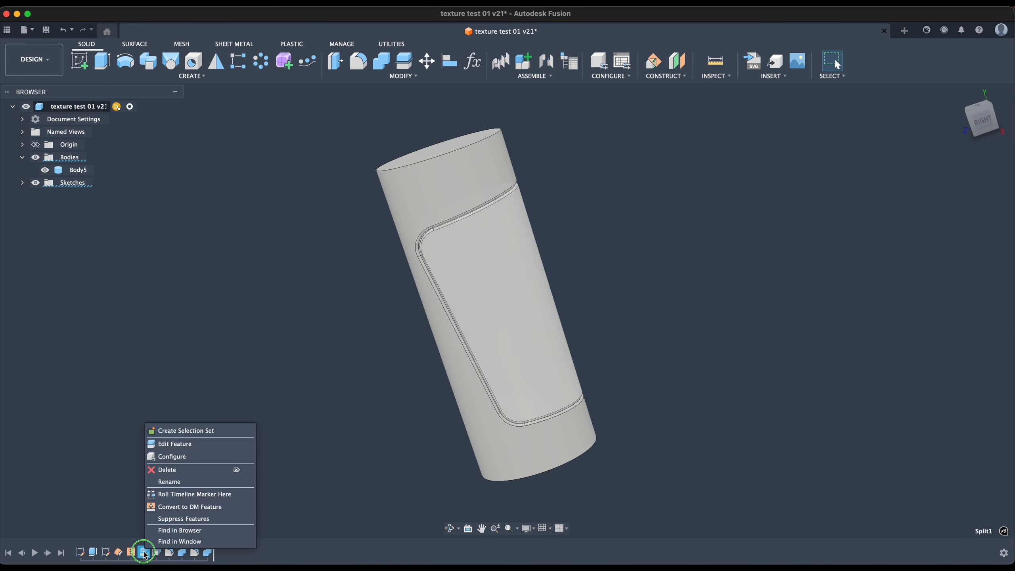
{"action": "left_click", "coordinate": [201, 444]}
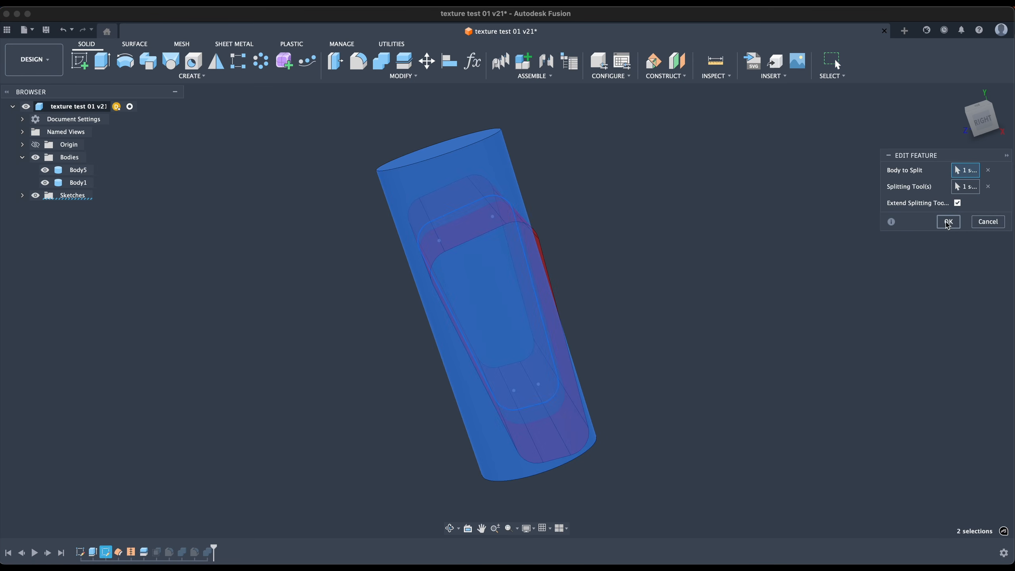
{"action": "key", "text": "Escape"}
{"action": "middle_click_drag", "start_coordinate": [765, 258], "coordinate": [734, 266], "text": "shift"}
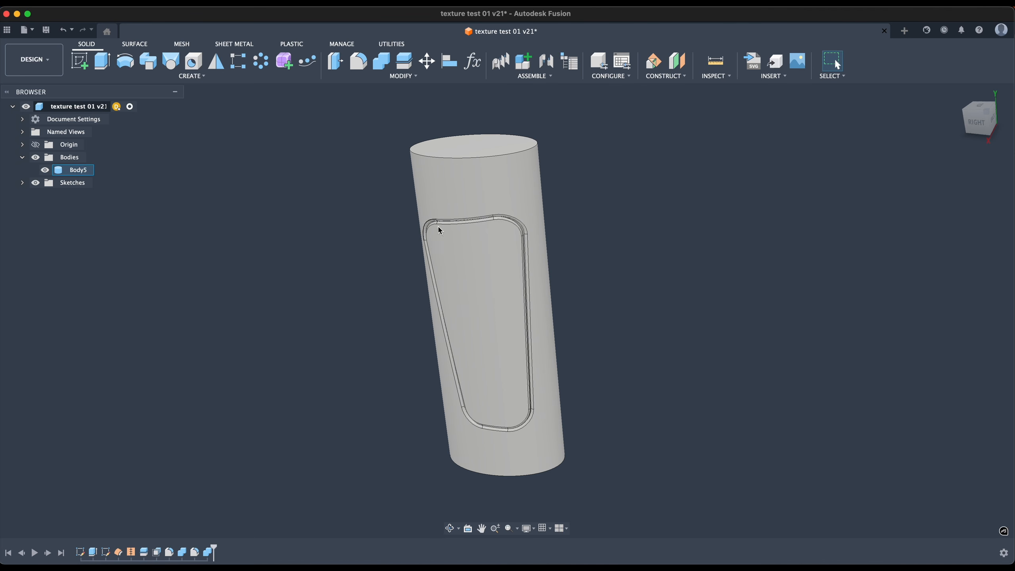
{"action": "middle_click_drag", "start_coordinate": [655, 276], "coordinate": [700, 250], "text": "shift"}
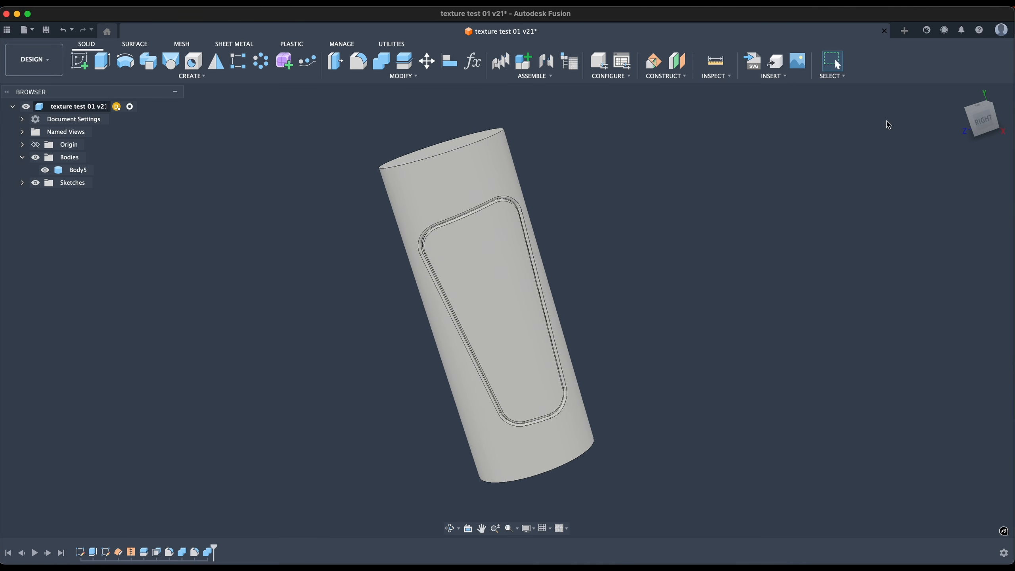
Step: Tessellate the grip body with High refinement and a maximum edge length of 0.2 mm
{"action": "left_click", "coordinate": [987, 124]}
{"action": "scroll", "coordinate": [698, 272], "scroll_direction": "up", "scroll_amount": 3}
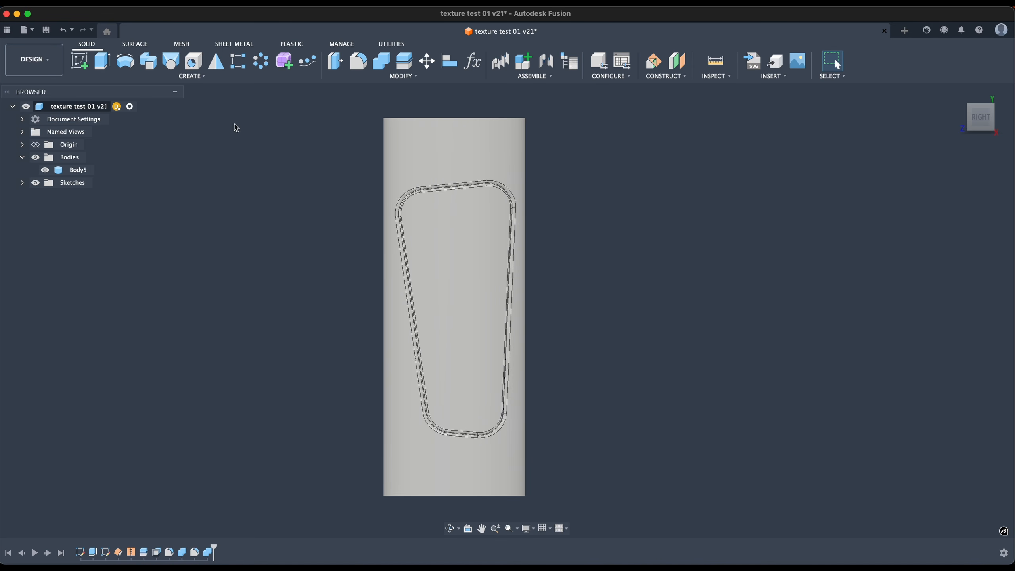
{"action": "left_click", "coordinate": [183, 44]}
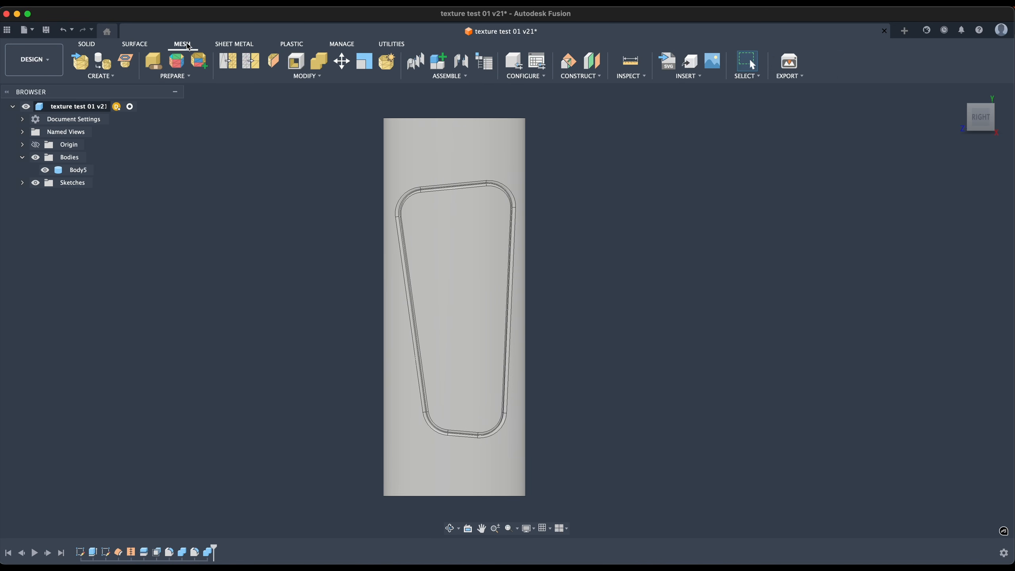
{"action": "left_click", "coordinate": [117, 80]}
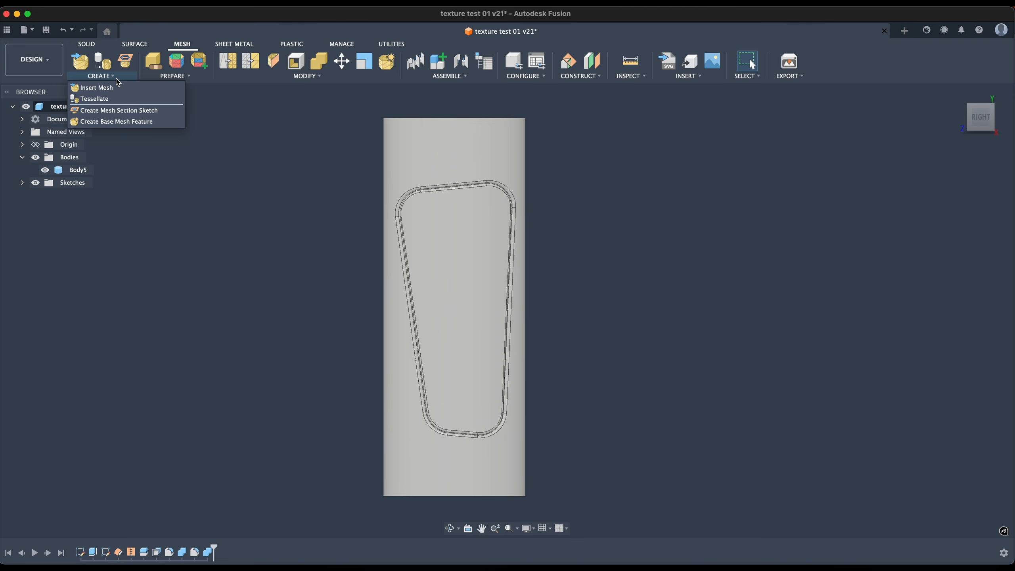
{"action": "left_click", "coordinate": [95, 99]}
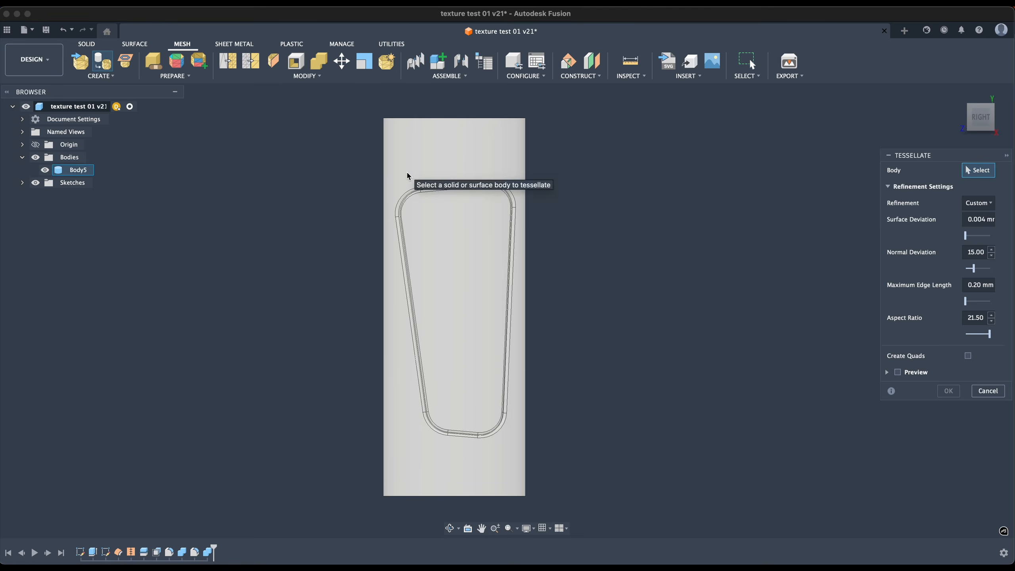
{"action": "left_click", "coordinate": [407, 174]}
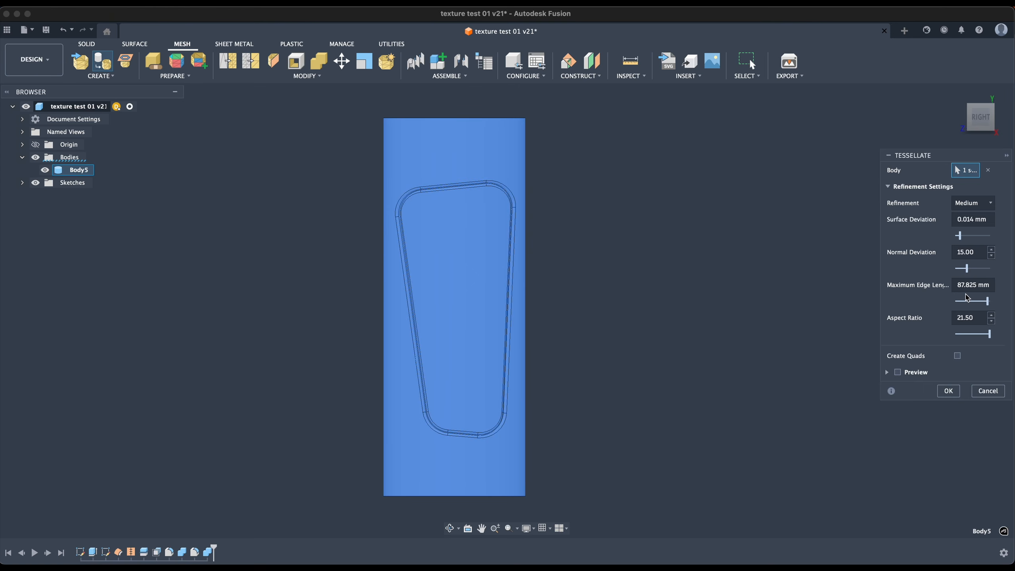
{"action": "left_click", "coordinate": [969, 204]}
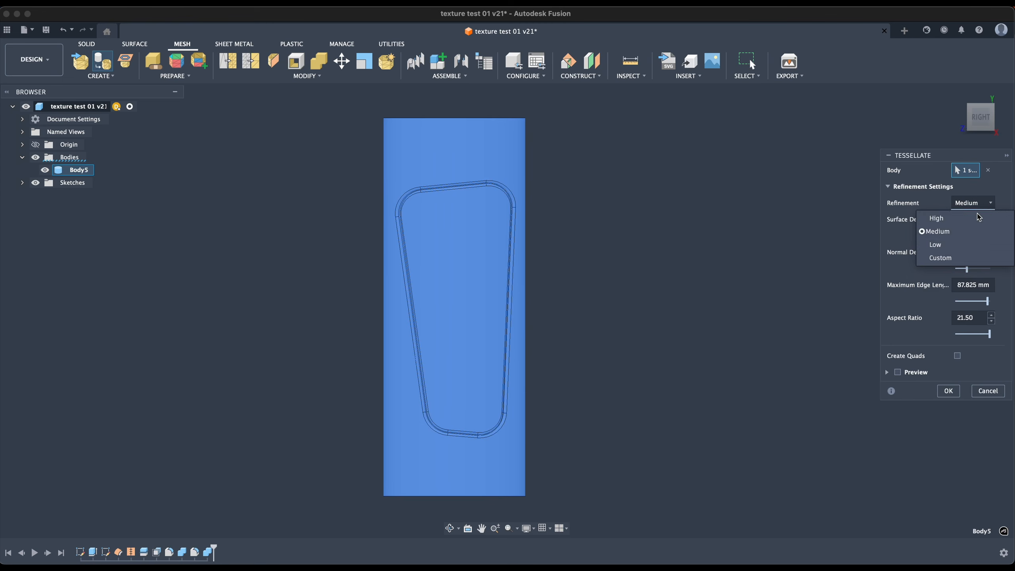
{"action": "left_click", "coordinate": [951, 220]}
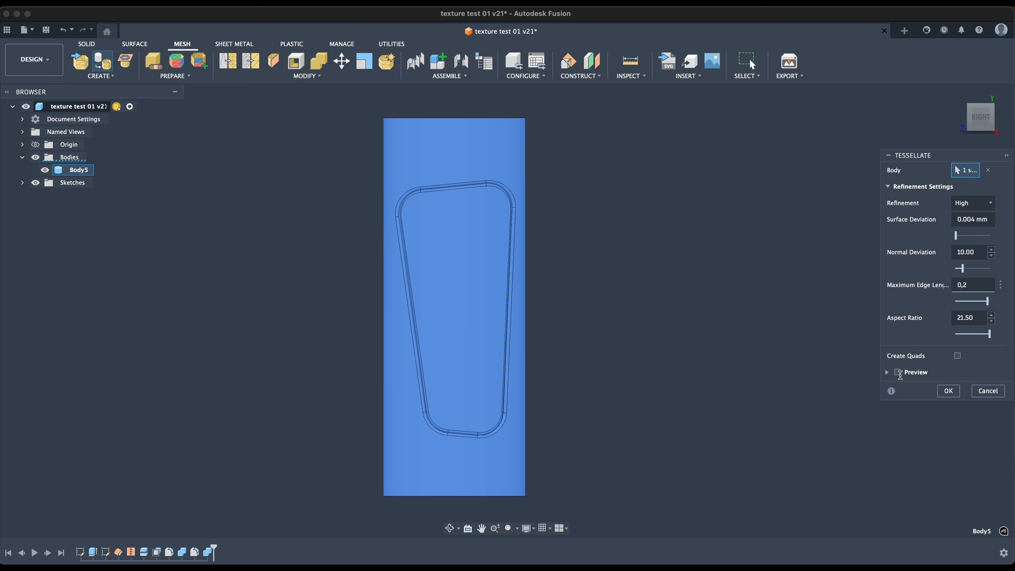
{"action": "key", "text": "Return"}
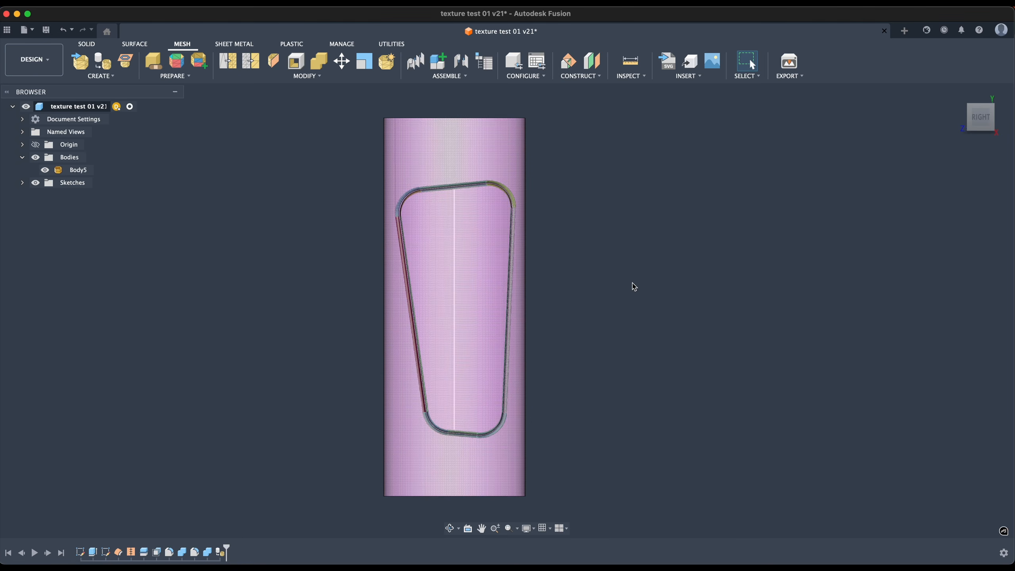
Step: Check the dense mesh around the panel groove and open the grip body for direct mesh editing
{"action": "scroll", "coordinate": [492, 241], "scroll_direction": "up", "scroll_amount": 2}
{"action": "scroll", "coordinate": [492, 241], "scroll_direction": "up", "scroll_amount": 3}
{"action": "scroll", "coordinate": [492, 240], "scroll_direction": "down", "scroll_amount": 5}
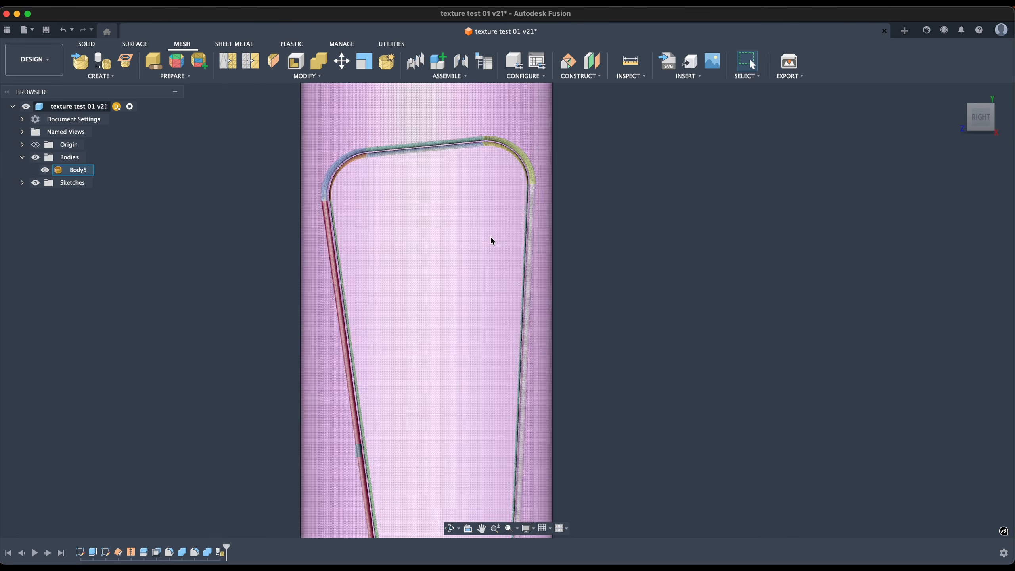
{"action": "middle_click_drag", "start_coordinate": [587, 225], "coordinate": [594, 251], "text": "shift"}
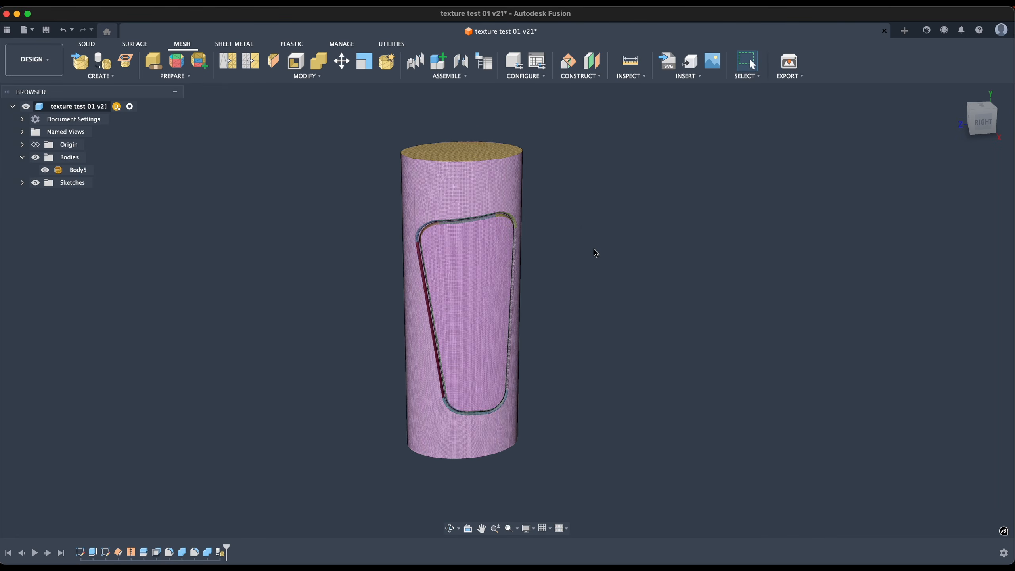
{"action": "left_click", "coordinate": [307, 76]}
{"action": "left_click", "coordinate": [244, 88]}
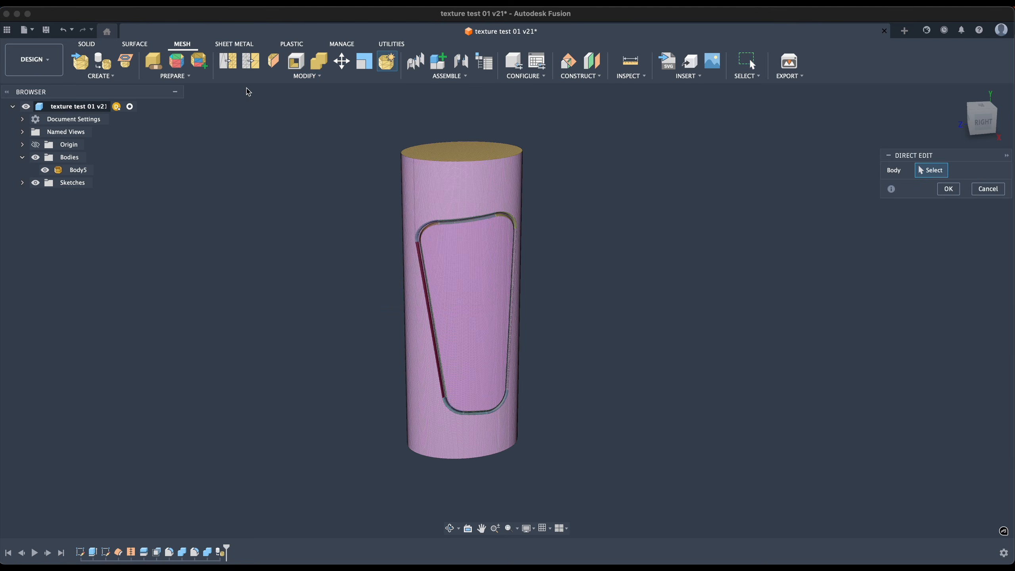
{"action": "left_click", "coordinate": [439, 187]}
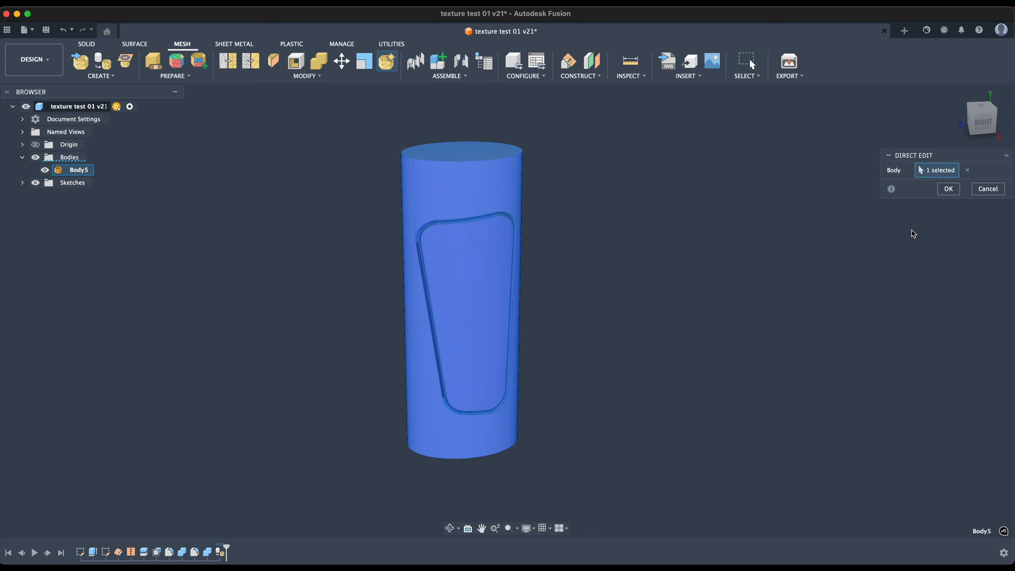
{"action": "left_click", "coordinate": [949, 189]}
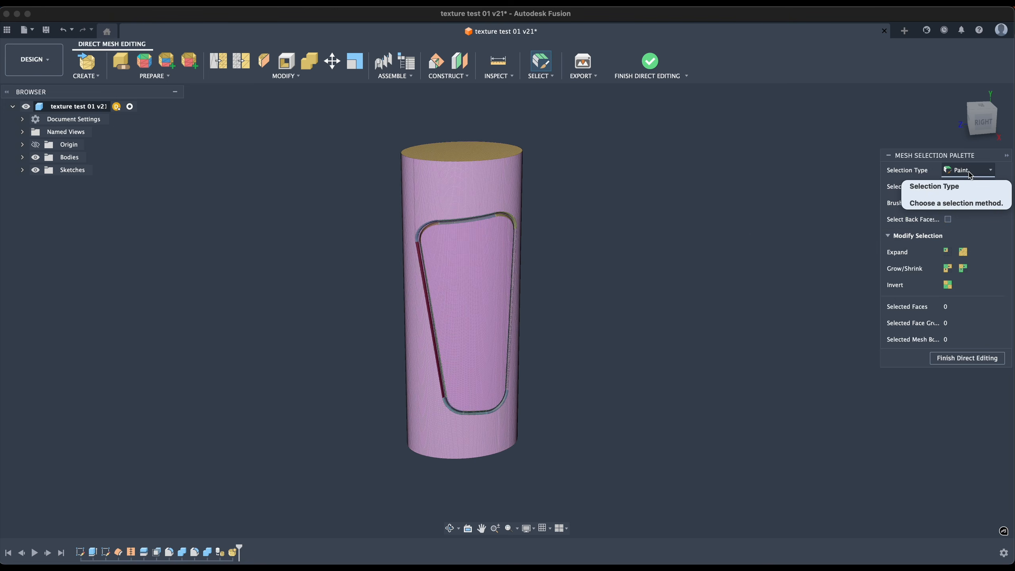
Step: Set the mesh selection filter to Face Group and select the panel surface enclosed by the groove
{"action": "left_click", "coordinate": [995, 191]}
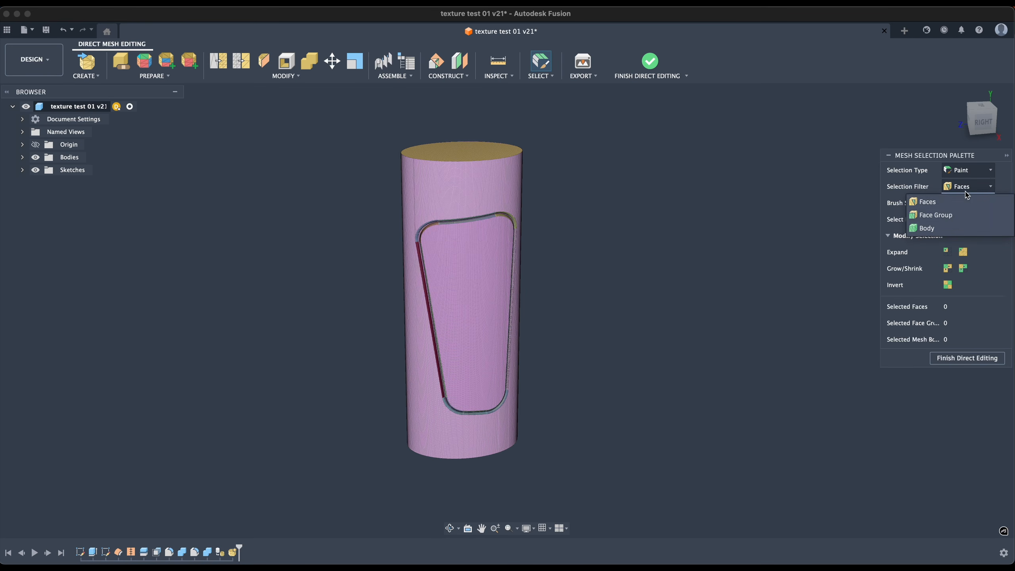
{"action": "left_click", "coordinate": [928, 218]}
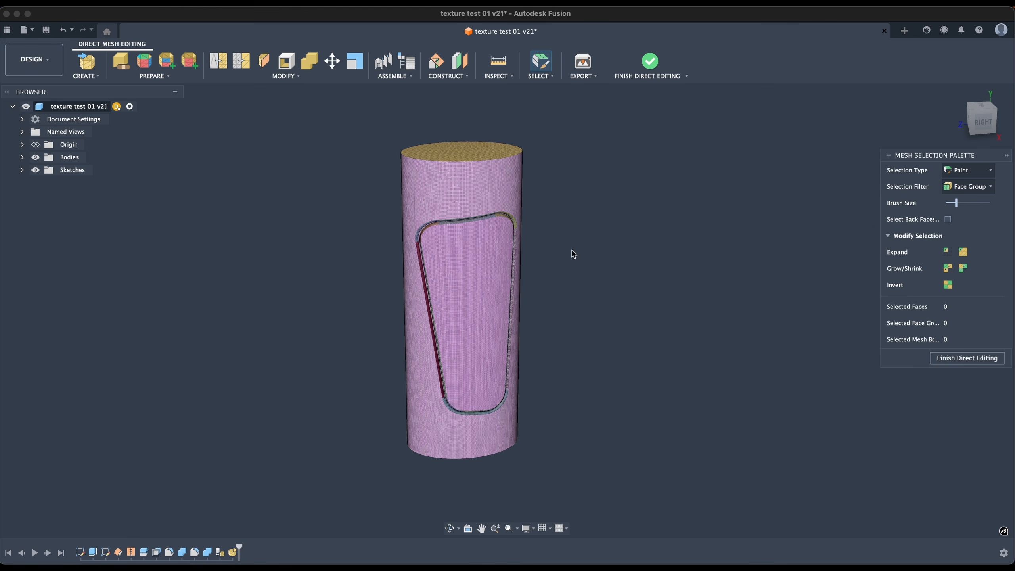
{"action": "left_click", "coordinate": [468, 268]}
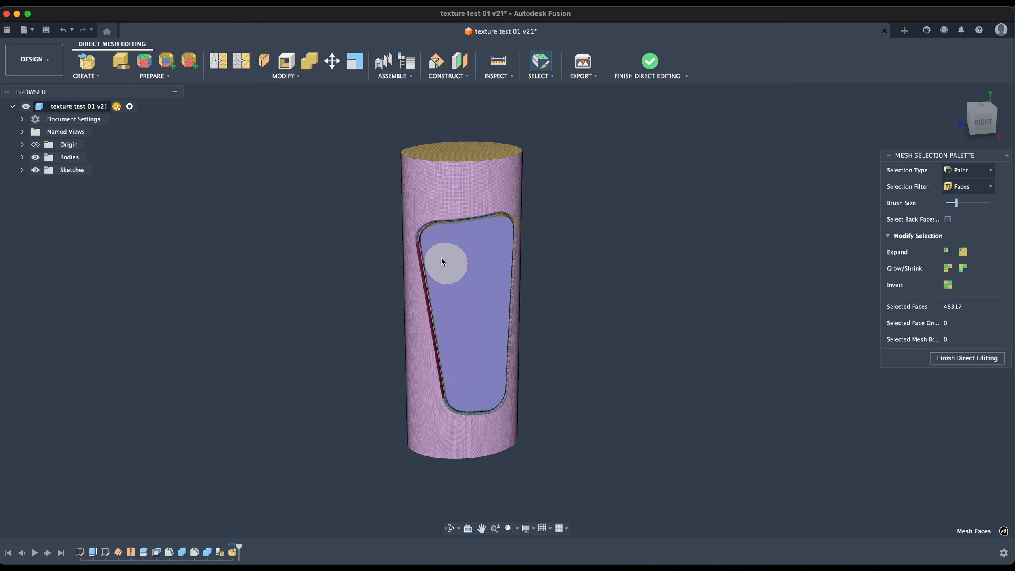
{"action": "scroll", "coordinate": [443, 260], "scroll_direction": "up", "scroll_amount": 2}
{"action": "scroll", "coordinate": [443, 261], "scroll_direction": "up", "scroll_amount": 3}
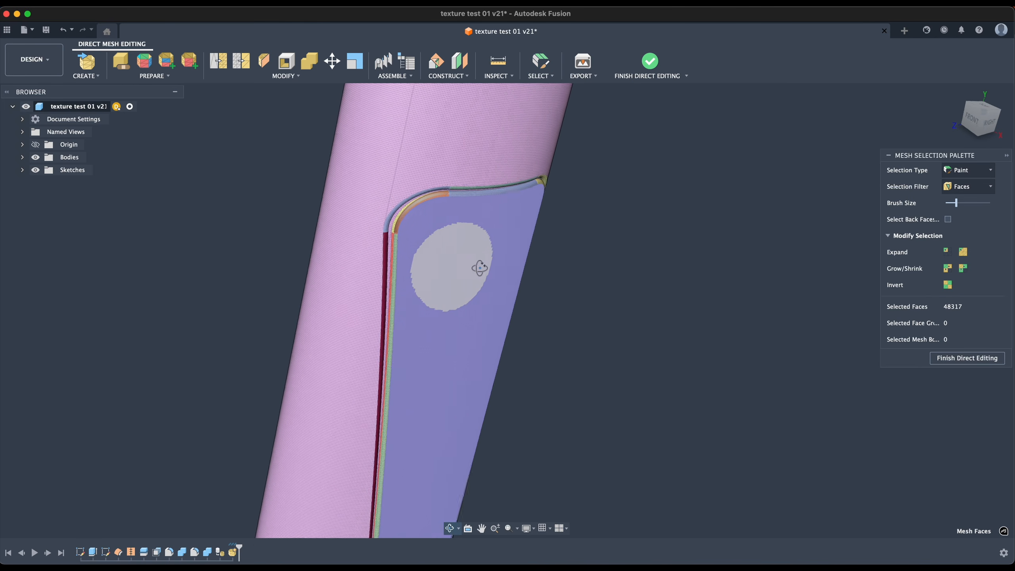
{"action": "scroll", "coordinate": [450, 271], "scroll_direction": "down", "scroll_amount": 5}
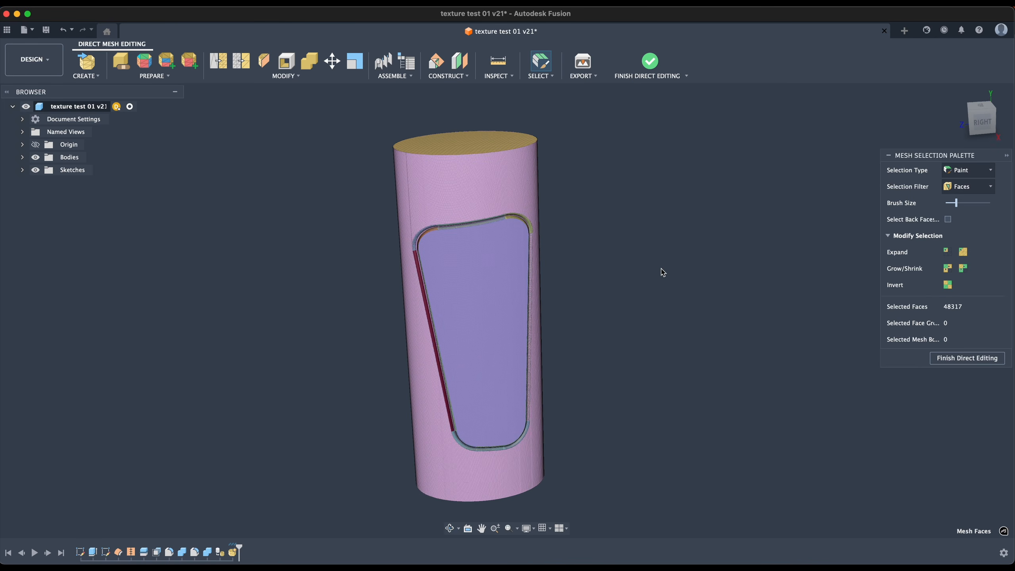
{"action": "middle_click_drag", "start_coordinate": [661, 273], "coordinate": [503, 307], "text": "shift"}
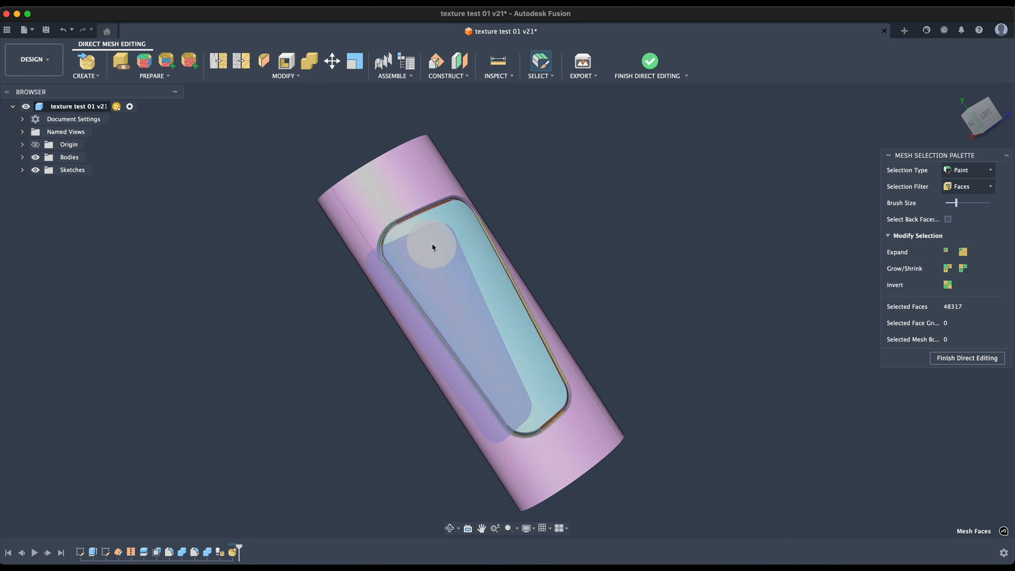
{"action": "middle_click_drag", "start_coordinate": [558, 245], "coordinate": [667, 265], "text": "shift"}
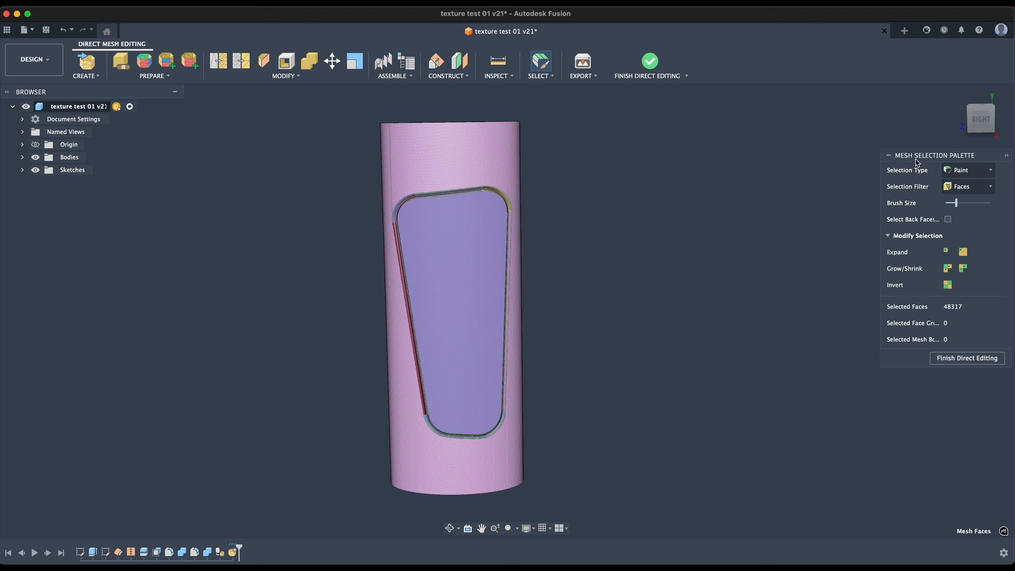
Step: Start a Texture Extrude on the selected panel faces using the image "dots n lines _1.jpg"
{"action": "left_click", "coordinate": [285, 75]}
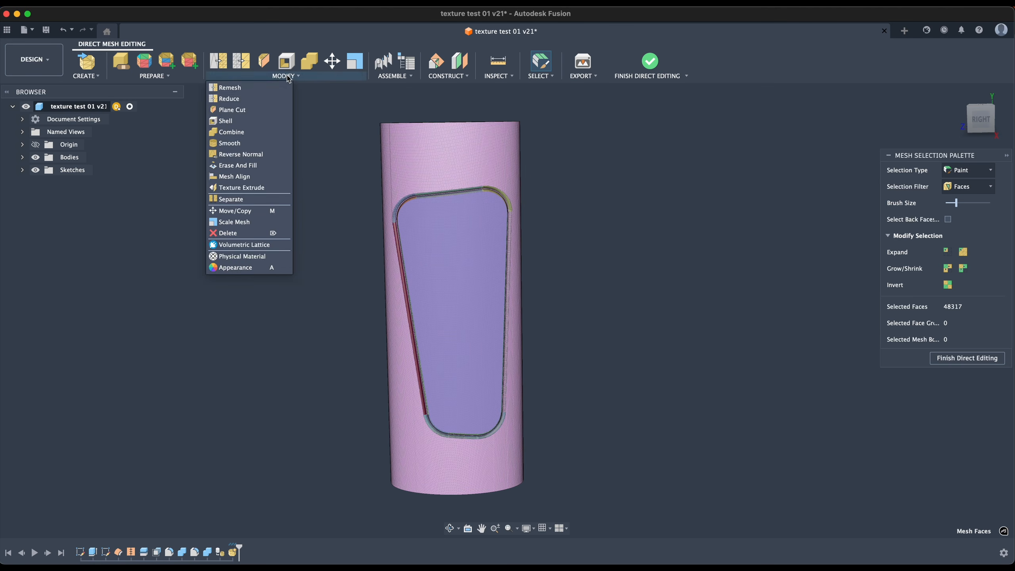
{"action": "left_click", "coordinate": [236, 188]}
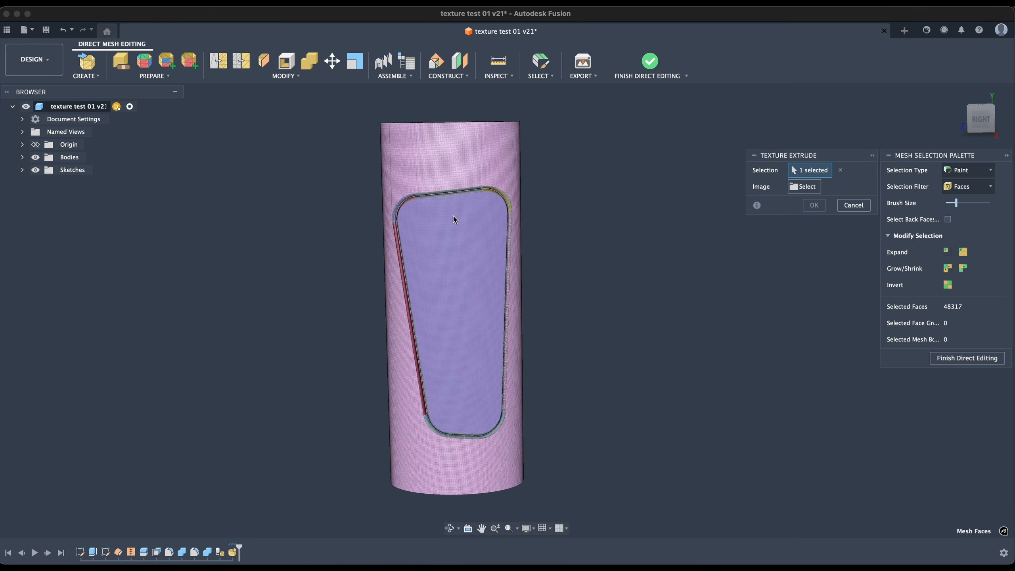
{"action": "left_click", "coordinate": [803, 187]}
{"action": "left_click", "coordinate": [366, 396]}
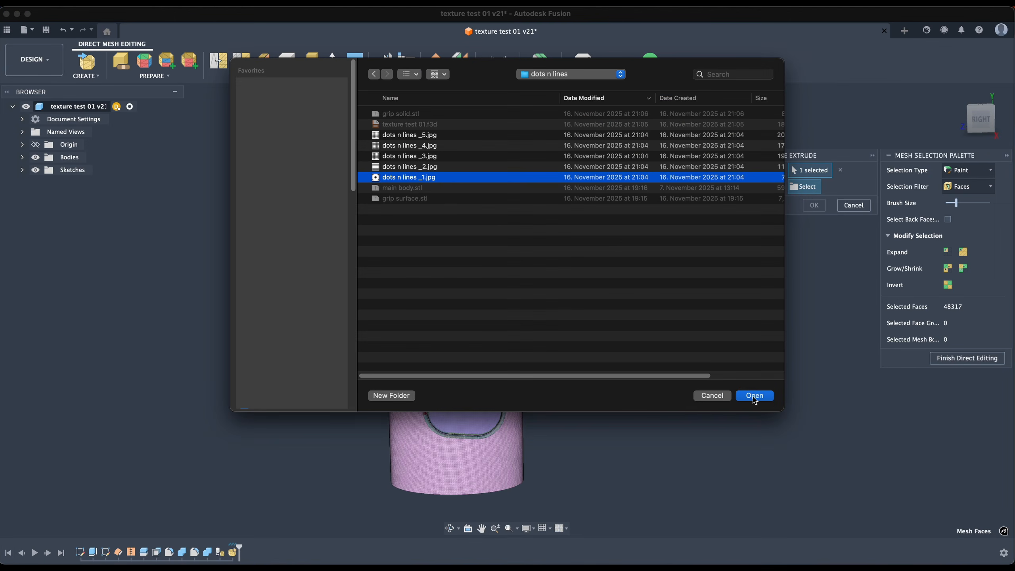
{"action": "left_click", "coordinate": [754, 396]}
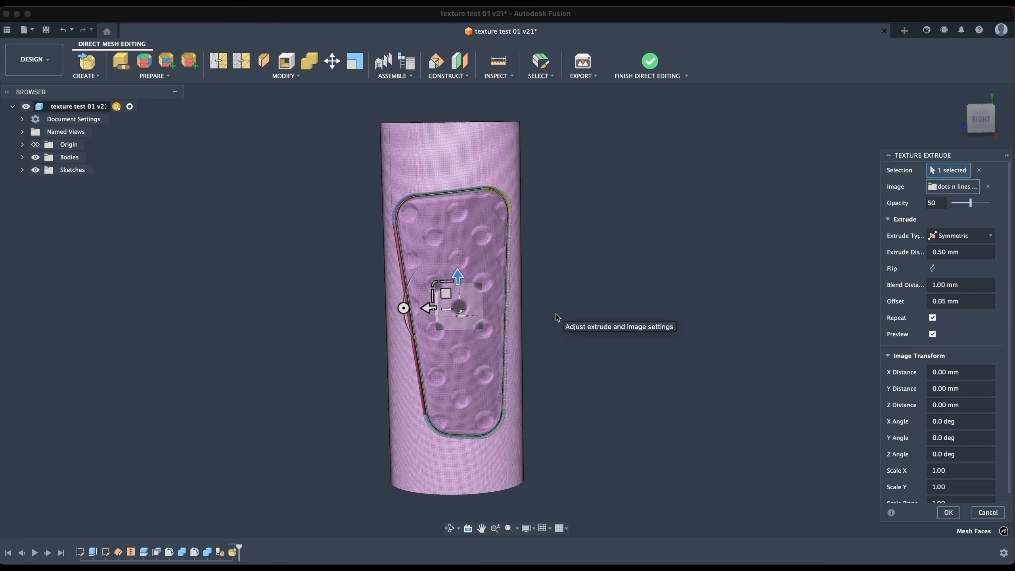
Step: Scale the dot image down uniformly to about 0.39 so smaller, denser dots cover the panel
{"action": "scroll", "coordinate": [642, 286], "scroll_direction": "up", "scroll_amount": 5}
{"action": "mouse_move", "coordinate": [642, 285]}
{"action": "middle_mouse_down", "text": "shift"}
{"action": "mouse_move", "coordinate": [600, 324]}
{"action": "mouse_move", "coordinate": [655, 290]}
{"action": "middle_mouse_up", "text": "shift"}
{"action": "scroll", "coordinate": [656, 290], "scroll_direction": "down", "scroll_amount": 3}
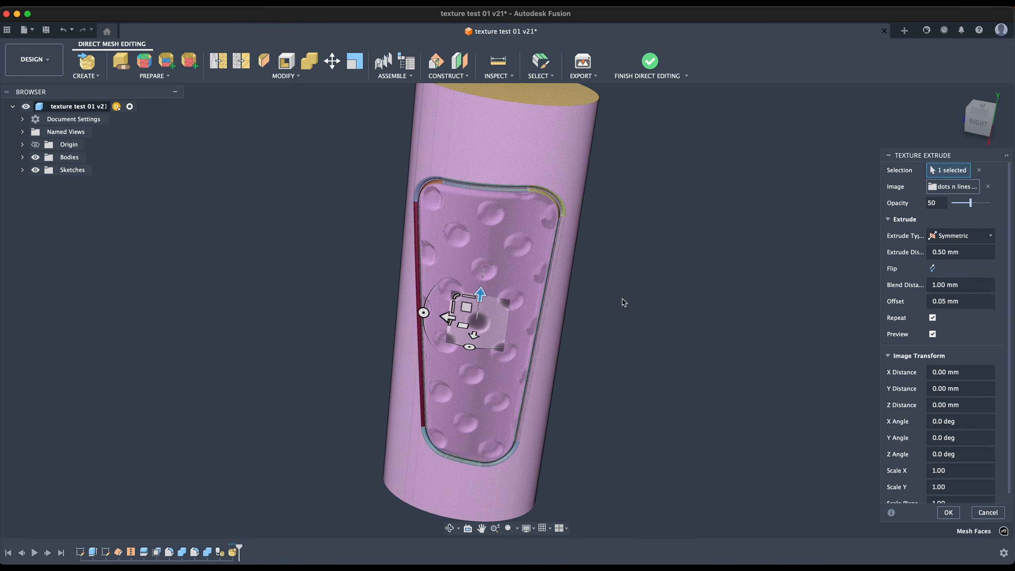
{"action": "mouse_move", "coordinate": [455, 296]}
{"action": "left_mouse_down"}
{"action": "mouse_move", "coordinate": [463, 307]}
{"action": "mouse_move", "coordinate": [454, 302]}
{"action": "left_mouse_up"}
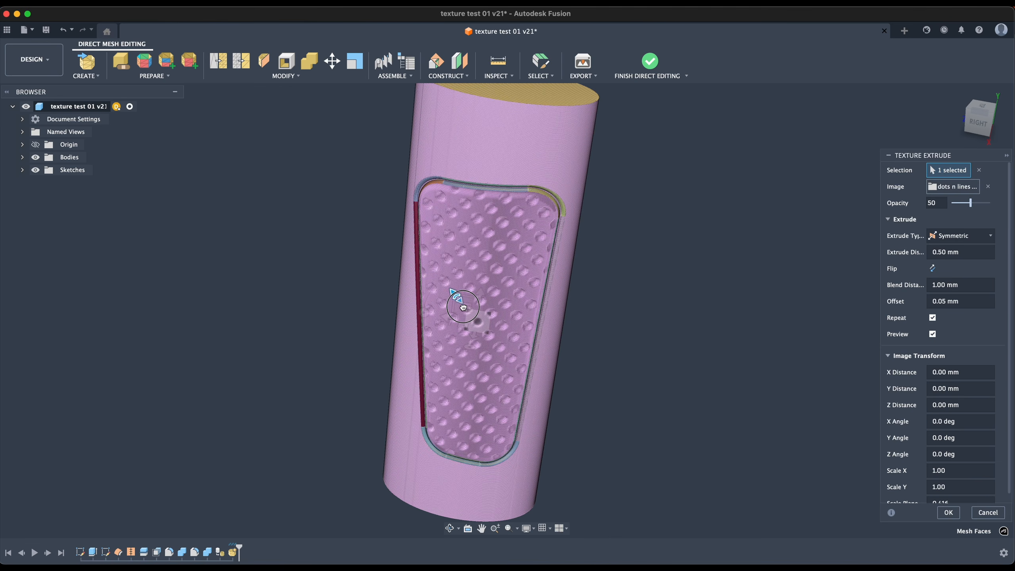
{"action": "middle_click_drag", "start_coordinate": [658, 290], "coordinate": [686, 298], "text": "shift"}
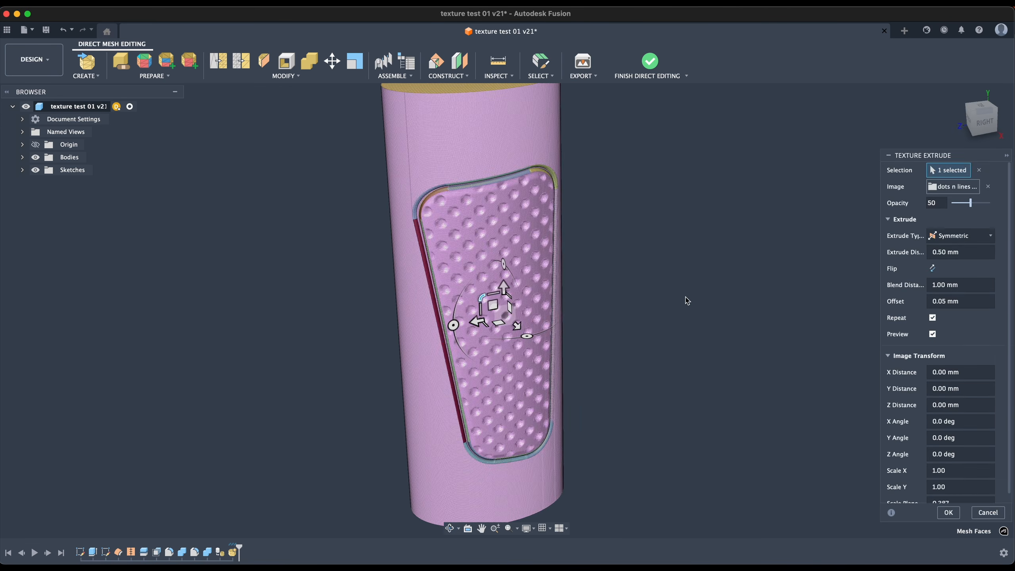
Step: Flip the texture's extrude direction so the dots rise from the panel surface instead of sinking in
{"action": "scroll", "coordinate": [449, 208], "scroll_direction": "down", "scroll_amount": 3}
{"action": "scroll", "coordinate": [448, 208], "scroll_direction": "up", "scroll_amount": 5}
{"action": "middle_click_drag", "start_coordinate": [496, 235], "coordinate": [458, 215], "text": "shift"}
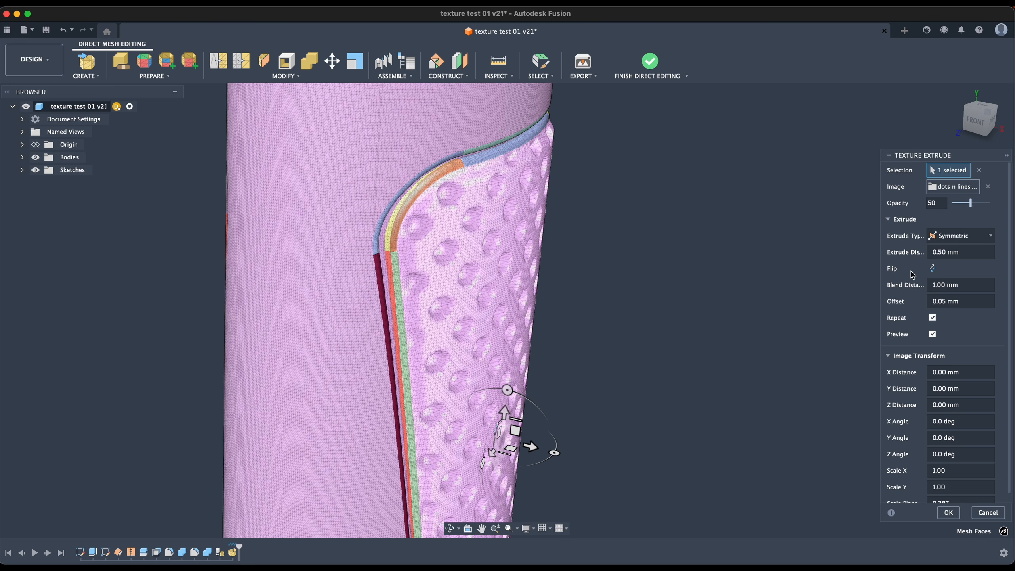
{"action": "left_click", "coordinate": [933, 269]}
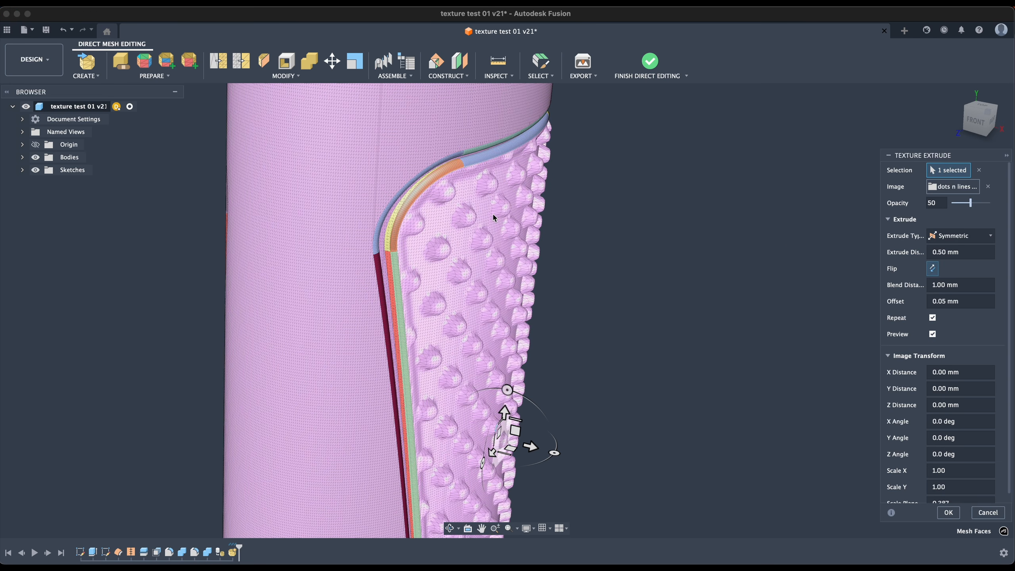
{"action": "middle_click_drag", "start_coordinate": [759, 258], "coordinate": [666, 291], "text": "shift"}
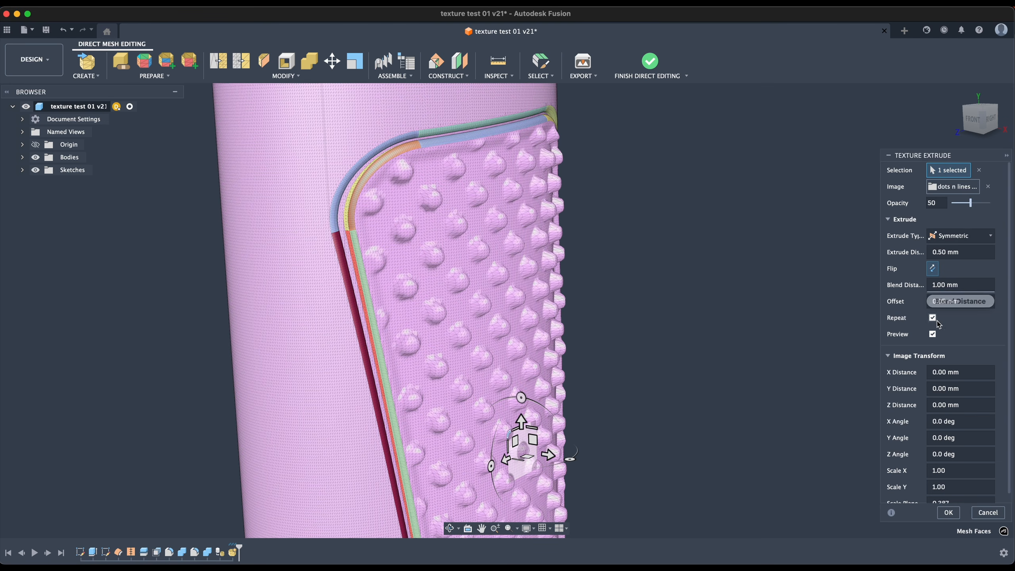
Step: Set the texture's offset from the panel boundary to 1.00 mm and apply the Texture Extrude
{"action": "left_click", "coordinate": [935, 307]}
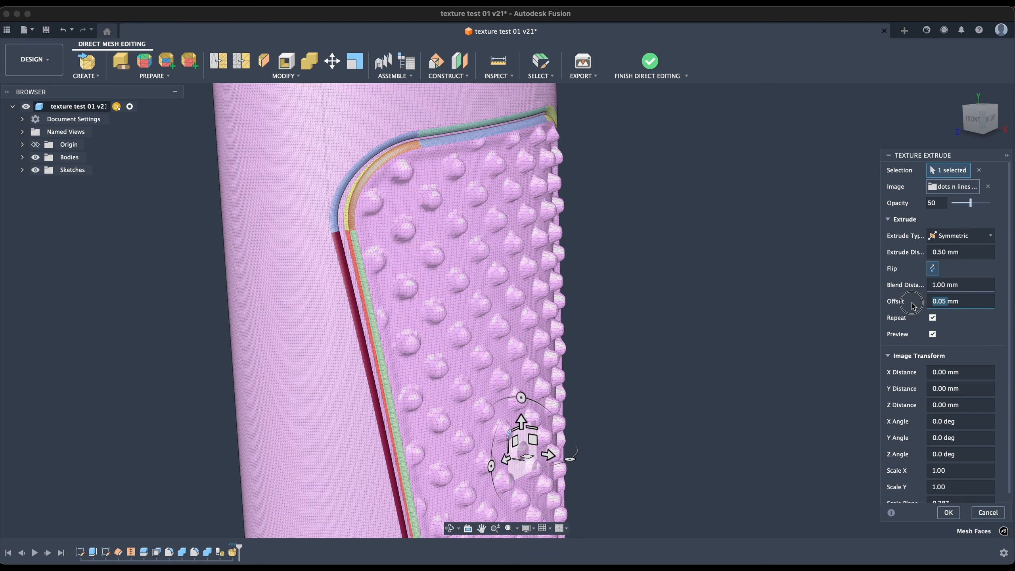
{"action": "type", "text": "1"}
{"action": "key", "text": "Return"}
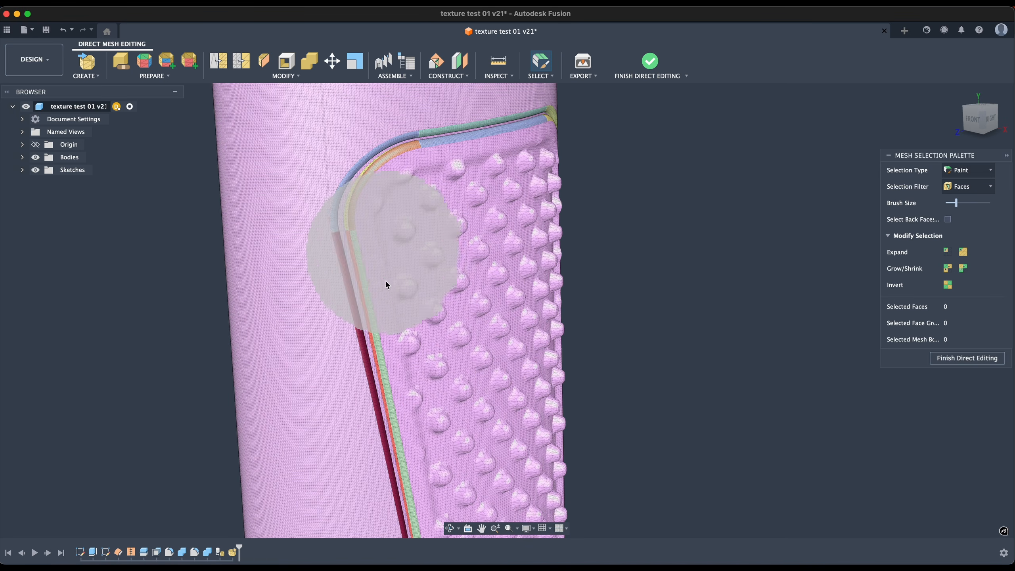
Step: Shrink the paint selection brush to its smallest size and undo the Texture Extrude on the panel
{"action": "left_click_drag", "start_coordinate": [956, 202], "coordinate": [946, 203]}
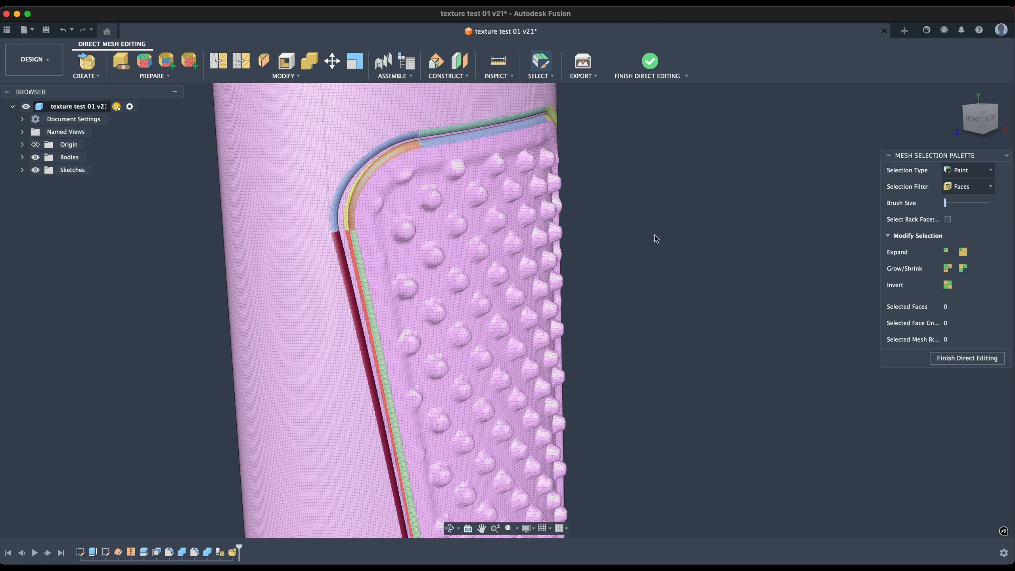
{"action": "key", "text": "super+z"}
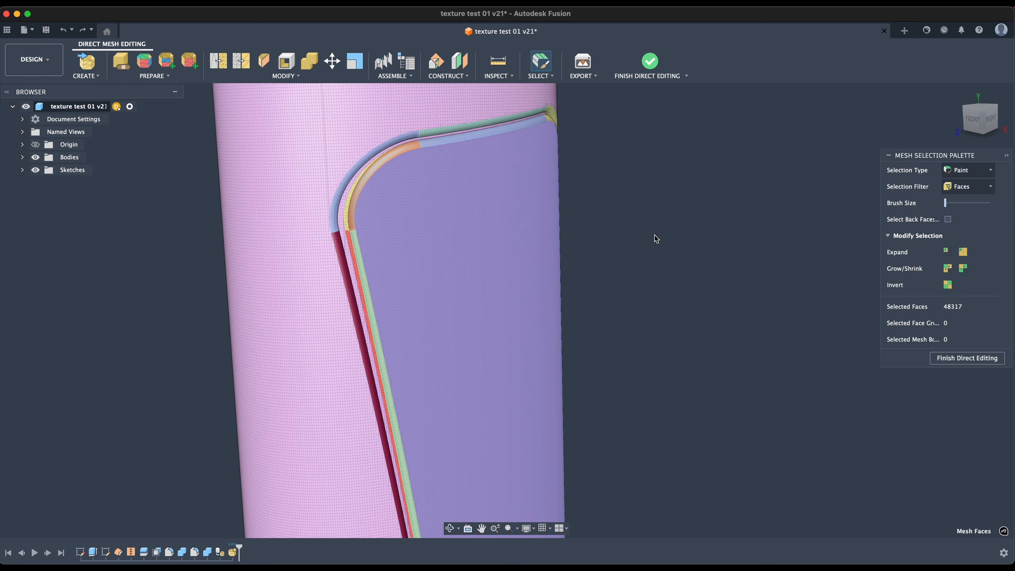
Step: Start Texture Extrude again on the selected panel faces with "dots n lines _1.jpg" and turn on the preview
{"action": "left_click", "coordinate": [286, 76]}
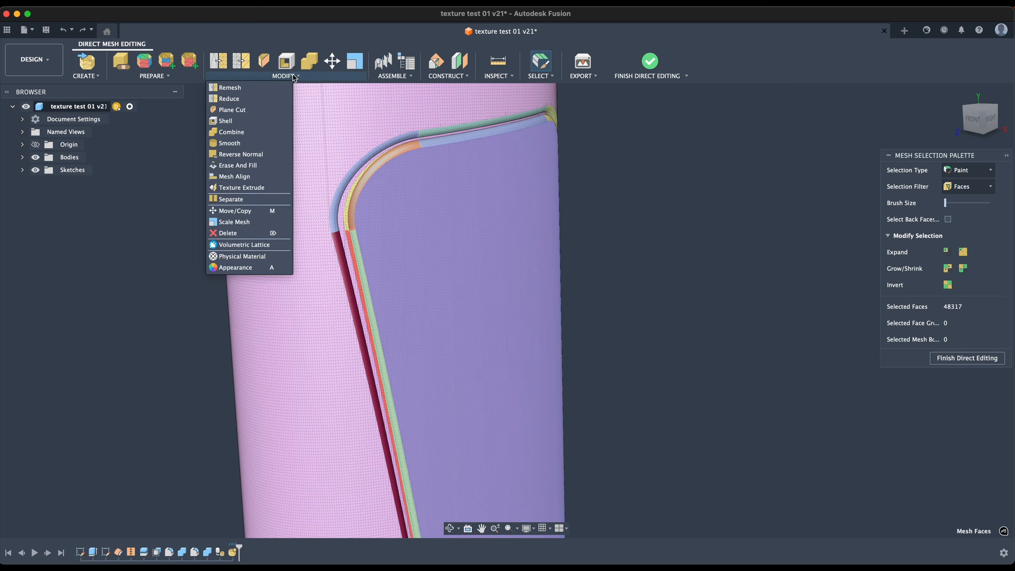
{"action": "left_click", "coordinate": [261, 191]}
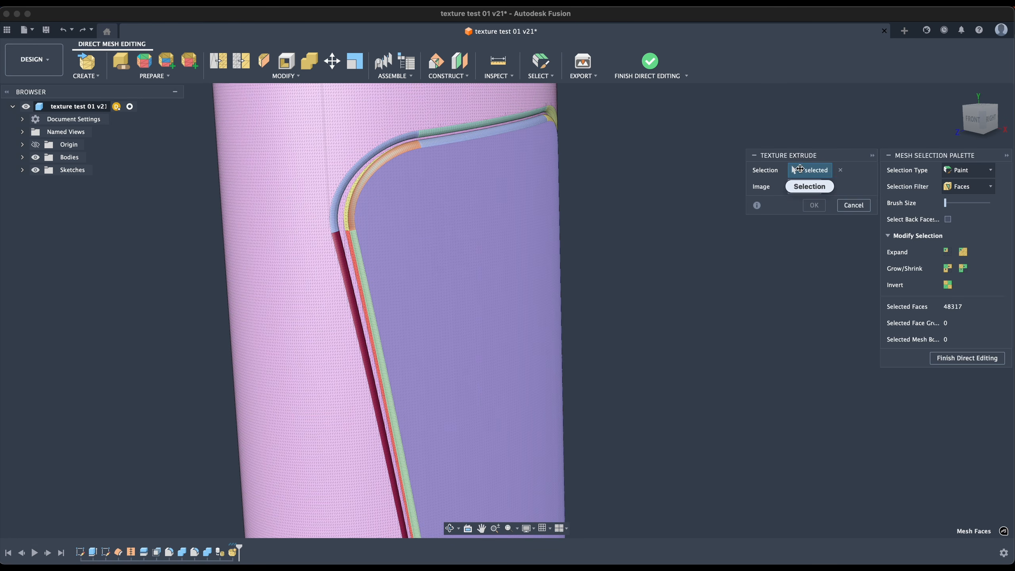
{"action": "left_click", "coordinate": [804, 189]}
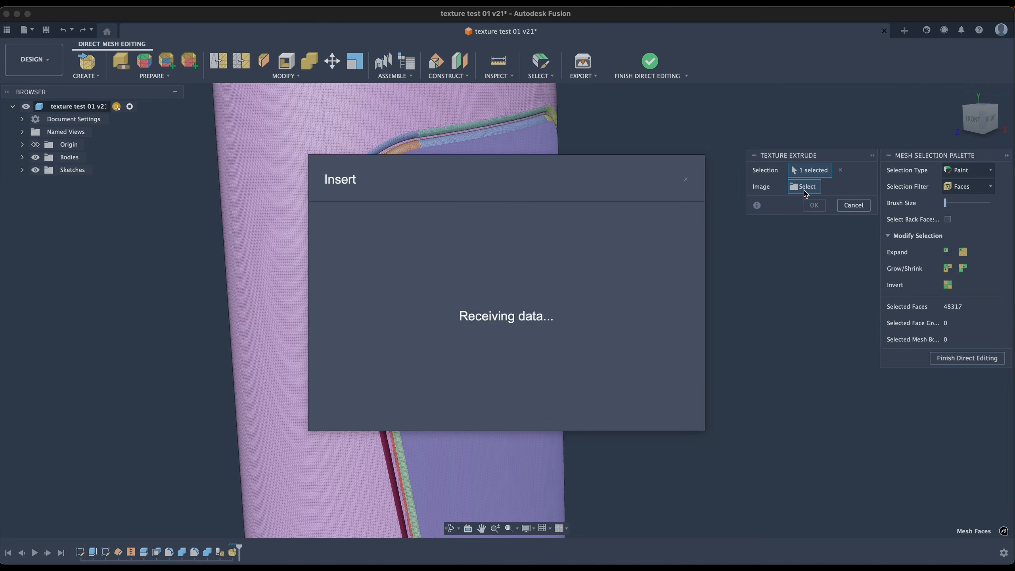
{"action": "left_click", "coordinate": [380, 396]}
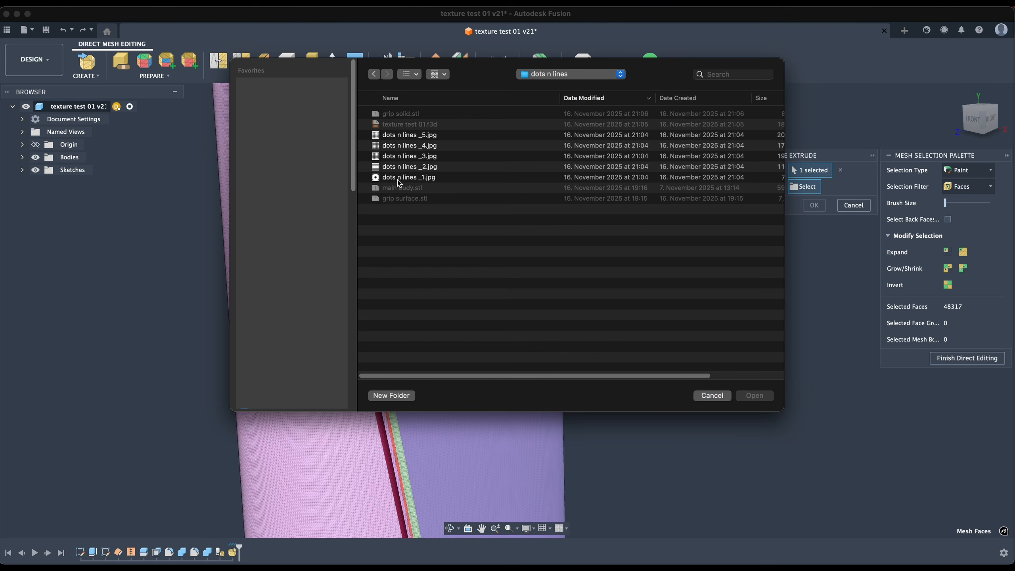
{"action": "left_click", "coordinate": [404, 178]}
{"action": "left_click", "coordinate": [754, 395]}
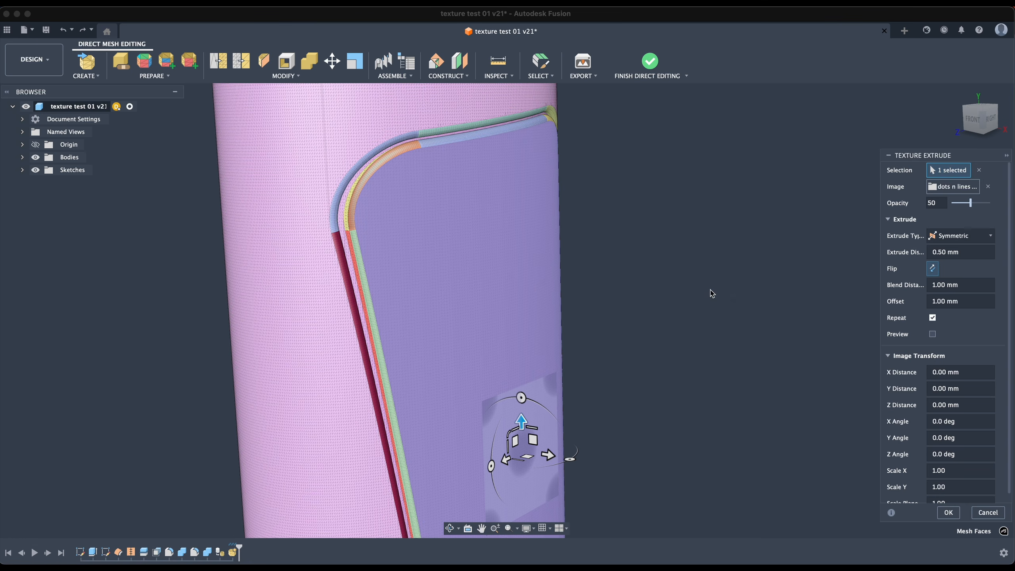
{"action": "left_click", "coordinate": [932, 333]}
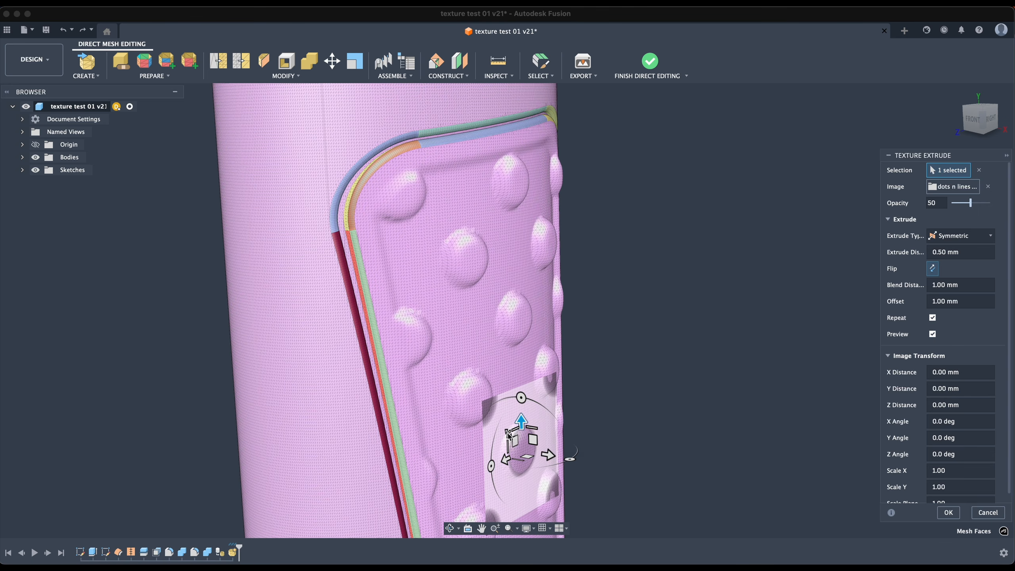
Step: Scale the dot image down uniformly to about 0.54 and set the extrude distance to 0.30 mm
{"action": "left_click_drag", "start_coordinate": [502, 426], "coordinate": [515, 439]}
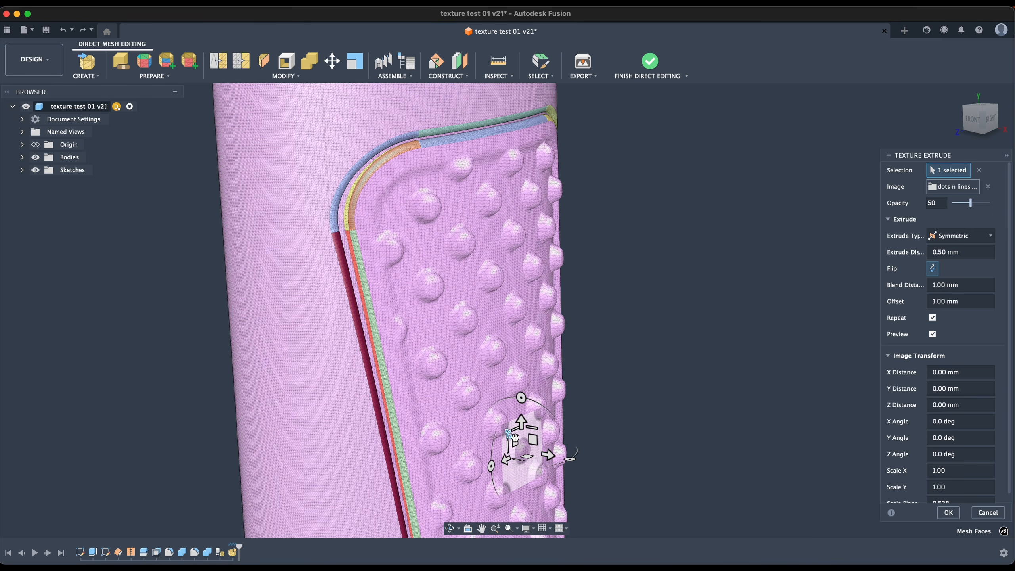
{"action": "left_click", "coordinate": [941, 253]}
{"action": "key", "text": "BackSpace"}
{"action": "type", "text": "2"}
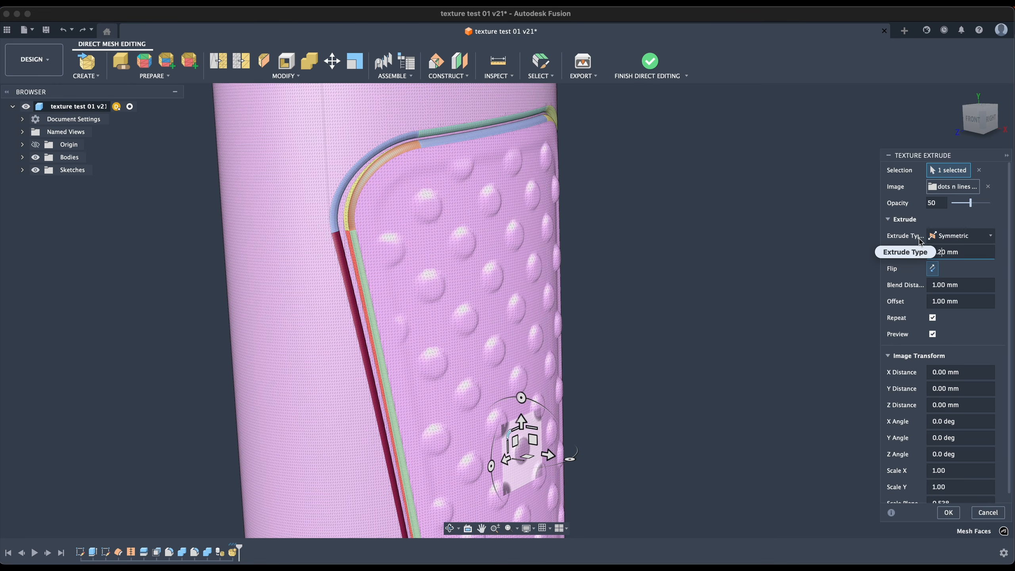
{"action": "key", "text": "BackSpace"}
{"action": "type", "text": "3"}
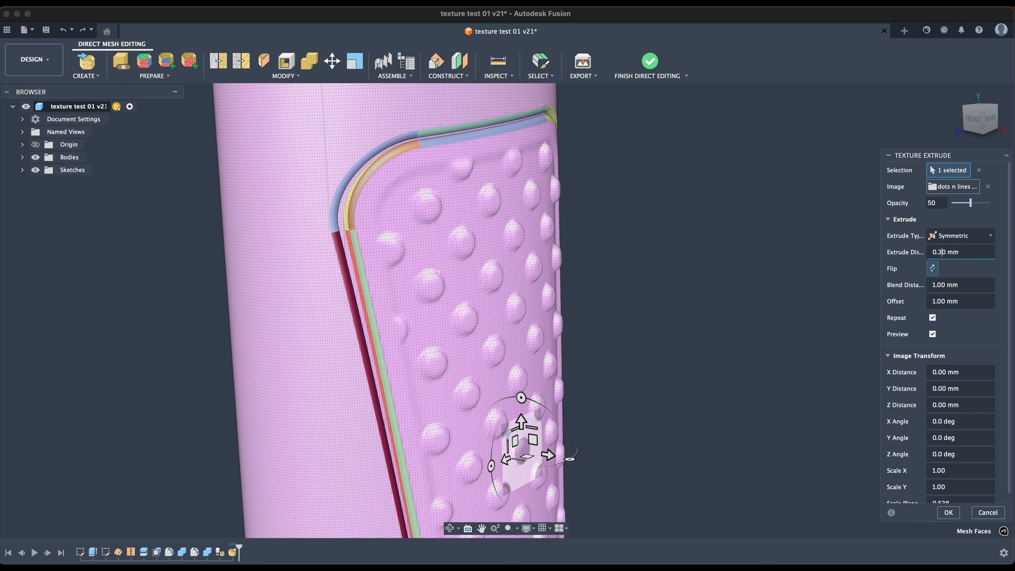
Step: Set the texture's offset from the panel boundary to 2.00 mm
{"action": "left_click", "coordinate": [936, 302]}
{"action": "key", "text": "BackSpace"}
{"action": "type", "text": "2"}
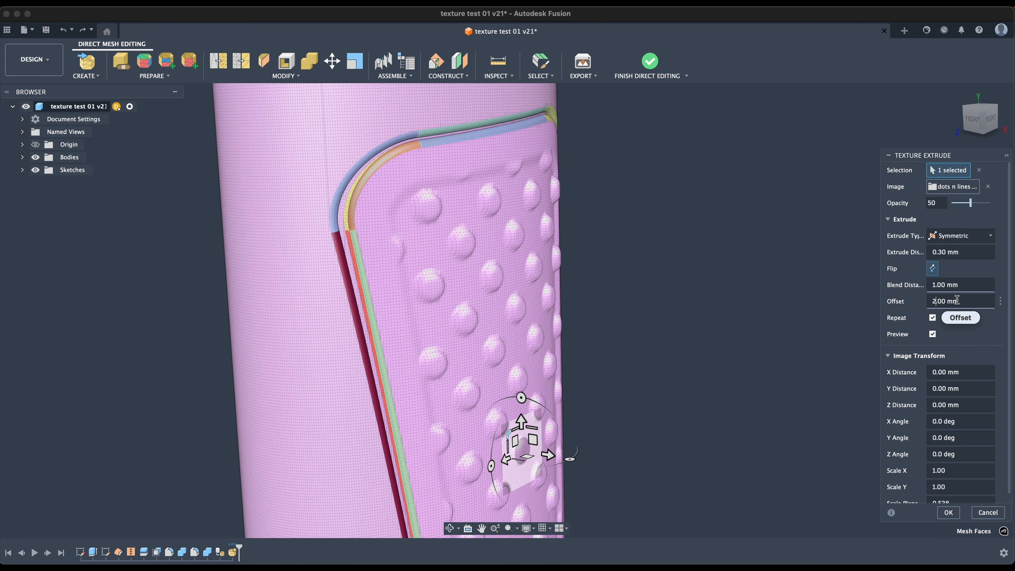
Step: Set the texture's blend distance to 3.00 mm and its boundary offset to 0.00 mm
{"action": "left_click", "coordinate": [943, 280]}
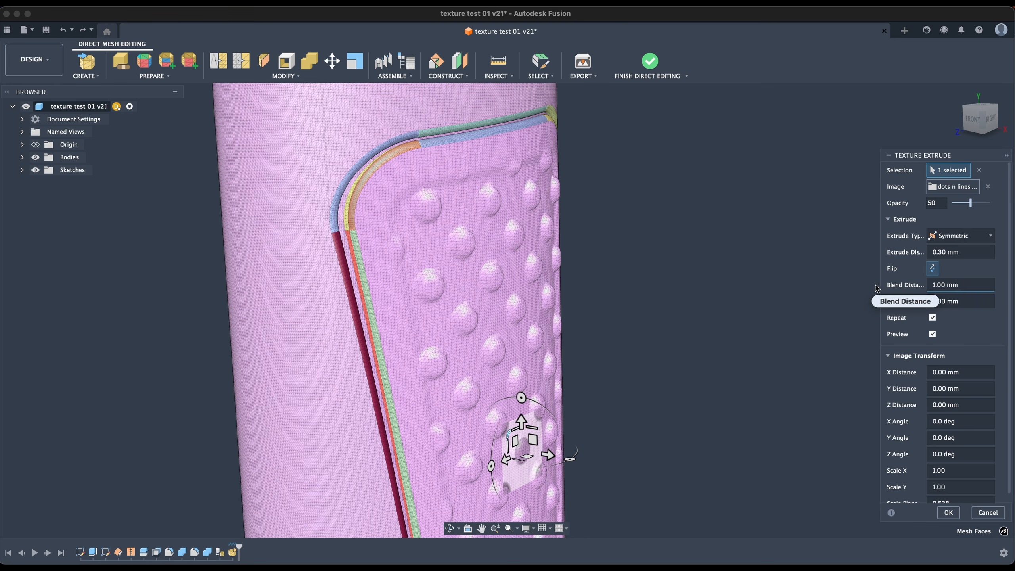
{"action": "left_click", "coordinate": [935, 285]}
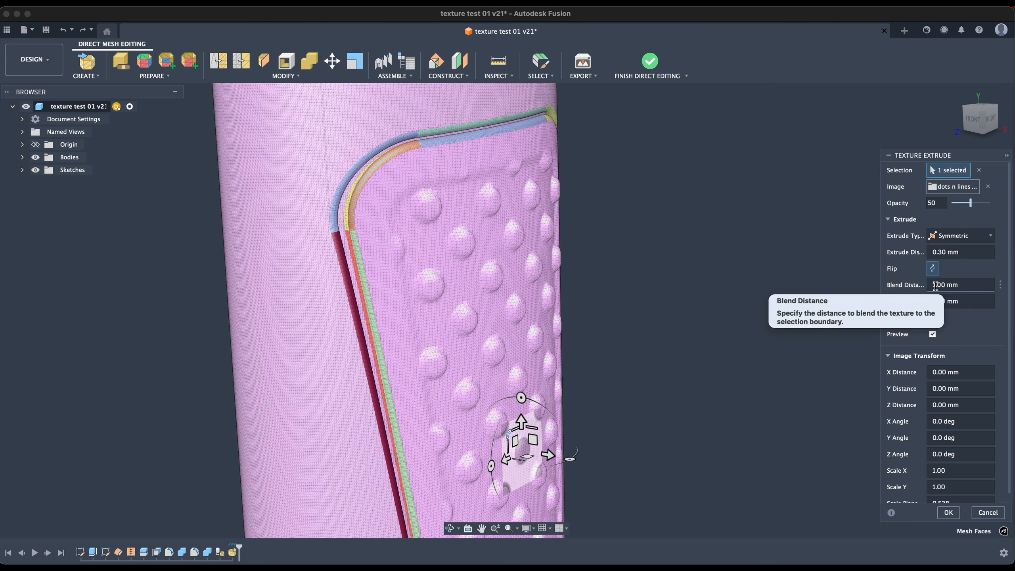
{"action": "key", "text": "BackSpace"}
{"action": "type", "text": "3"}
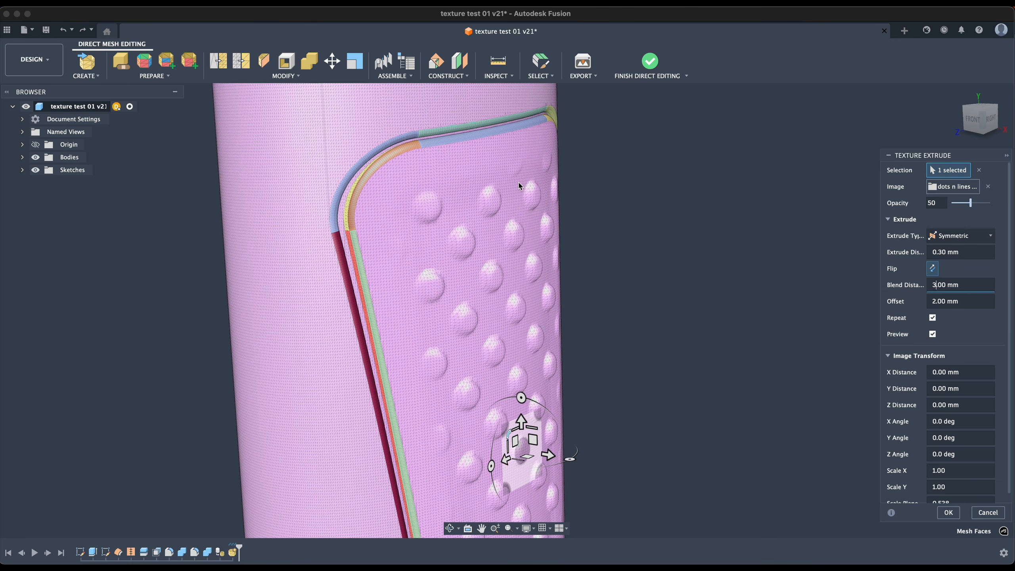
{"action": "left_click_drag", "start_coordinate": [936, 302], "coordinate": [904, 298]}
{"action": "type", "text": "0"}
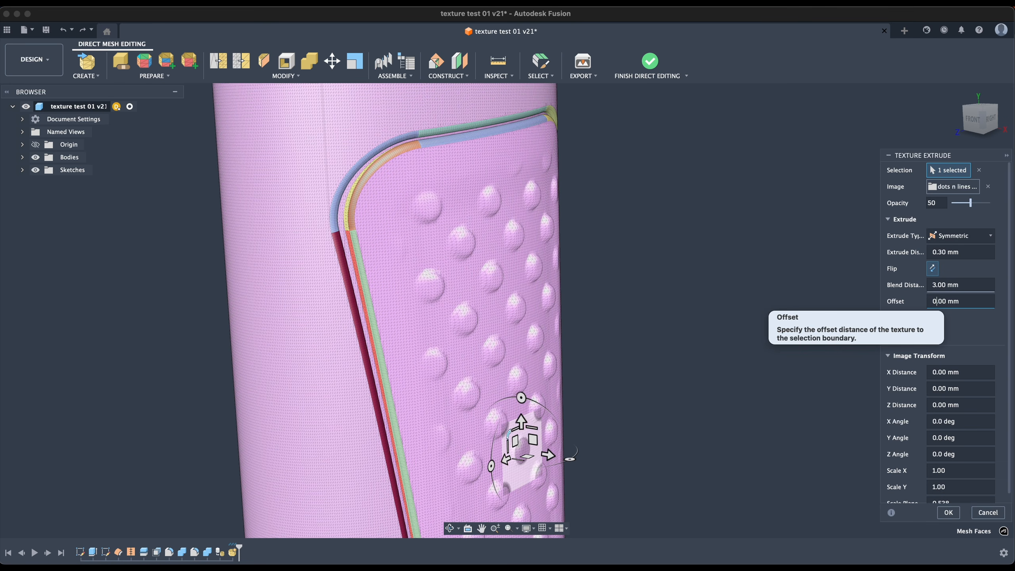
Step: Rotate the dot image 5.0 degrees about the Z axis on the panel
{"action": "middle_click_drag", "start_coordinate": [672, 176], "coordinate": [581, 164], "text": "shift"}
{"action": "left_click_drag", "start_coordinate": [478, 462], "coordinate": [477, 469]}
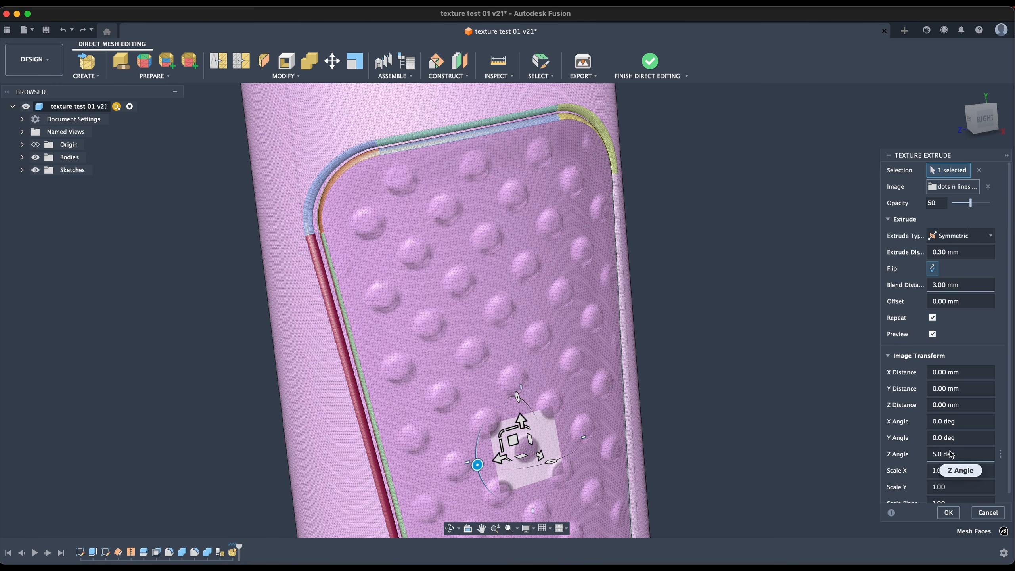
{"action": "left_click", "coordinate": [930, 458]}
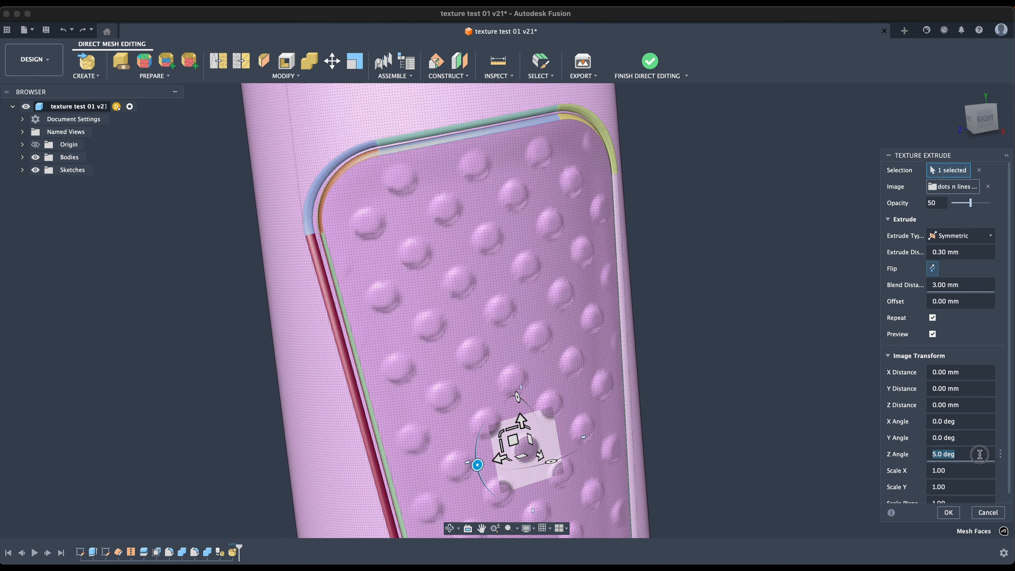
{"action": "left_click", "coordinate": [930, 455]}
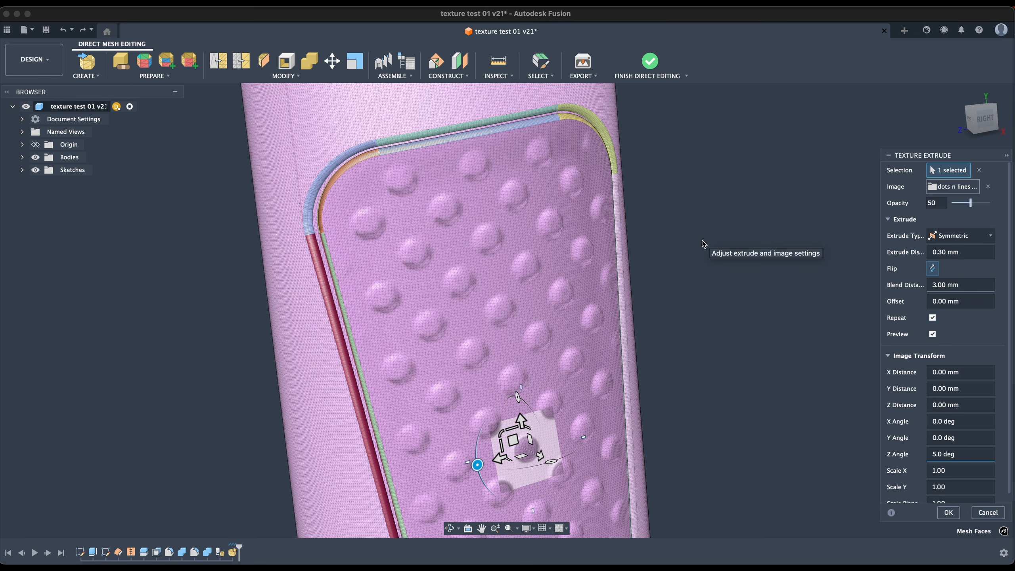
Step: Apply the texture extrude to the panel and finish direct editing of the mesh
{"action": "scroll", "coordinate": [648, 263], "scroll_direction": "down", "scroll_amount": 3}
{"action": "mouse_move", "coordinate": [648, 263]}
{"action": "middle_mouse_down", "text": "shift"}
{"action": "mouse_move", "coordinate": [698, 269]}
{"action": "mouse_move", "coordinate": [704, 259]}
{"action": "mouse_move", "coordinate": [634, 255]}
{"action": "mouse_move", "coordinate": [637, 268]}
{"action": "middle_mouse_up", "text": "shift"}
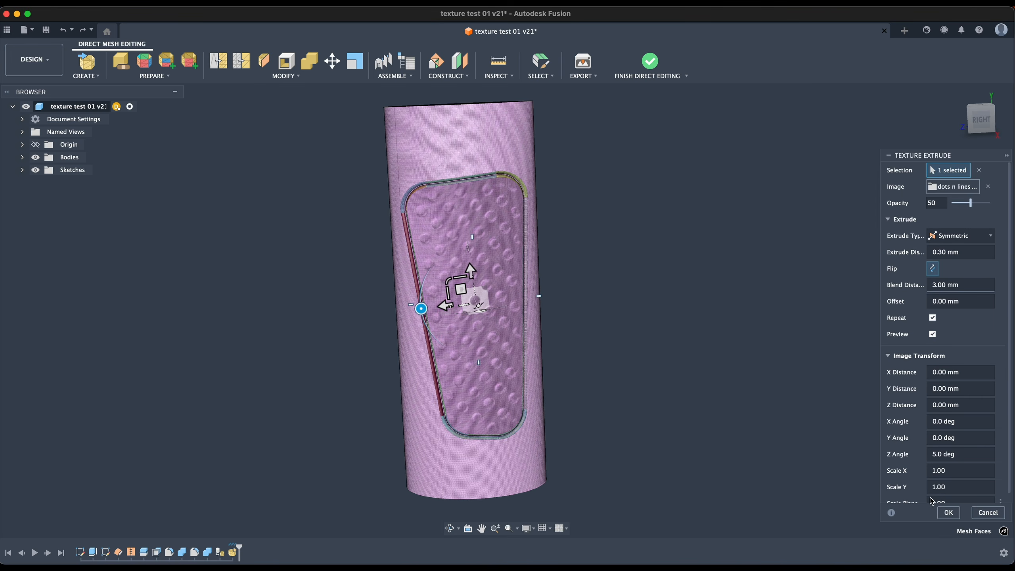
{"action": "left_click", "coordinate": [948, 513]}
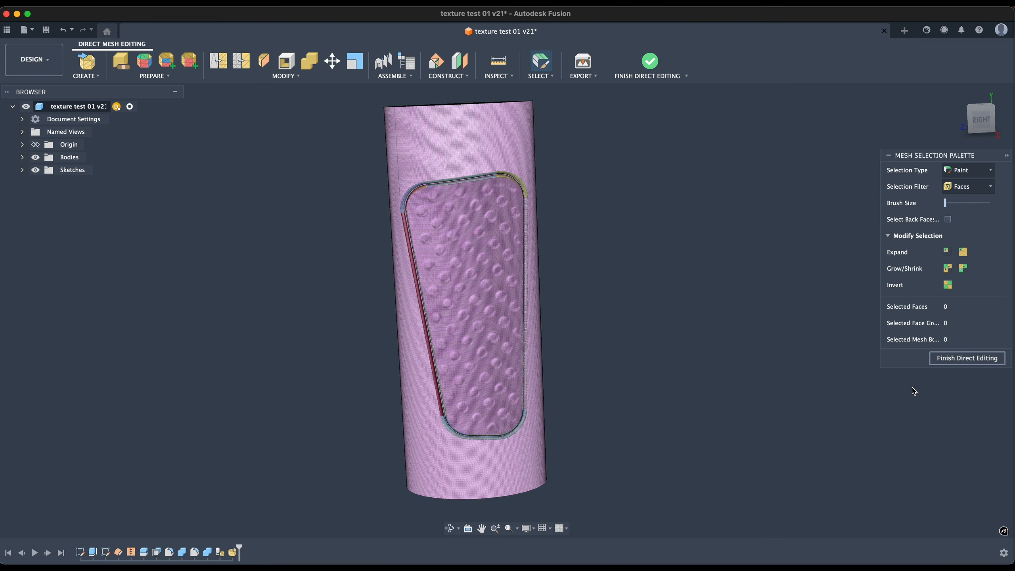
{"action": "left_click", "coordinate": [952, 359]}
{"action": "mouse_move", "coordinate": [593, 242]}
{"action": "middle_mouse_down", "text": "shift"}
{"action": "mouse_move", "coordinate": [522, 265]}
{"action": "mouse_move", "coordinate": [600, 244]}
{"action": "middle_mouse_up", "text": "shift"}
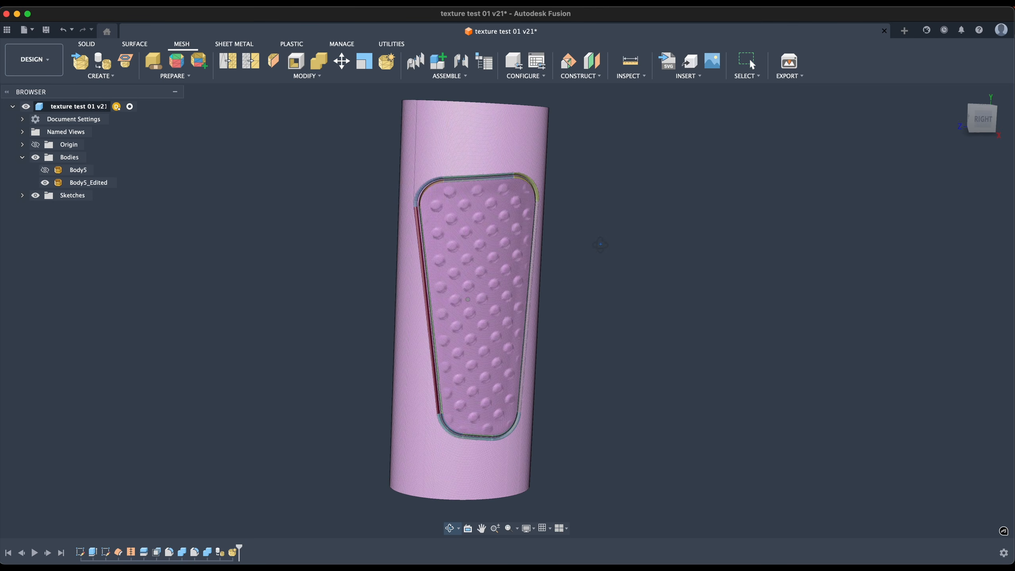
{"action": "middle_click_drag", "start_coordinate": [600, 244], "coordinate": [589, 250], "text": "shift"}
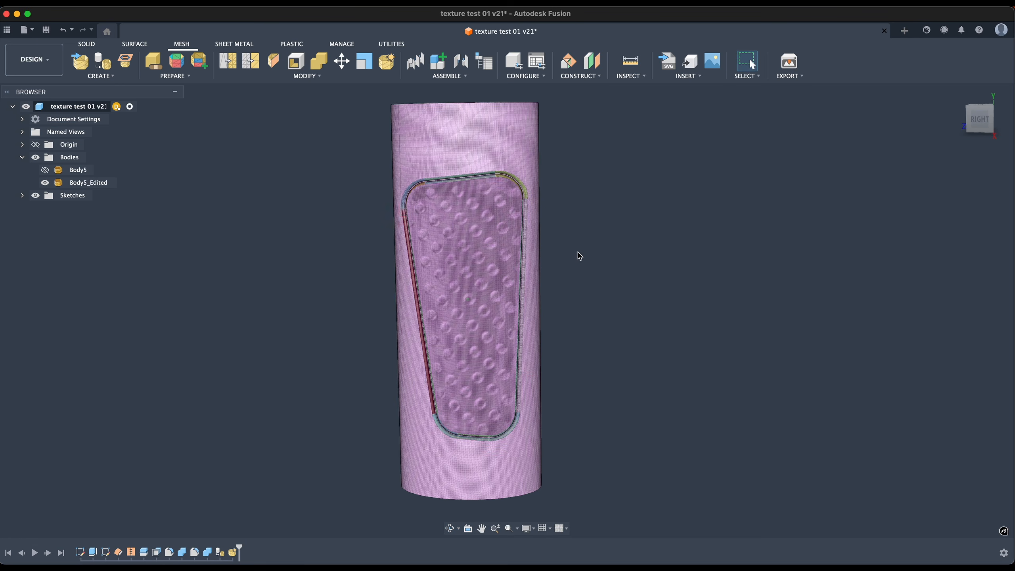
Step: Roll the timeline back before the mesh conversion to view the solid body, and return the marker to the end
{"action": "left_click", "coordinate": [106, 554]}
{"action": "left_click", "coordinate": [81, 554]}
{"action": "middle_click_drag", "start_coordinate": [276, 459], "coordinate": [284, 430]}
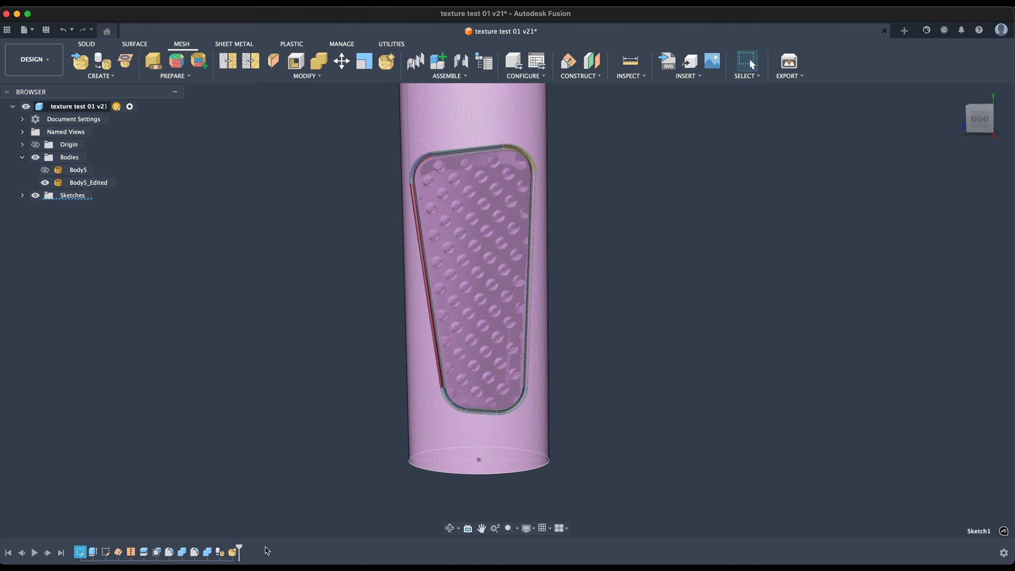
{"action": "left_click_drag", "start_coordinate": [238, 548], "coordinate": [214, 550]}
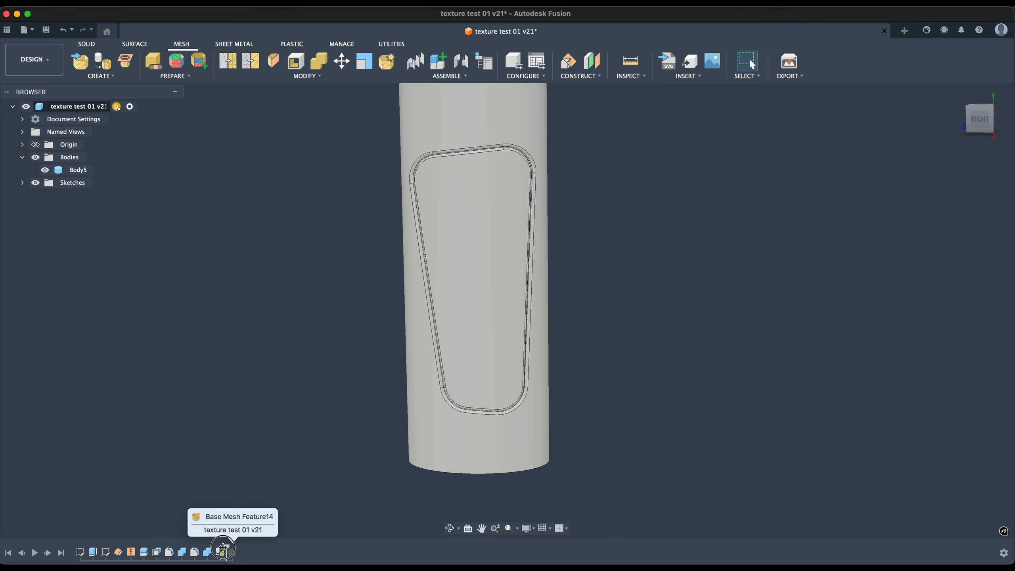
{"action": "left_click_drag", "start_coordinate": [214, 549], "coordinate": [238, 548]}
Step: Switch visibility between Body5 and Body5_Edited to compare the original and textured meshes, leaving Body5_Edited shown
{"action": "left_click", "coordinate": [214, 192]}
{"action": "left_click", "coordinate": [78, 170]}
{"action": "mouse_move", "coordinate": [237, 210]}
{"action": "middle_mouse_down", "text": "shift"}
{"action": "mouse_move", "coordinate": [242, 223]}
{"action": "mouse_move", "coordinate": [231, 221]}
{"action": "middle_mouse_up", "text": "shift"}
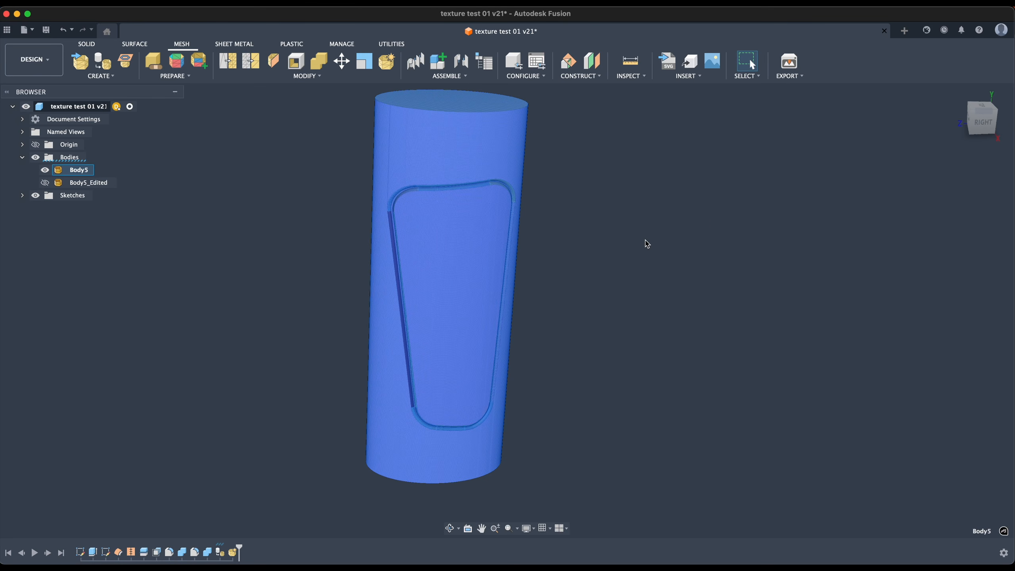
{"action": "left_click", "coordinate": [45, 171]}
{"action": "left_click", "coordinate": [45, 183]}
Step: Examine the dot texture and its panel edges on Body5_Edited up close and from several angles
{"action": "left_click", "coordinate": [265, 251]}
{"action": "middle_click_drag", "start_coordinate": [266, 283], "coordinate": [306, 288], "text": "shift"}
{"action": "scroll", "coordinate": [472, 224], "scroll_direction": "down", "scroll_amount": 3}
{"action": "scroll", "coordinate": [475, 226], "scroll_direction": "up", "scroll_amount": 10}
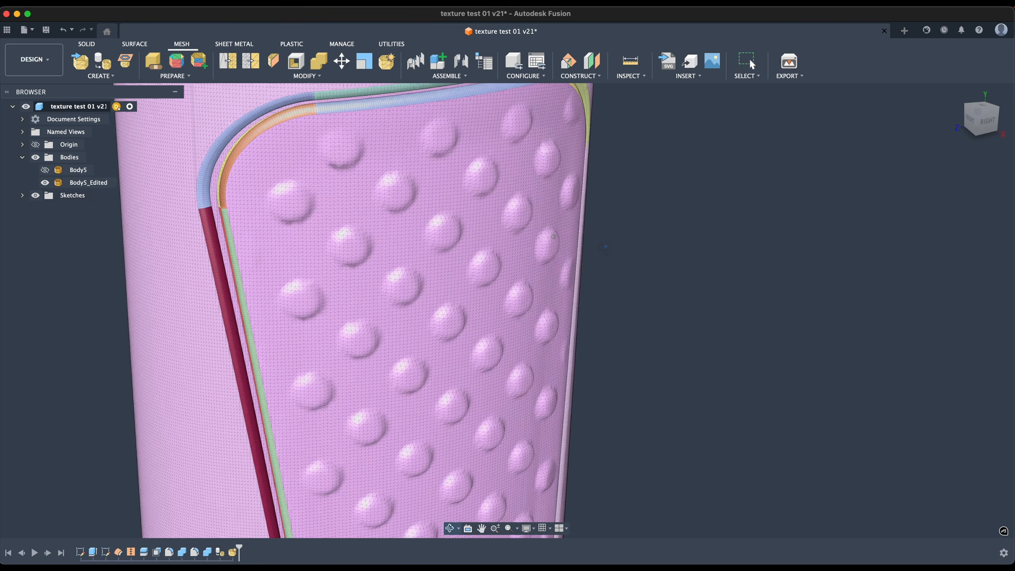
{"action": "middle_click_drag", "start_coordinate": [612, 244], "coordinate": [603, 252], "text": "shift"}
{"action": "scroll", "coordinate": [603, 252], "scroll_direction": "down", "scroll_amount": 10}
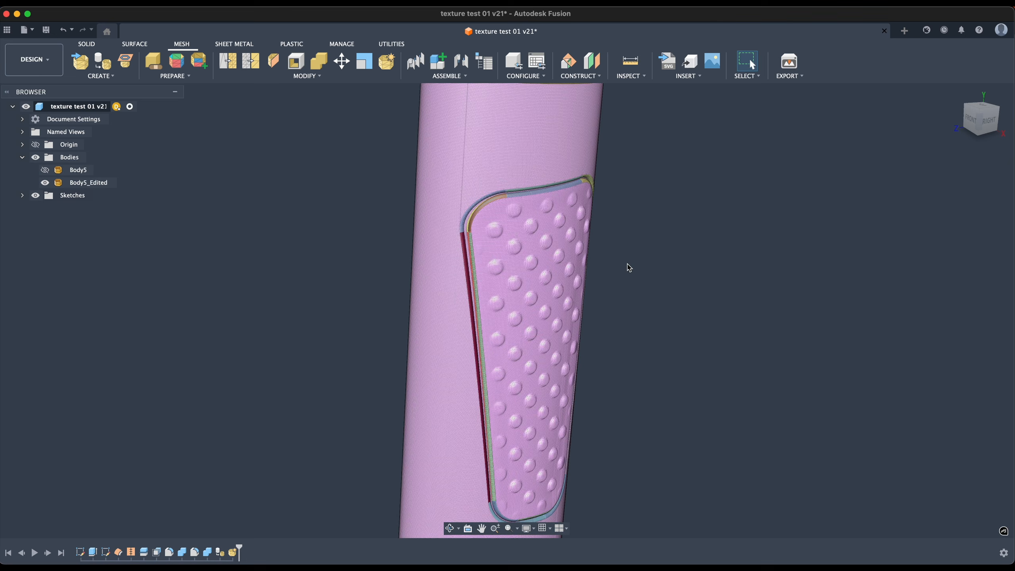
{"action": "scroll", "coordinate": [646, 268], "scroll_direction": "down", "scroll_amount": 4}
{"action": "middle_click_drag", "start_coordinate": [679, 285], "coordinate": [594, 241], "text": "shift"}
{"action": "scroll", "coordinate": [607, 210], "scroll_direction": "up", "scroll_amount": 8}
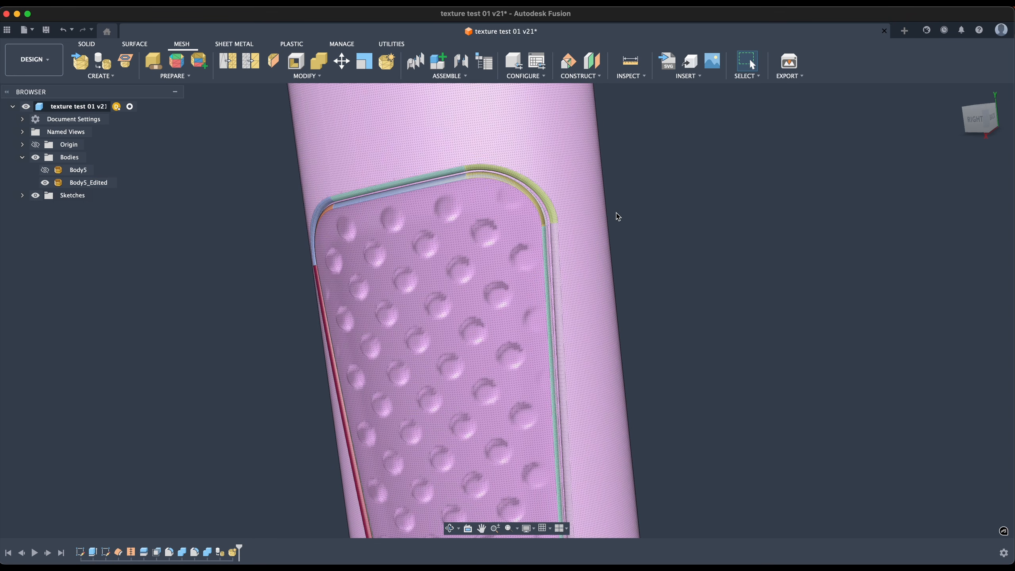
{"action": "middle_click_drag", "start_coordinate": [618, 216], "coordinate": [625, 268], "text": "shift"}
{"action": "scroll", "coordinate": [673, 255], "scroll_direction": "down", "scroll_amount": 8}
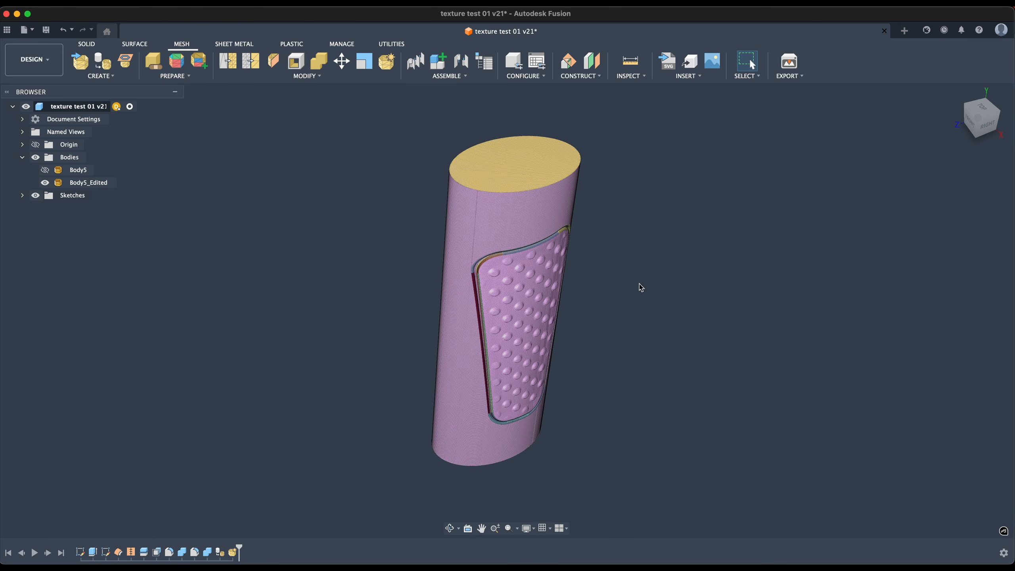
Step: Show the original mesh Body5 and hide Body5_Edited
{"action": "left_click", "coordinate": [45, 170]}
{"action": "left_click", "coordinate": [44, 182]}
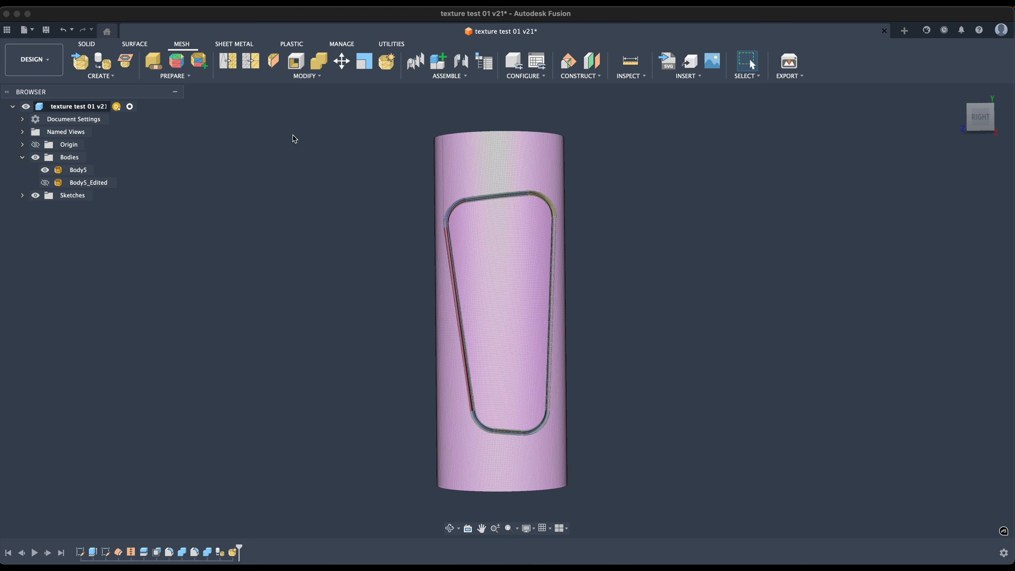
{"action": "left_click", "coordinate": [314, 76]}
{"action": "left_click", "coordinate": [295, 87]}
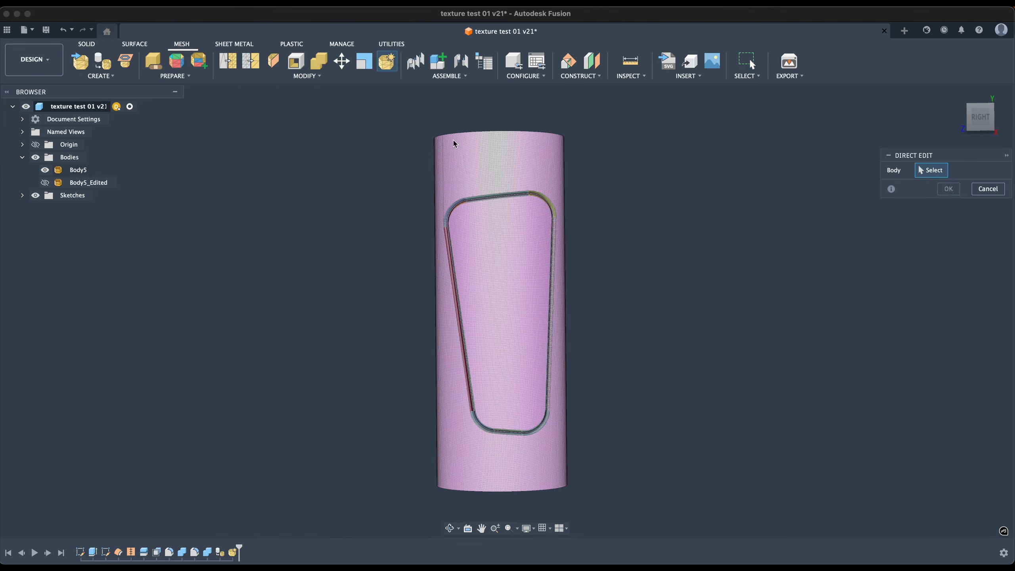
{"action": "left_click", "coordinate": [493, 185]}
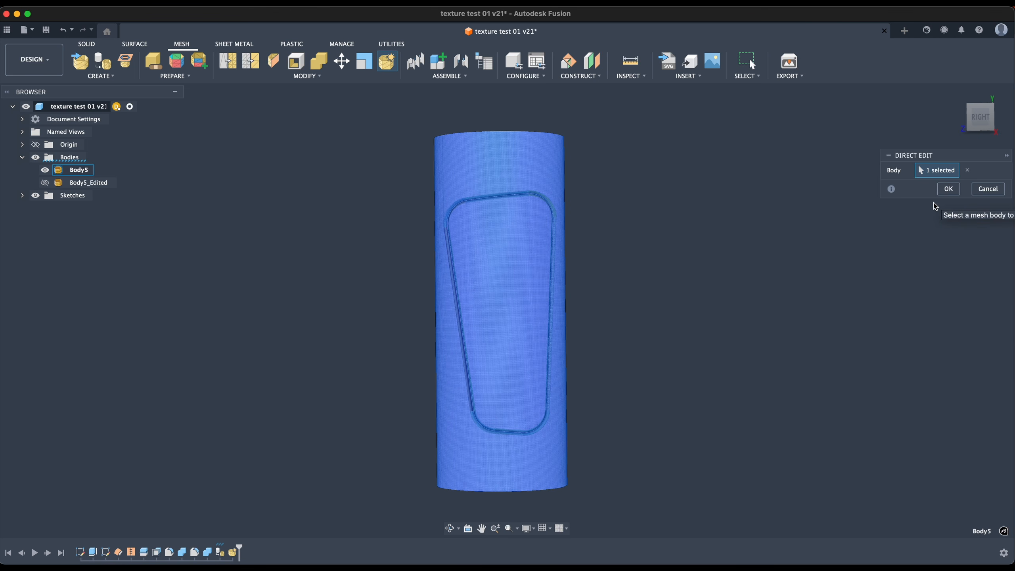
{"action": "left_click", "coordinate": [988, 188]}
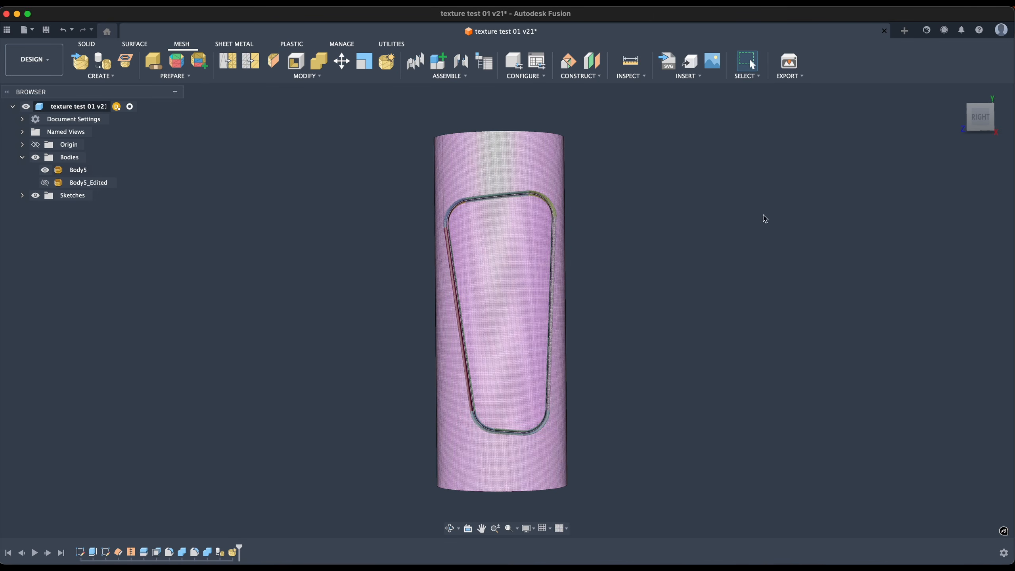
Step: Start a Direct Edit of the original mesh Body5
{"action": "left_click", "coordinate": [316, 78]}
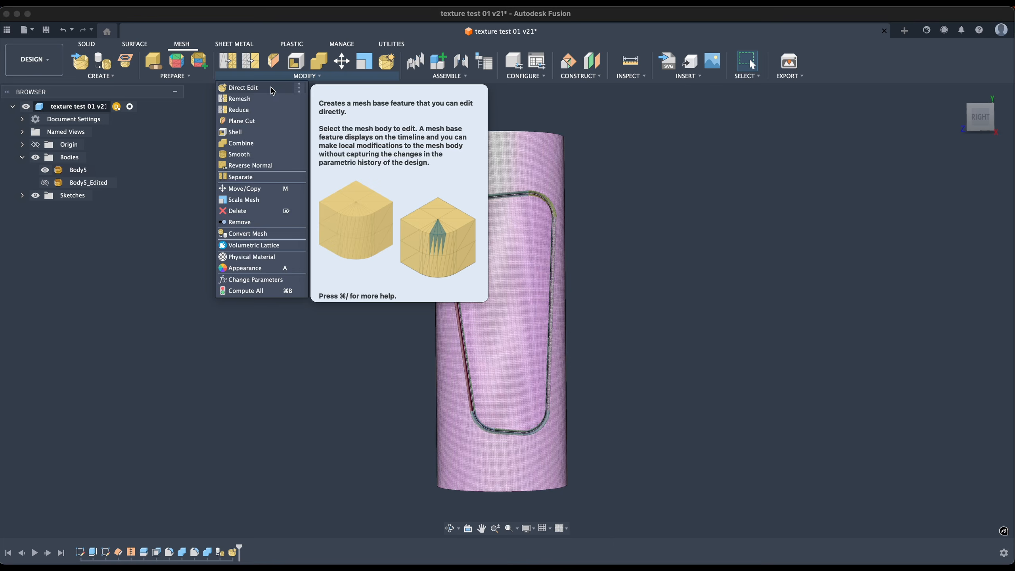
{"action": "left_click", "coordinate": [242, 88]}
{"action": "left_click", "coordinate": [459, 185]}
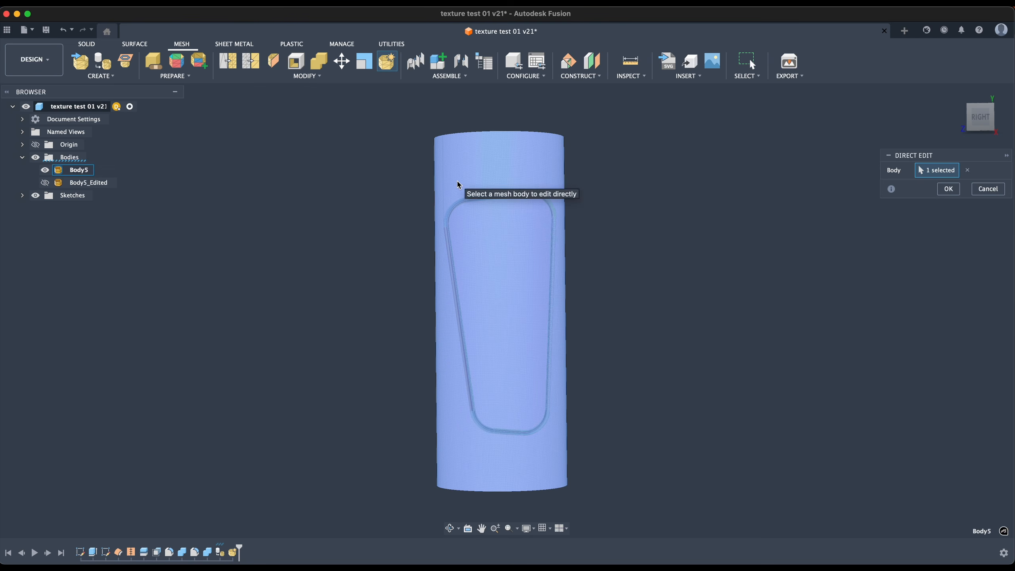
{"action": "left_click", "coordinate": [948, 189]}
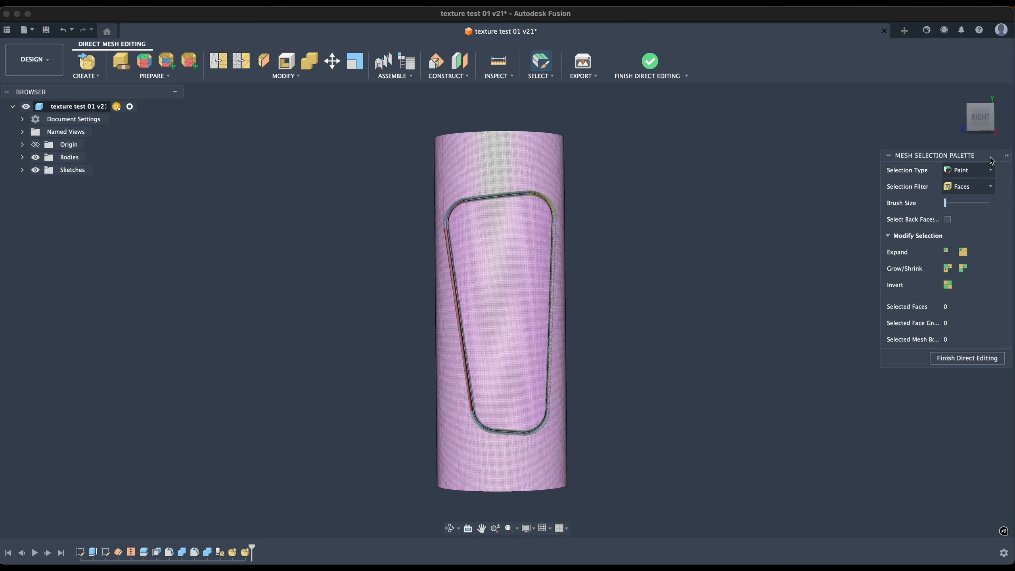
Step: Set the selection filter to Face Group and select the panel face groups on both opposite sides of the grip
{"action": "left_click", "coordinate": [976, 197]}
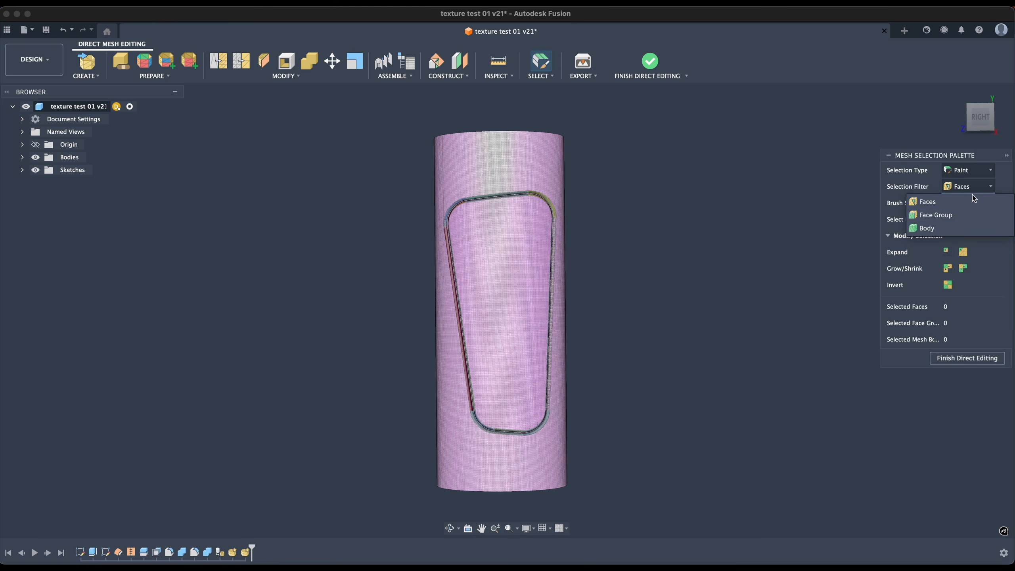
{"action": "left_click", "coordinate": [949, 216]}
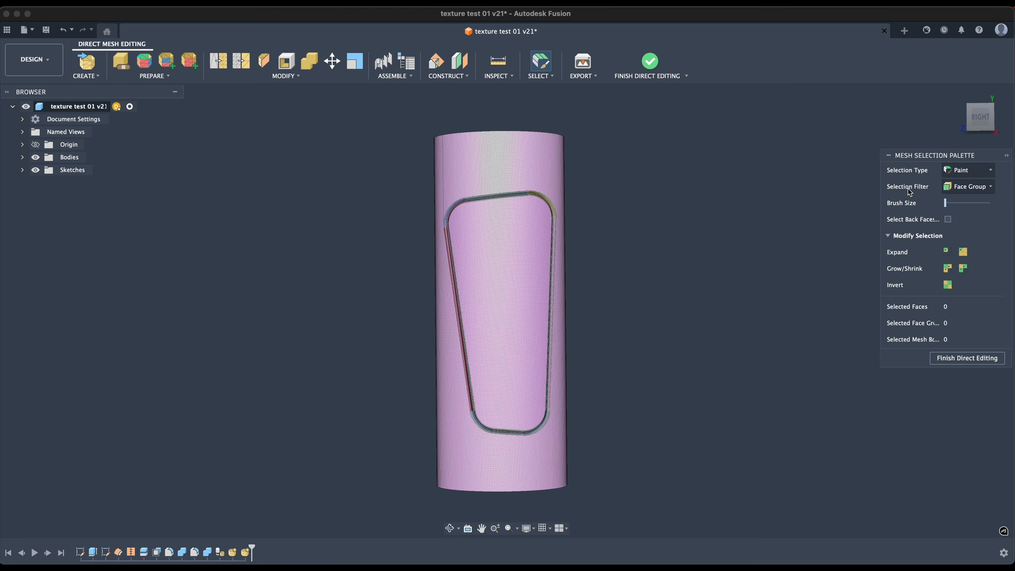
{"action": "left_click", "coordinate": [500, 253]}
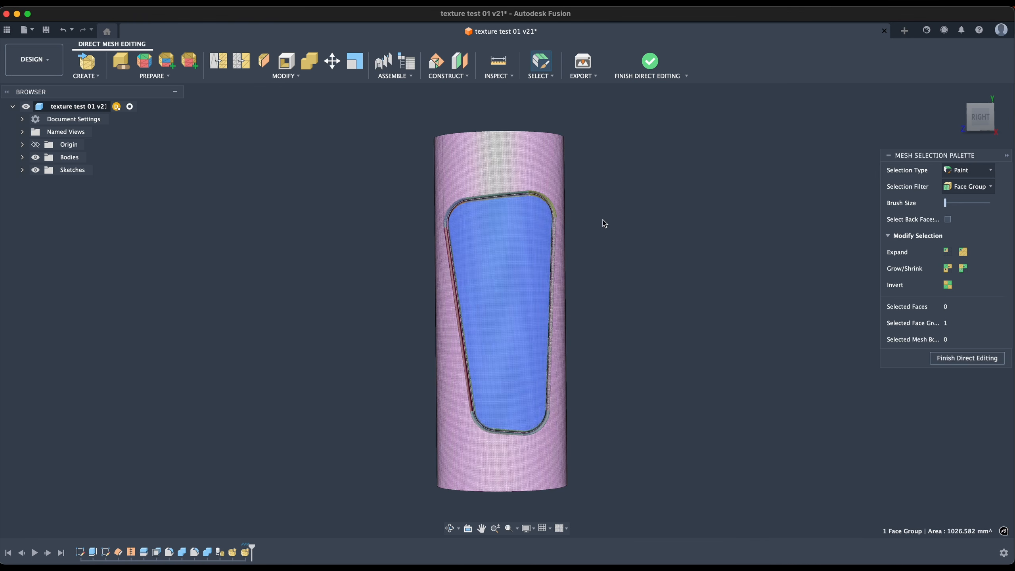
{"action": "middle_click_drag", "start_coordinate": [605, 223], "coordinate": [532, 246], "text": "shift"}
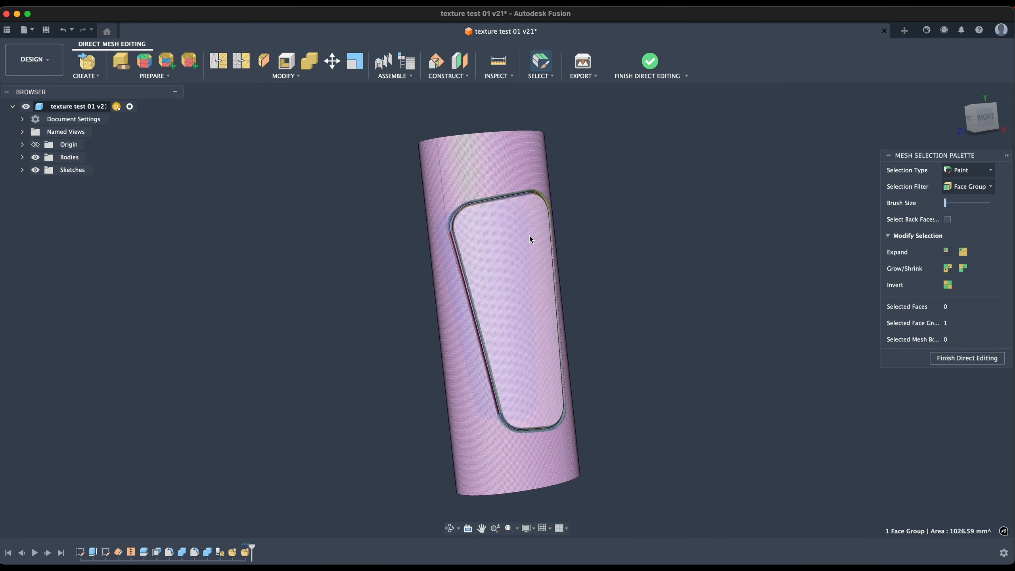
{"action": "left_click", "coordinate": [537, 234]}
{"action": "middle_click_drag", "start_coordinate": [537, 234], "coordinate": [594, 260], "text": "shift"}
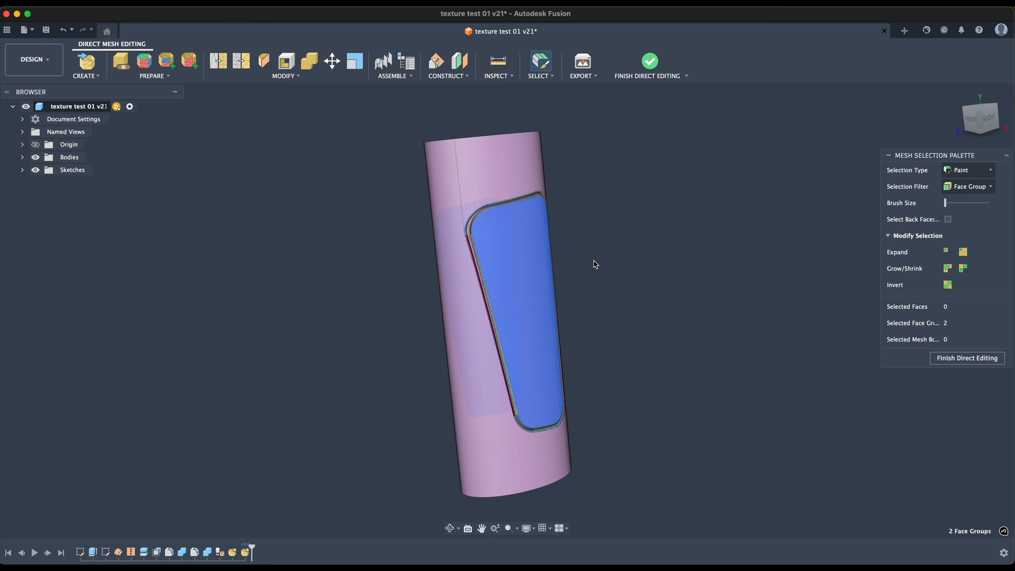
{"action": "middle_click_drag", "start_coordinate": [521, 265], "coordinate": [920, 368], "text": "shift"}
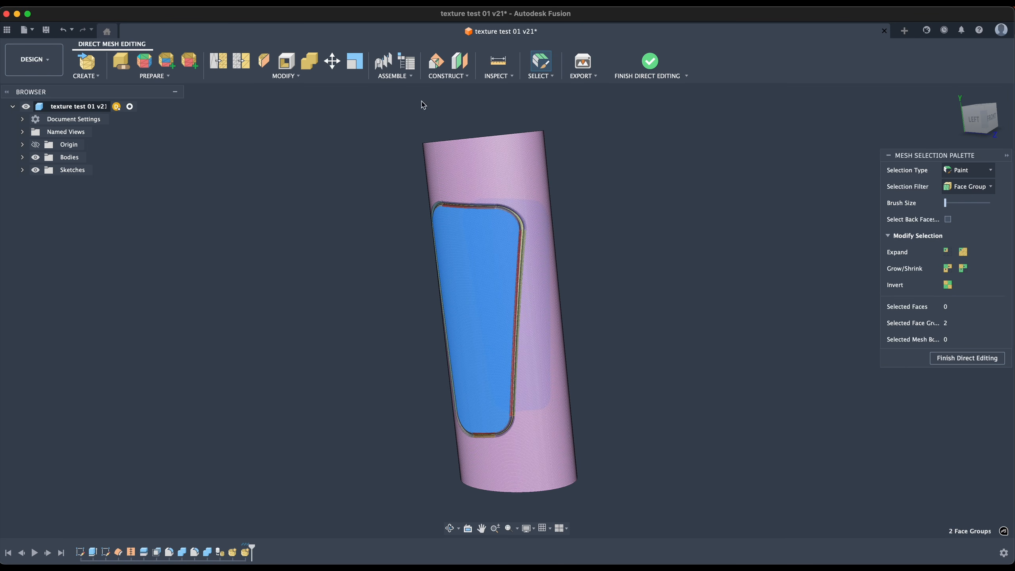
Step: Pin the Texture Extrude and Mesh Align commands to the toolbar
{"action": "left_click", "coordinate": [285, 76]}
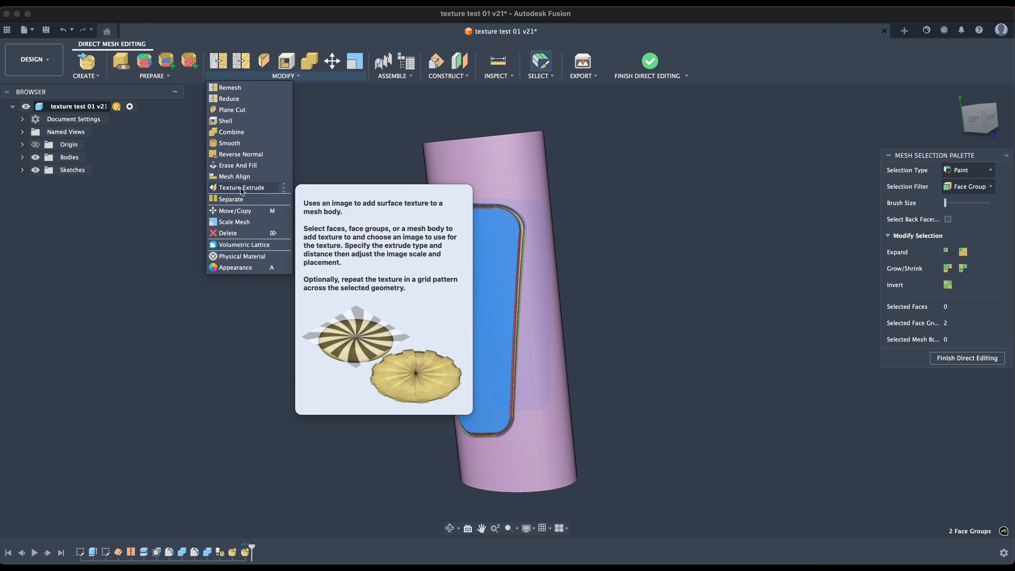
{"action": "left_click", "coordinate": [284, 189]}
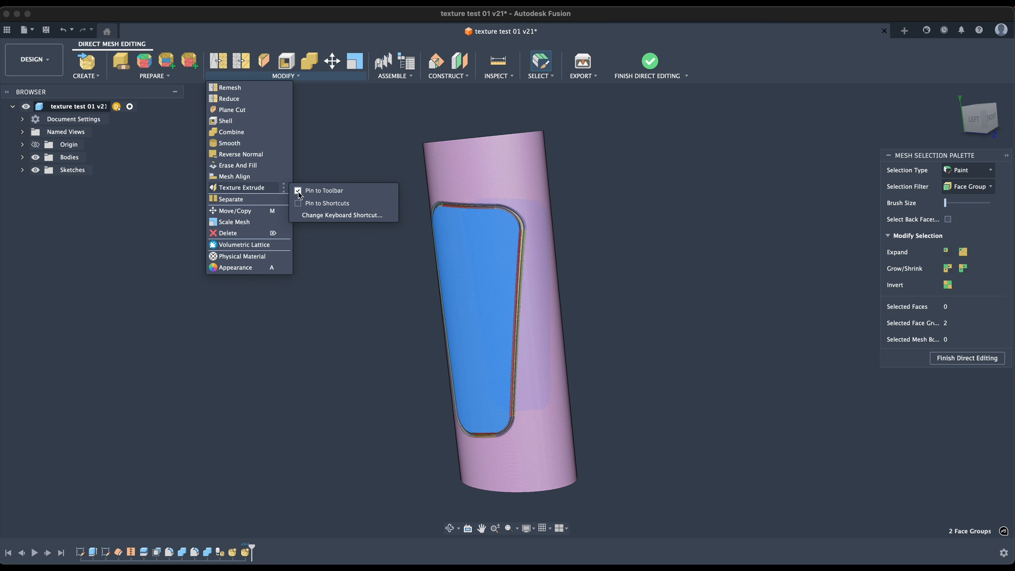
{"action": "left_click", "coordinate": [298, 191]}
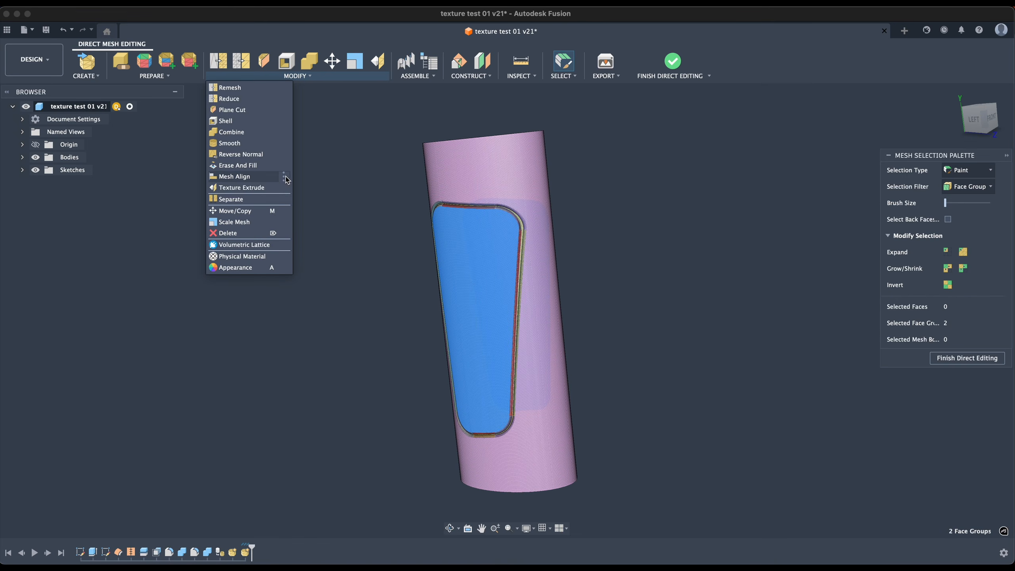
{"action": "mouse_move", "coordinate": [287, 181]}
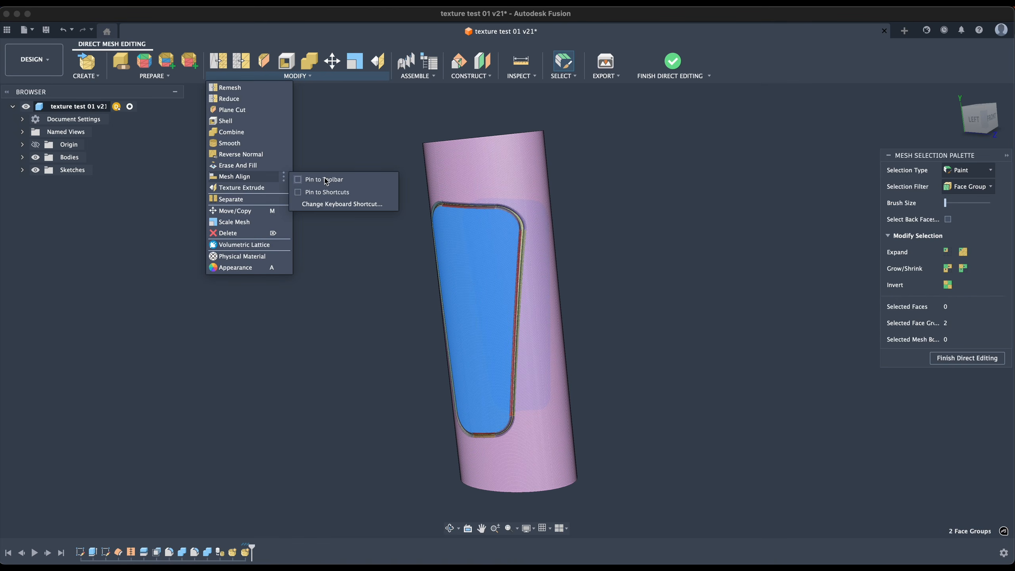
{"action": "left_click", "coordinate": [242, 188]}
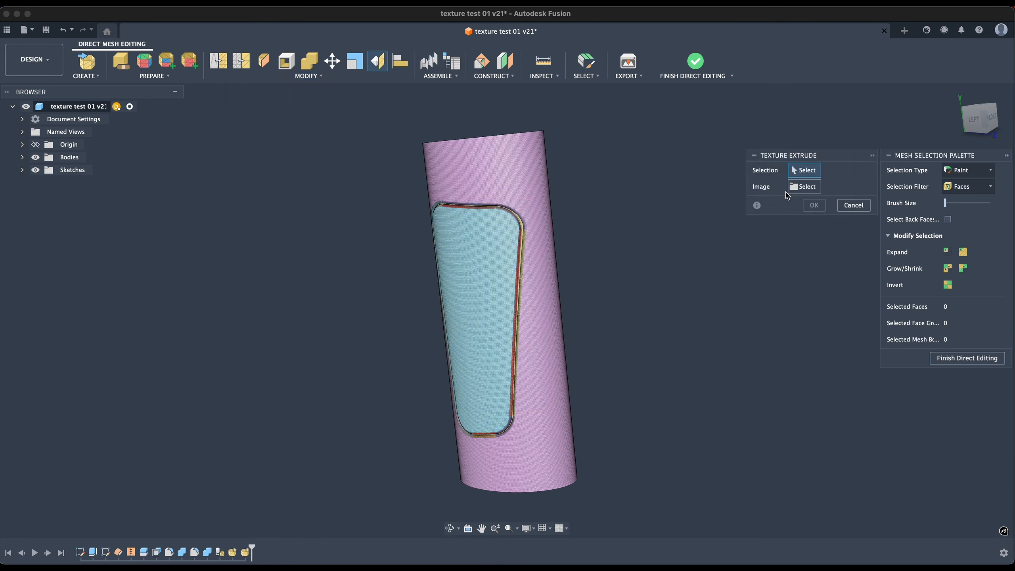
{"action": "left_click", "coordinate": [485, 247]}
{"action": "middle_click_drag", "start_coordinate": [644, 212], "coordinate": [678, 184], "text": "shift"}
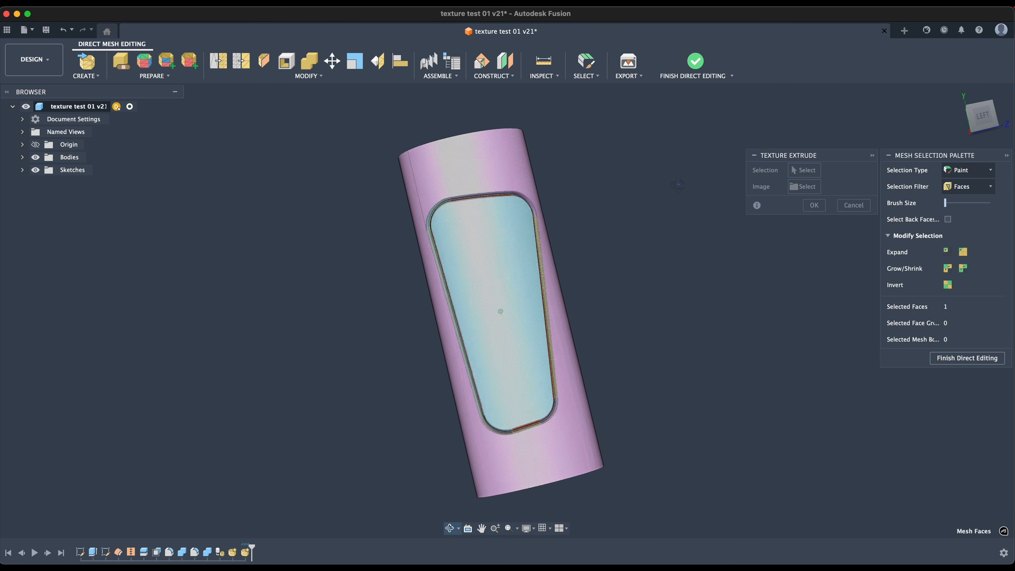
{"action": "left_click", "coordinate": [853, 205]}
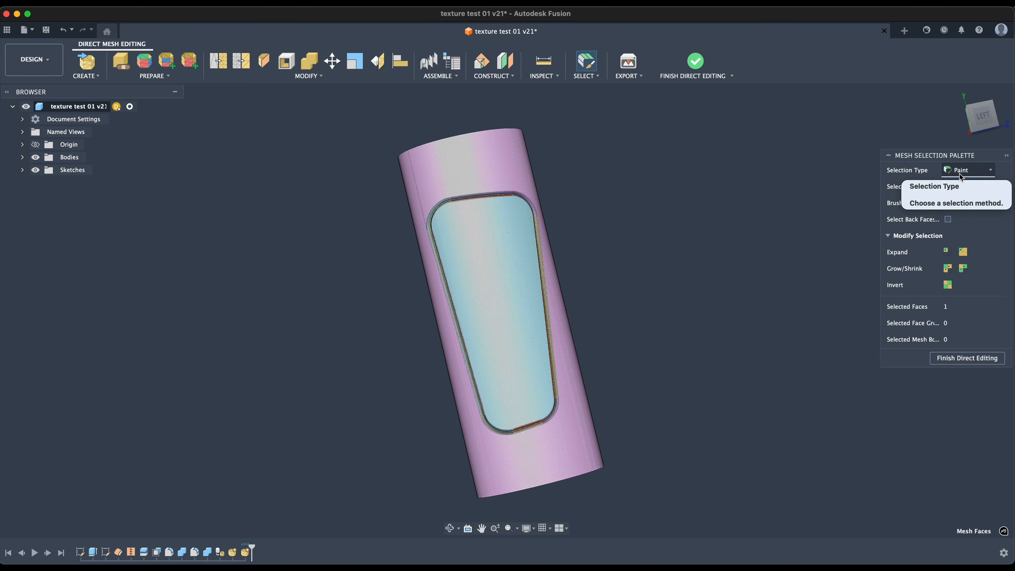
Step: Set the selection filter to Face Group and select the panel face groups on both opposite sides of the grip
{"action": "left_click", "coordinate": [990, 187]}
{"action": "left_click", "coordinate": [991, 188]}
{"action": "left_click", "coordinate": [992, 188]}
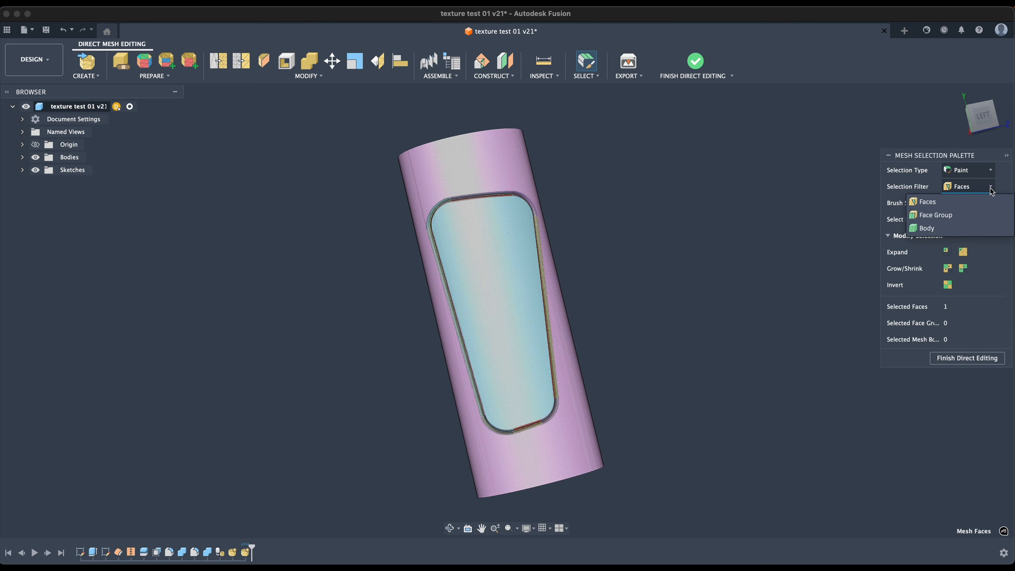
{"action": "left_click", "coordinate": [931, 215]}
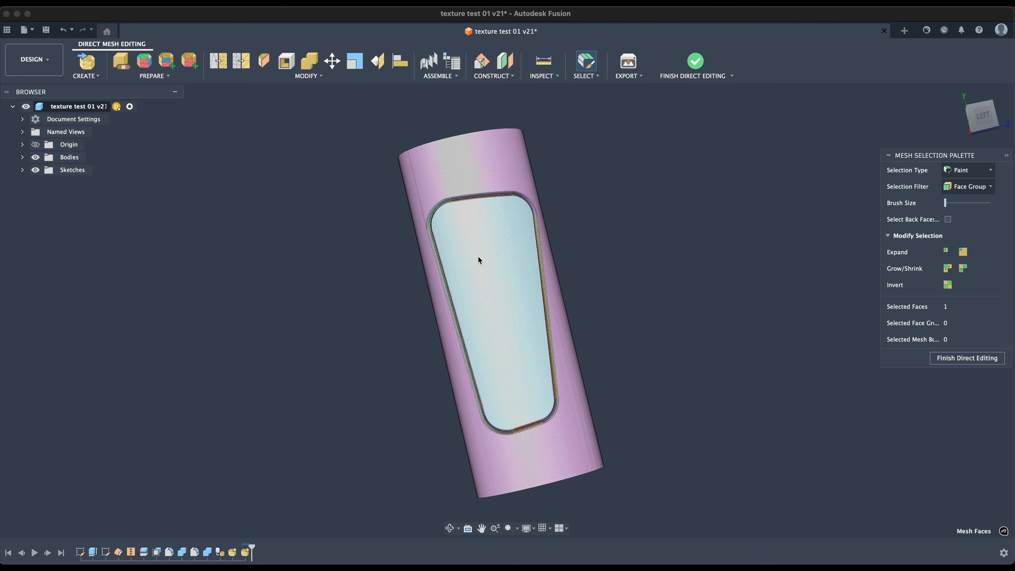
{"action": "left_click", "coordinate": [487, 249]}
{"action": "middle_click_drag", "start_coordinate": [488, 248], "coordinate": [594, 204], "text": "shift"}
{"action": "left_click", "coordinate": [507, 240]}
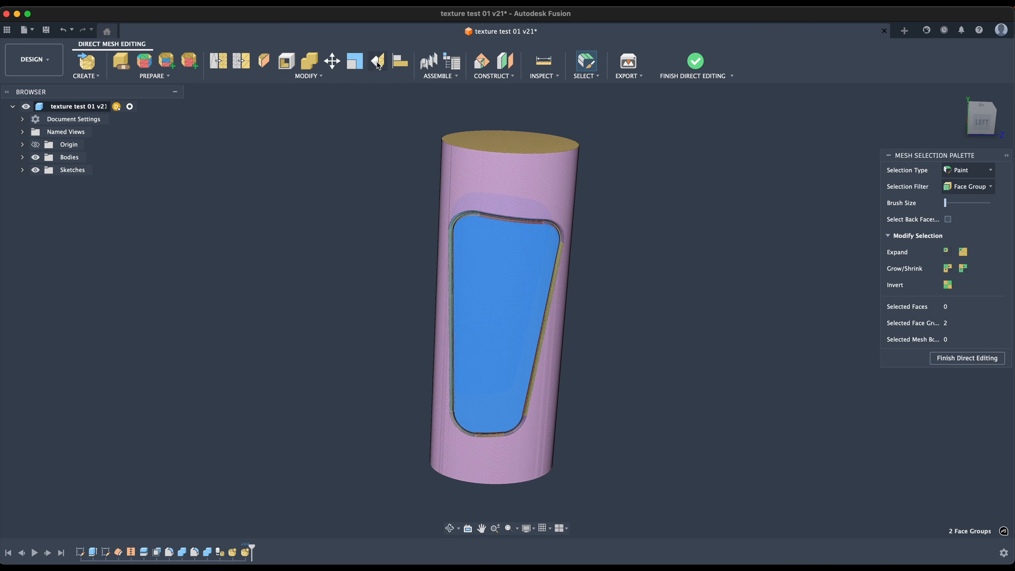
Step: Start a Texture Extrude on the selected panels using the image dots n lines _1.jpg from the computer
{"action": "left_click", "coordinate": [315, 79]}
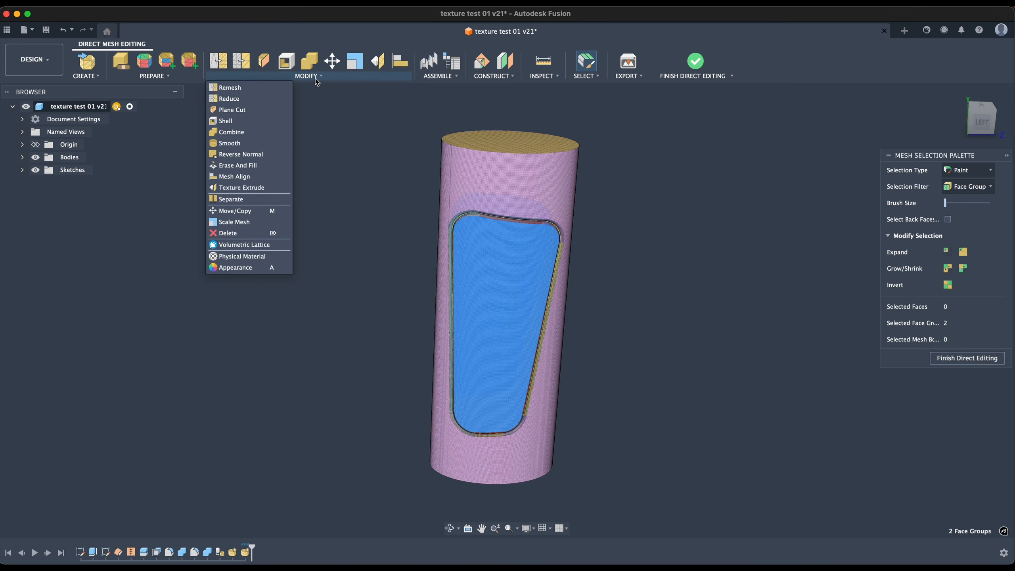
{"action": "left_click", "coordinate": [238, 190]}
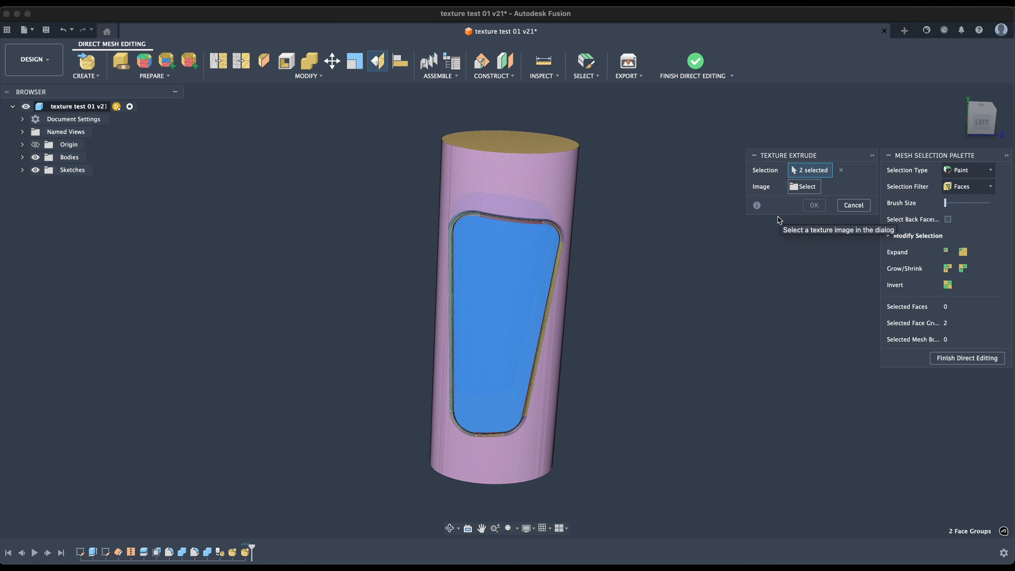
{"action": "left_click", "coordinate": [800, 187]}
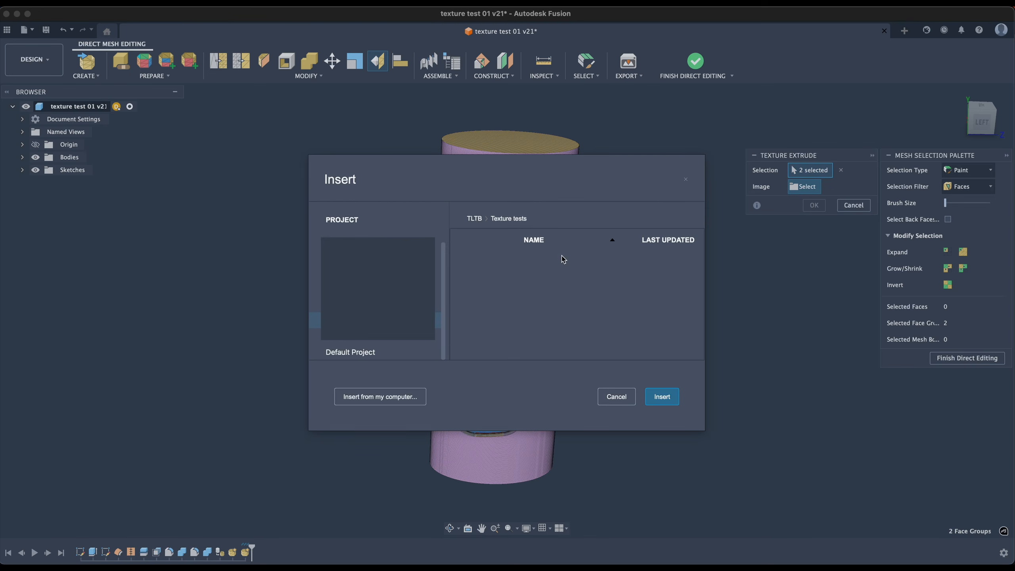
{"action": "left_click", "coordinate": [384, 396]}
{"action": "left_click", "coordinate": [410, 177]}
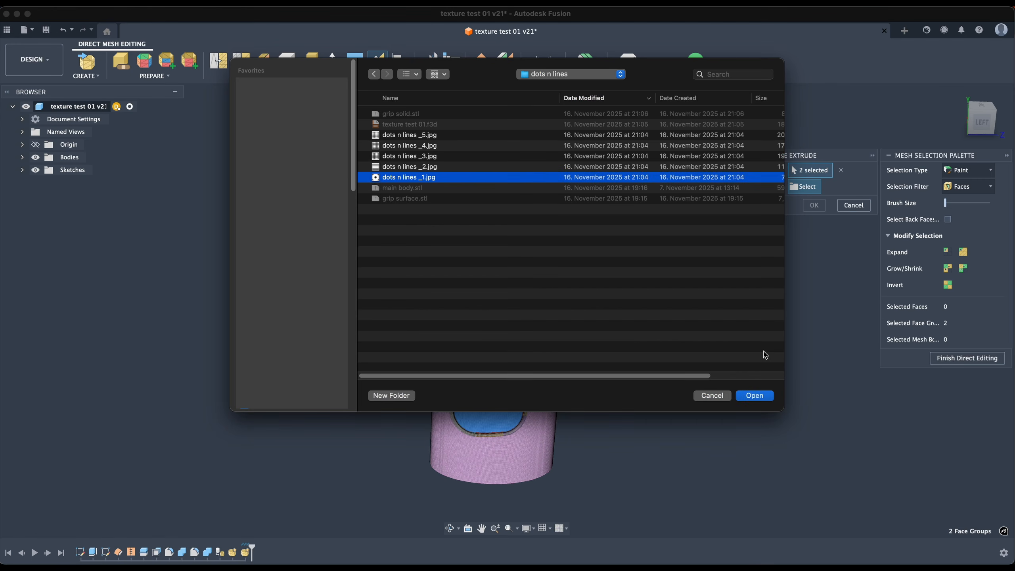
{"action": "left_click", "coordinate": [754, 396]}
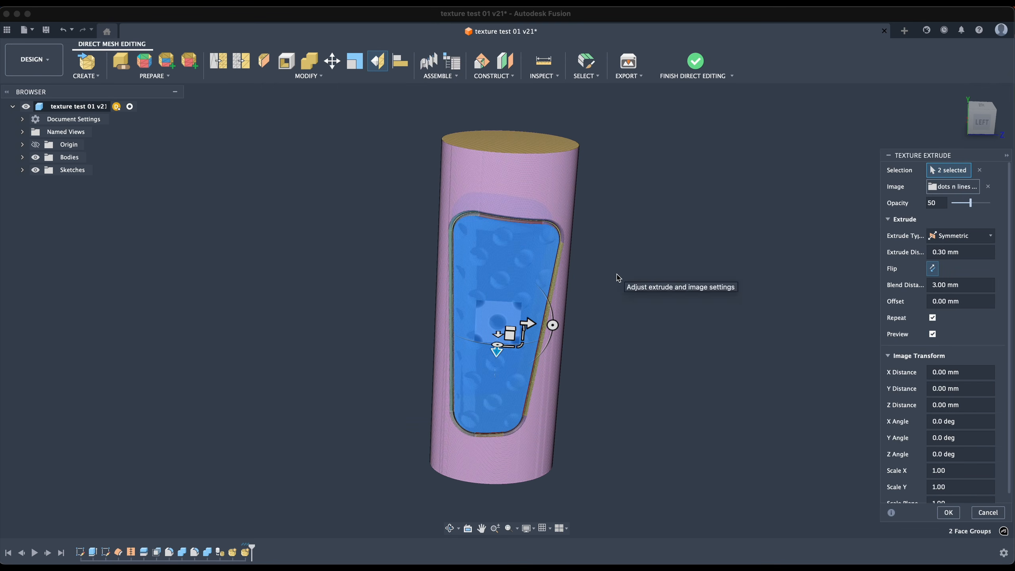
Step: Rotate the texture image -10° about Z, scale it down uniformly to about 0.38, and apply the symmetric Texture Extrude
{"action": "scroll", "coordinate": [595, 292], "scroll_direction": "up", "scroll_amount": 2}
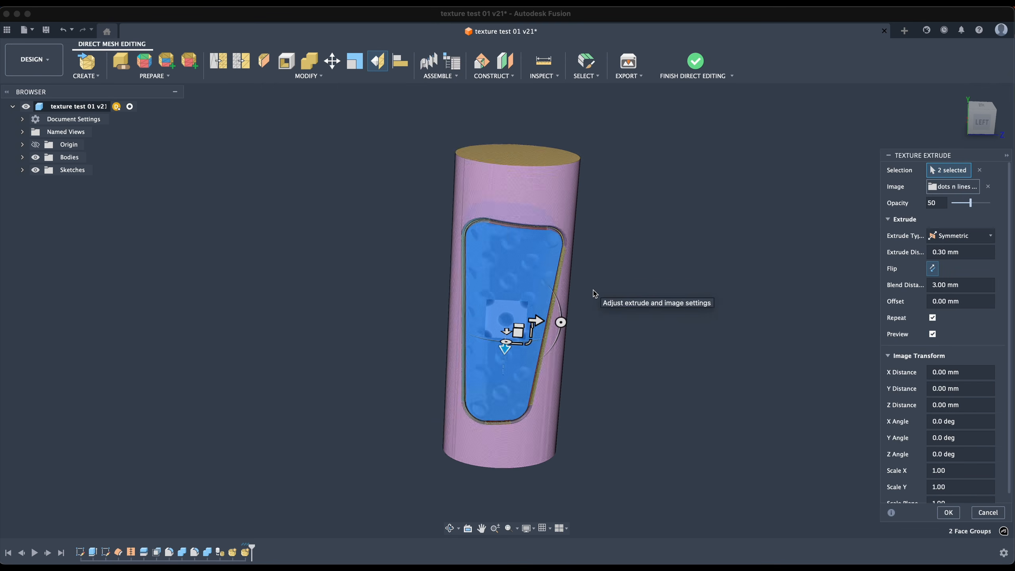
{"action": "scroll", "coordinate": [595, 293], "scroll_direction": "up", "scroll_amount": 4}
{"action": "middle_click_drag", "start_coordinate": [594, 293], "coordinate": [689, 347], "text": "shift"}
{"action": "scroll", "coordinate": [664, 338], "scroll_direction": "down", "scroll_amount": 5}
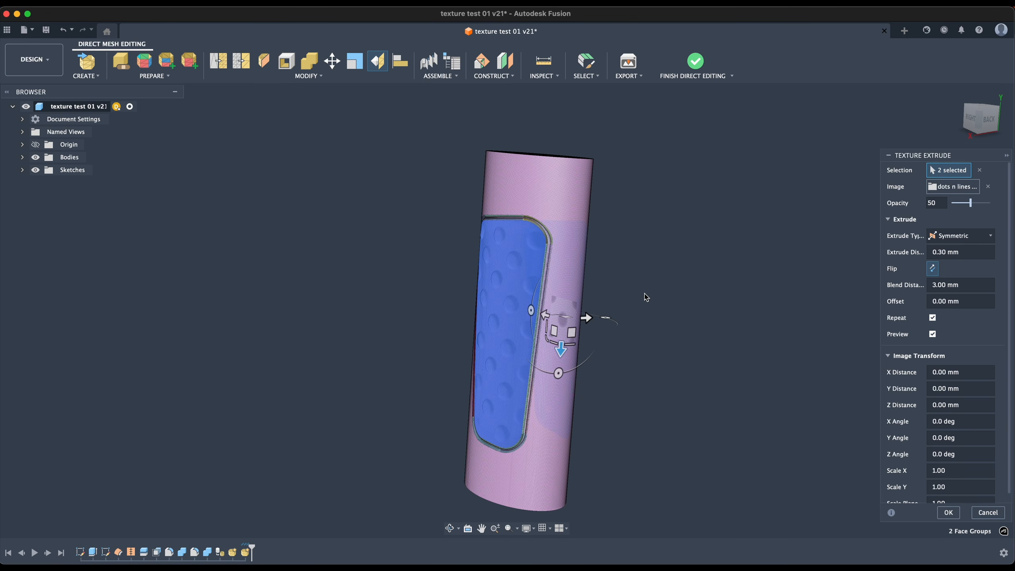
{"action": "middle_click_drag", "start_coordinate": [630, 236], "coordinate": [743, 245], "text": "shift"}
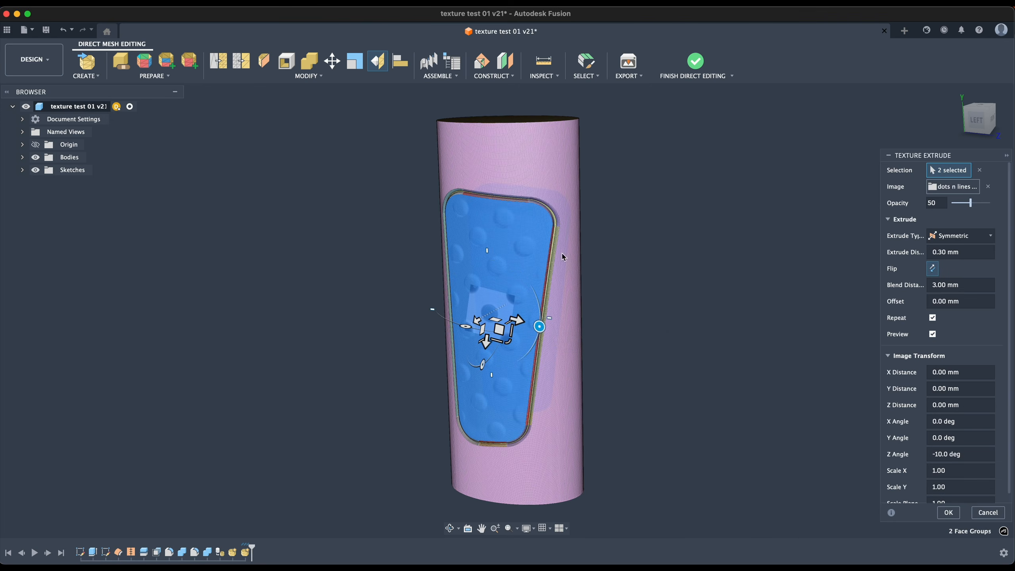
{"action": "scroll", "coordinate": [519, 326], "scroll_direction": "up", "scroll_amount": 5}
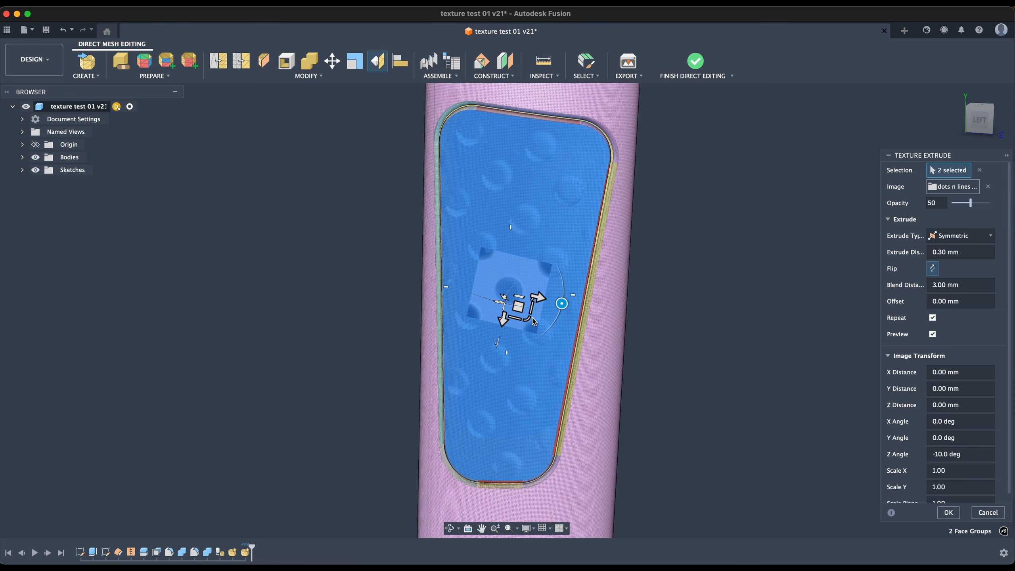
{"action": "left_click_drag", "start_coordinate": [524, 310], "coordinate": [522, 308]}
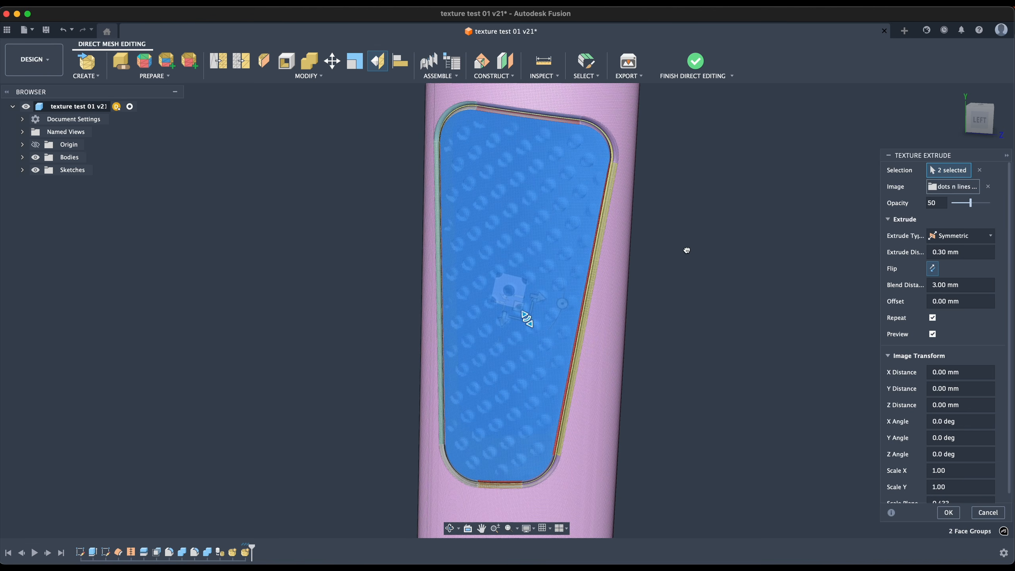
{"action": "left_click_drag", "start_coordinate": [669, 261], "coordinate": [665, 261]}
{"action": "scroll", "coordinate": [665, 261], "scroll_direction": "down", "scroll_amount": 1}
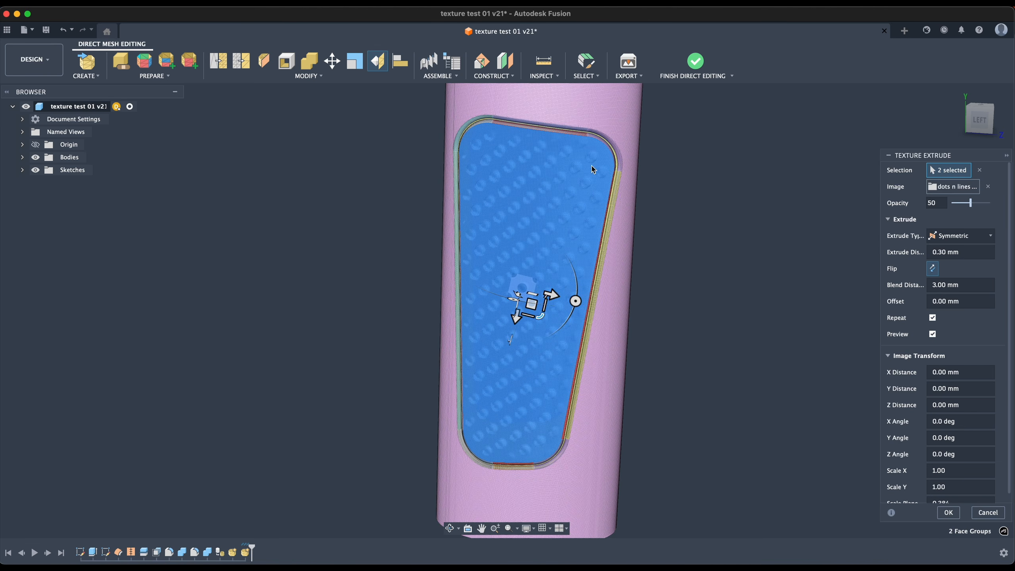
{"action": "scroll", "coordinate": [671, 256], "scroll_direction": "down", "scroll_amount": 3}
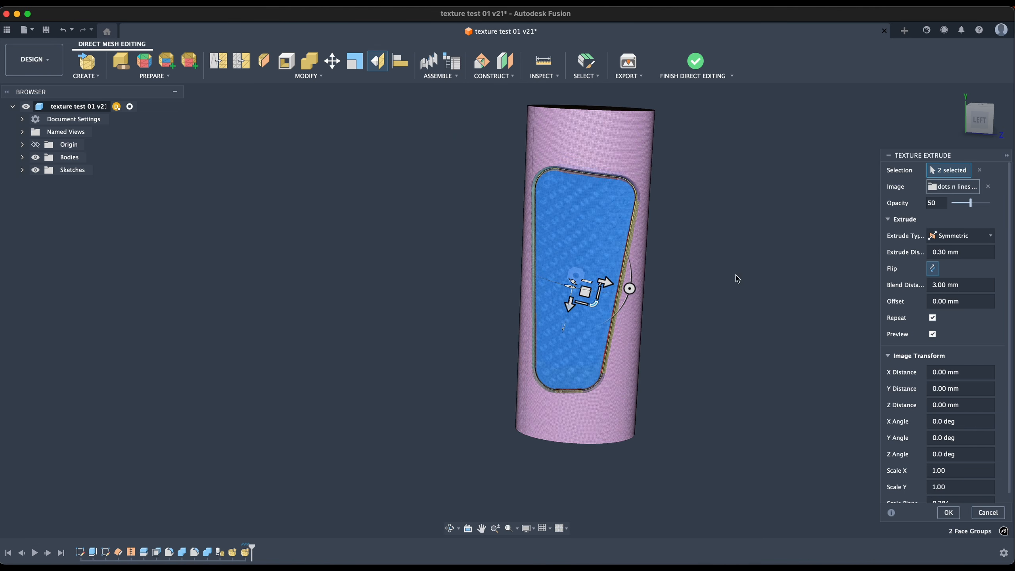
{"action": "key", "text": "Return"}
Step: Check the dotted texture on the panel and finish direct editing of the mesh
{"action": "middle_click_drag", "start_coordinate": [735, 303], "coordinate": [641, 326], "text": "shift"}
{"action": "scroll", "coordinate": [586, 251], "scroll_direction": "up", "scroll_amount": 4}
{"action": "scroll", "coordinate": [676, 309], "scroll_direction": "up", "scroll_amount": 1}
{"action": "scroll", "coordinate": [643, 333], "scroll_direction": "down", "scroll_amount": 3}
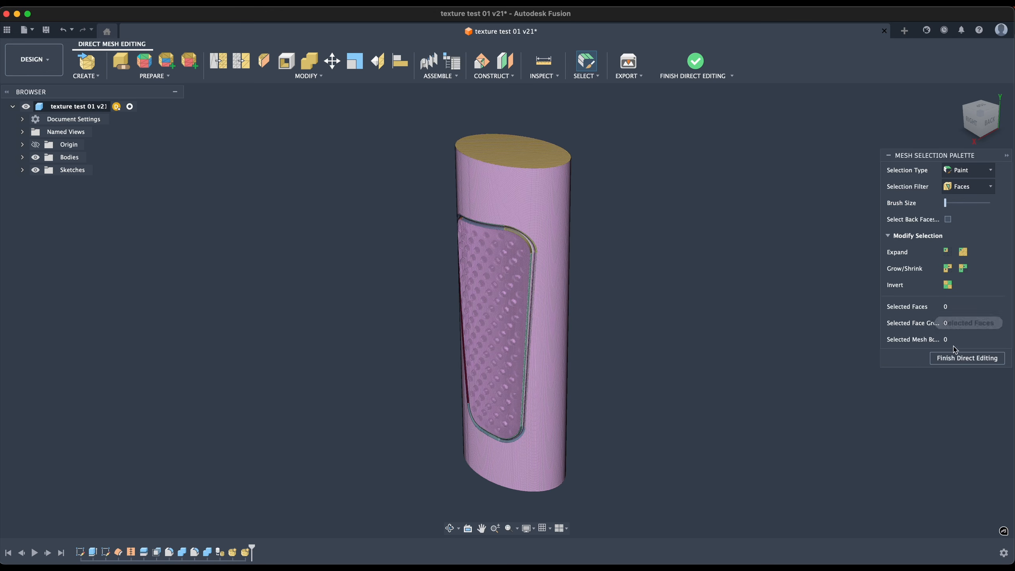
{"action": "left_click", "coordinate": [967, 358]}
Step: Start a Direct Edit of the textured mesh Body5_Edited (1)
{"action": "left_click", "coordinate": [306, 79]}
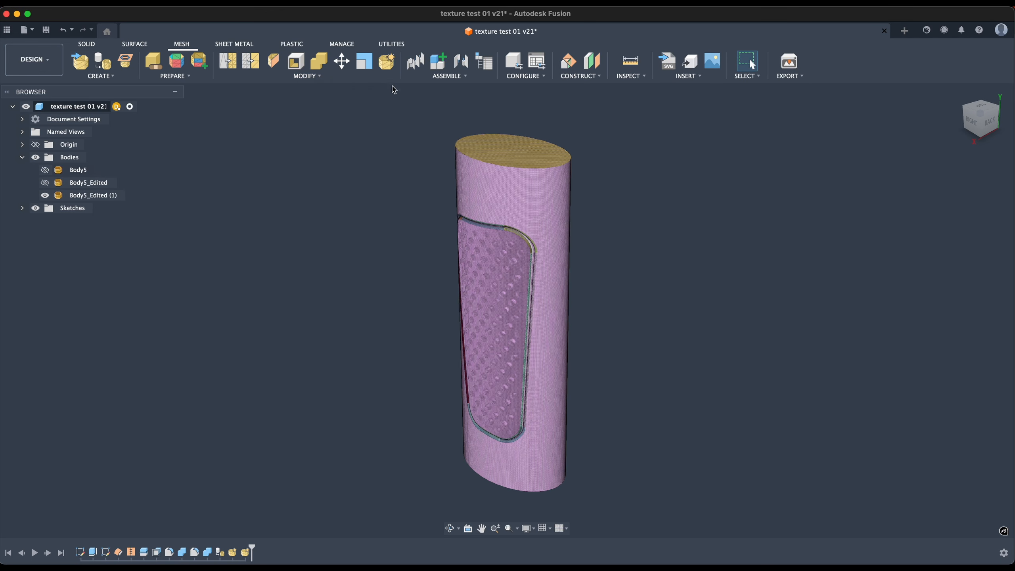
{"action": "left_click", "coordinate": [306, 76]}
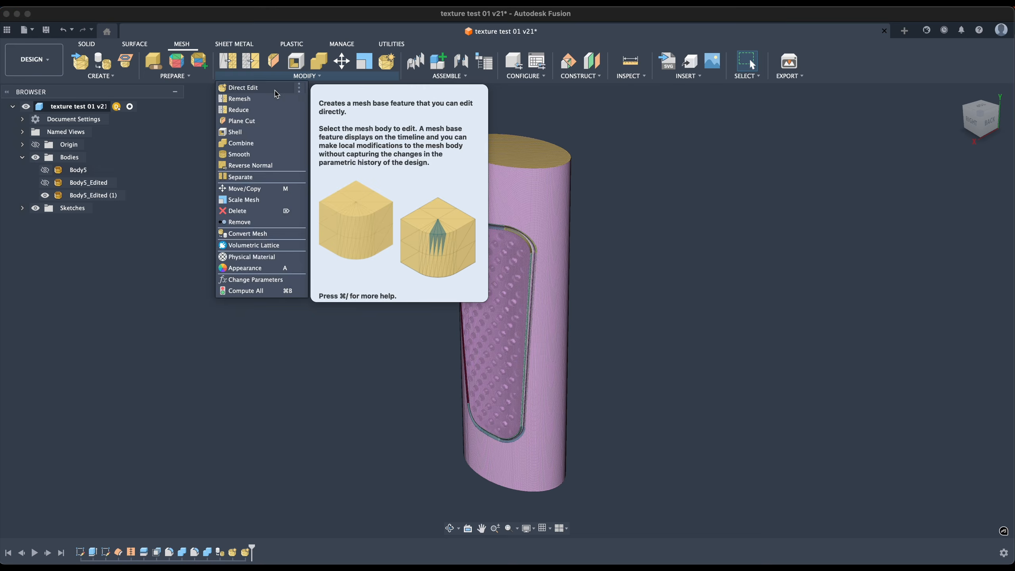
{"action": "left_click", "coordinate": [278, 92]}
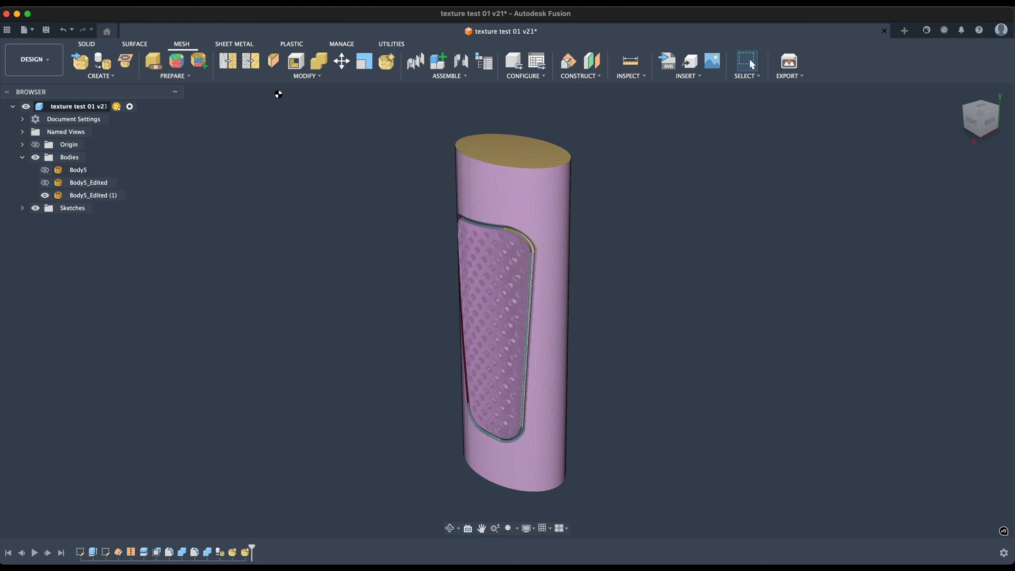
{"action": "left_click", "coordinate": [513, 179]}
{"action": "left_click", "coordinate": [944, 191]}
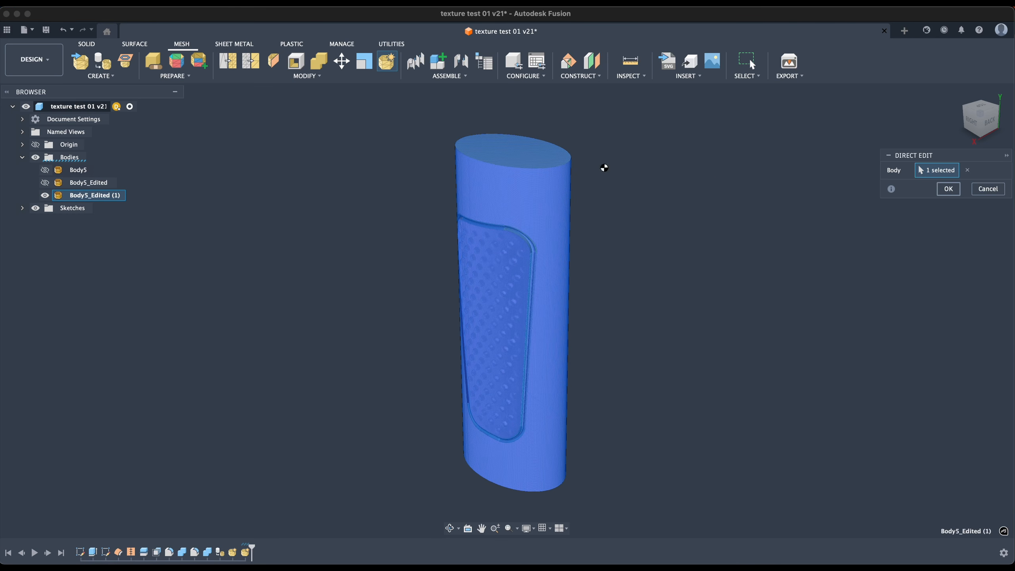
Step: Examine the dotted texture and its borders on both opposite panels of the grip
{"action": "left_click", "coordinate": [311, 76]}
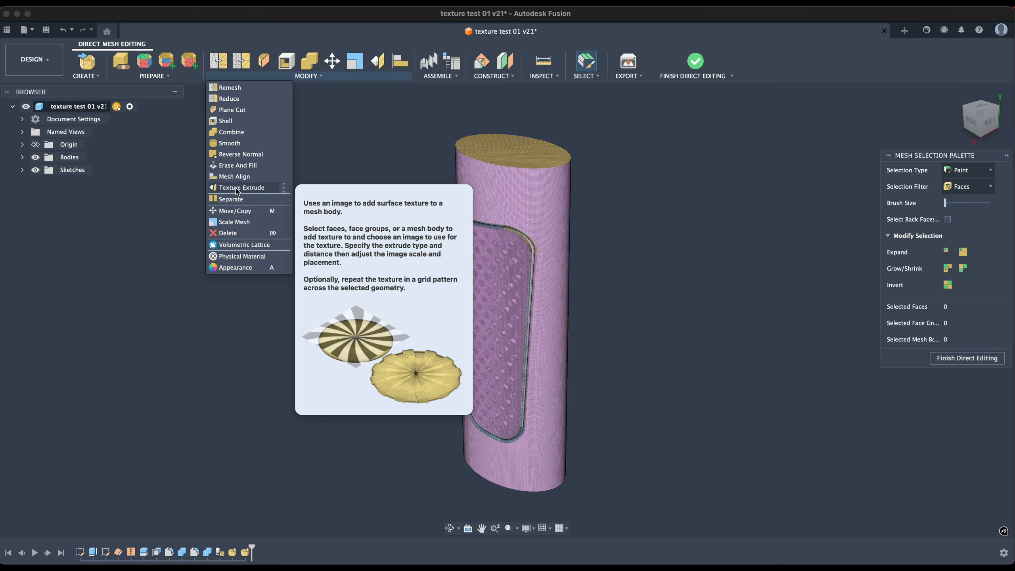
{"action": "left_click", "coordinate": [401, 155]}
{"action": "middle_click_drag", "start_coordinate": [420, 221], "coordinate": [368, 176], "text": "shift"}
{"action": "scroll", "coordinate": [566, 222], "scroll_direction": "up", "scroll_amount": 5}
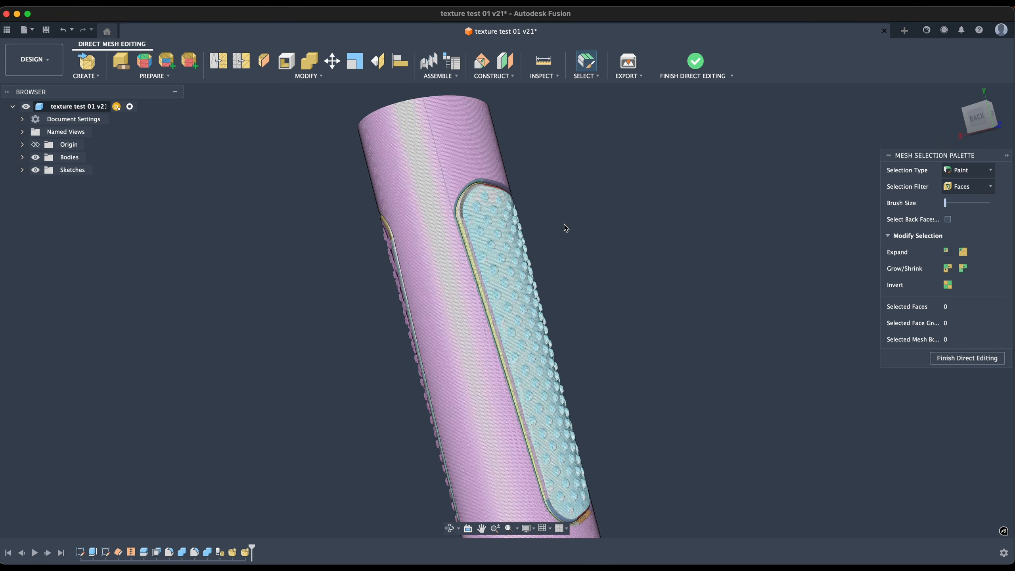
{"action": "middle_click_drag", "start_coordinate": [606, 228], "coordinate": [541, 260], "text": "shift"}
{"action": "scroll", "coordinate": [541, 260], "scroll_direction": "down", "scroll_amount": 5}
{"action": "middle_click_drag", "start_coordinate": [628, 226], "coordinate": [502, 228], "text": "shift"}
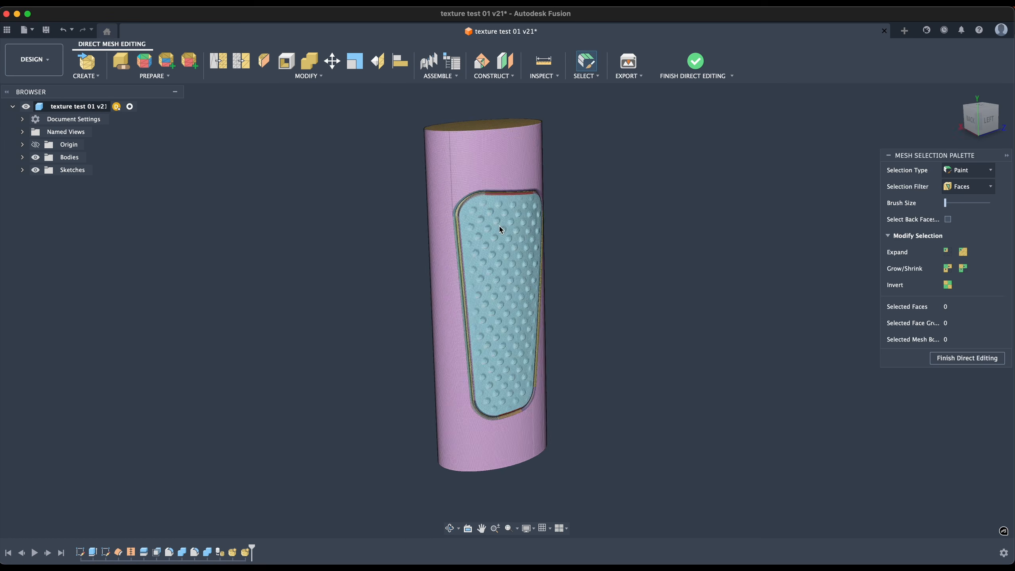
{"action": "scroll", "coordinate": [503, 216], "scroll_direction": "up", "scroll_amount": 6}
{"action": "middle_click_drag", "start_coordinate": [679, 228], "coordinate": [657, 231], "text": "shift"}
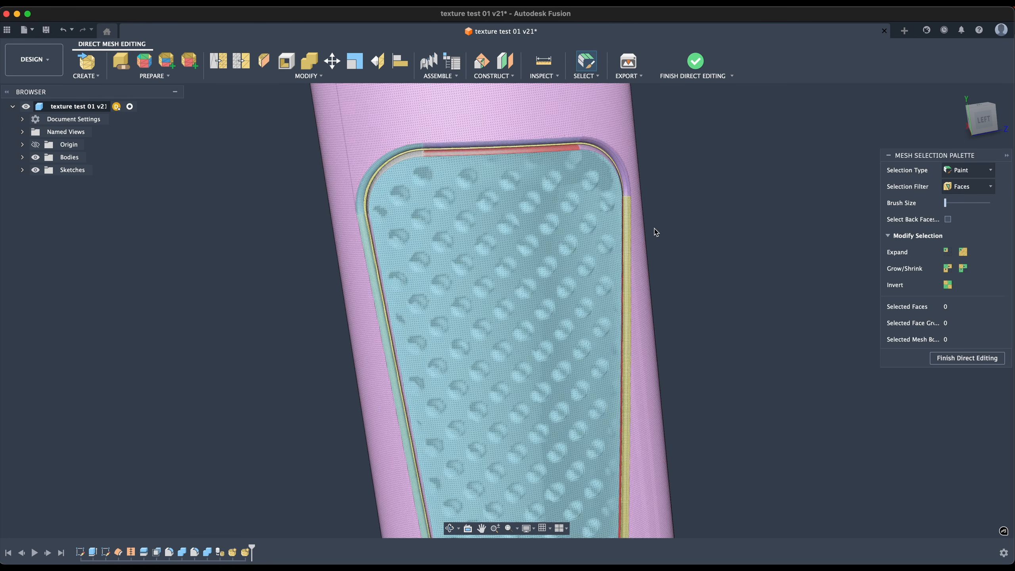
{"action": "scroll", "coordinate": [652, 232], "scroll_direction": "down", "scroll_amount": 6}
{"action": "middle_click_drag", "start_coordinate": [745, 277], "coordinate": [707, 248]}
{"action": "scroll", "coordinate": [669, 265], "scroll_direction": "down", "scroll_amount": 2}
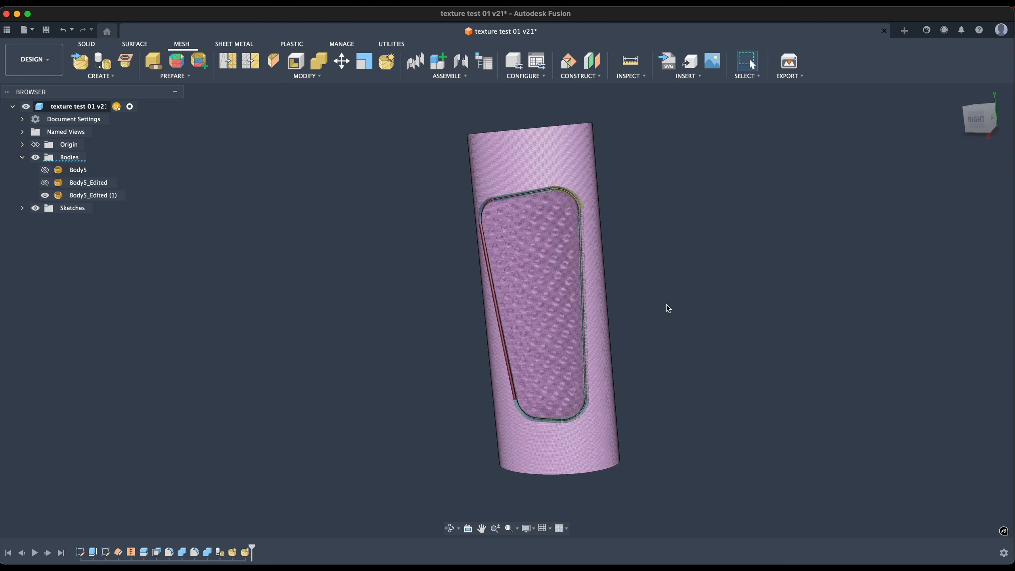
{"action": "middle_click_drag", "start_coordinate": [668, 305], "coordinate": [740, 275], "text": "shift"}
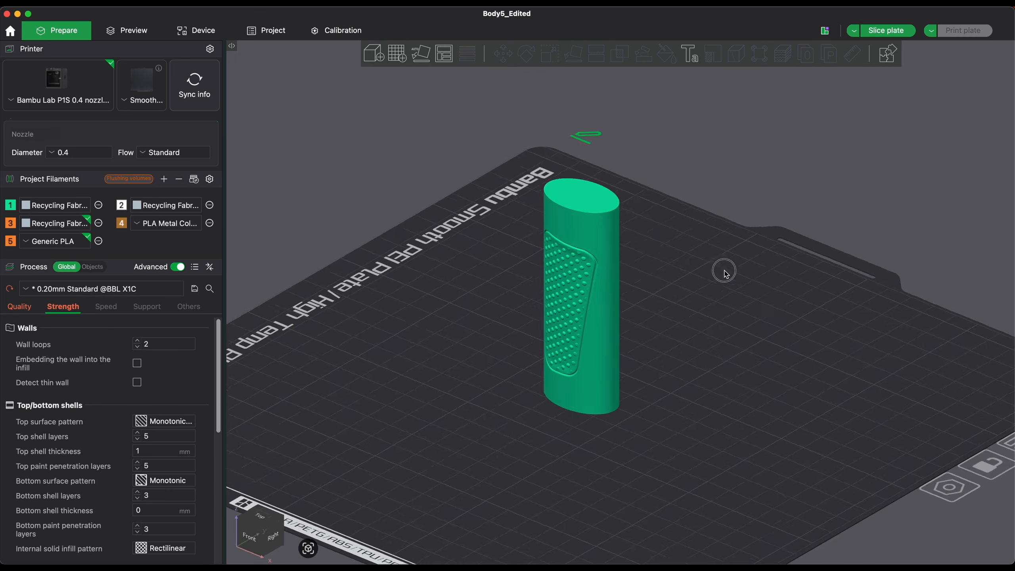
Step: Switch to Bambu Studio, check the seam position setting, and preview where the seam runs on the sliced grip
{"action": "left_click_drag", "start_coordinate": [724, 272], "coordinate": [743, 268]}
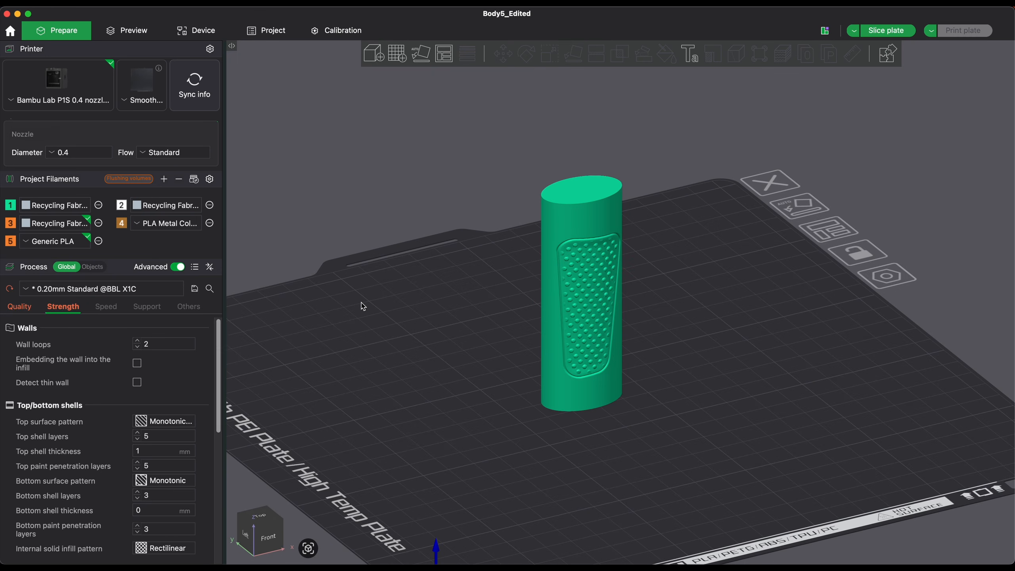
{"action": "left_click", "coordinate": [18, 309]}
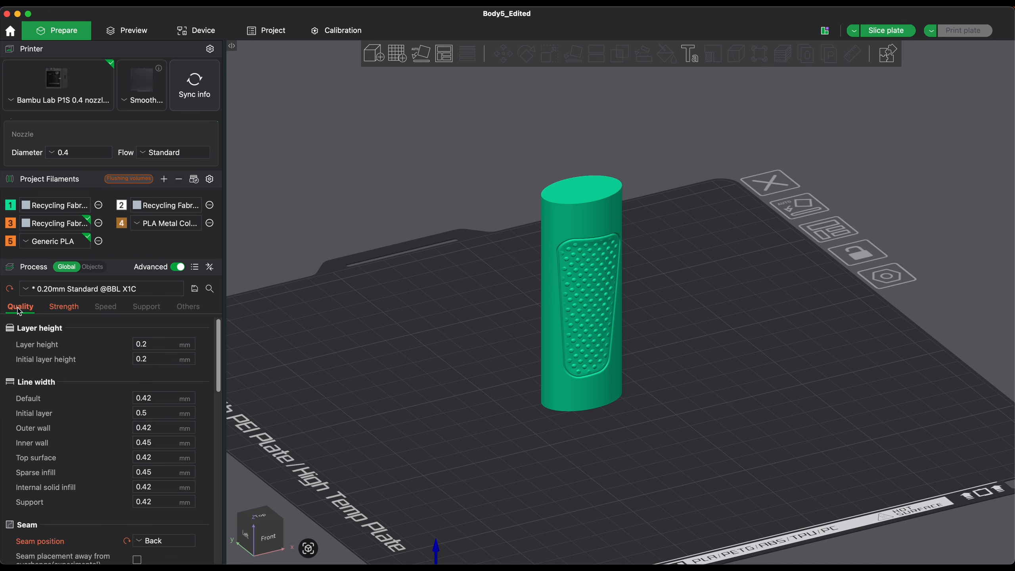
{"action": "scroll", "coordinate": [92, 470], "scroll_direction": "down", "scroll_amount": 3}
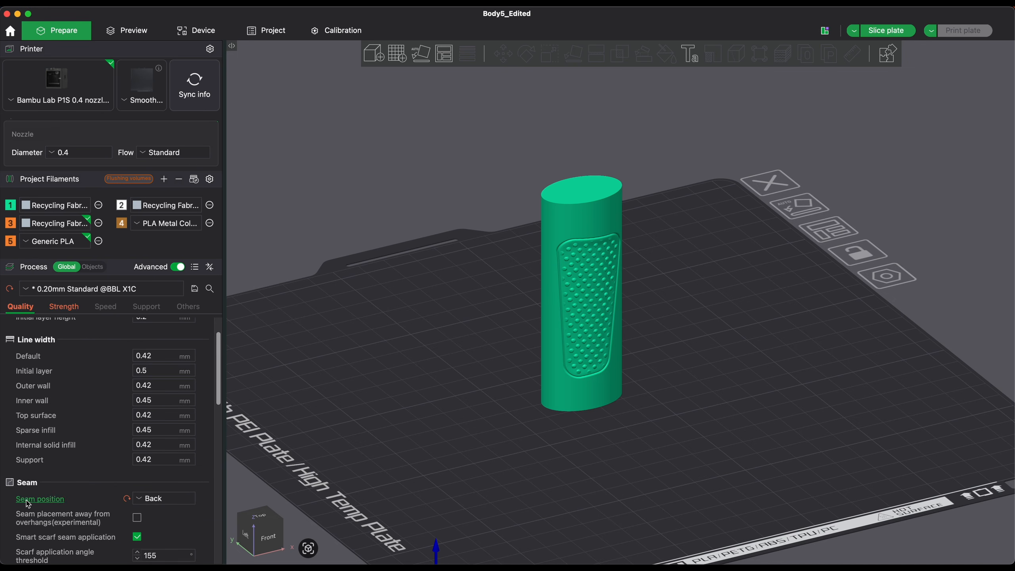
{"action": "left_click", "coordinate": [133, 35]}
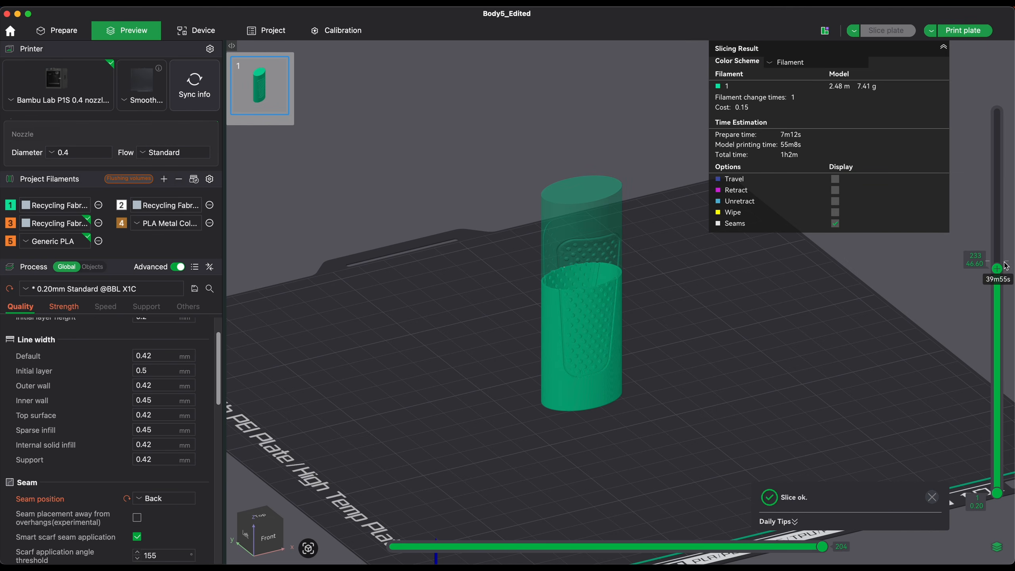
{"action": "left_click_drag", "start_coordinate": [709, 317], "coordinate": [634, 310]}
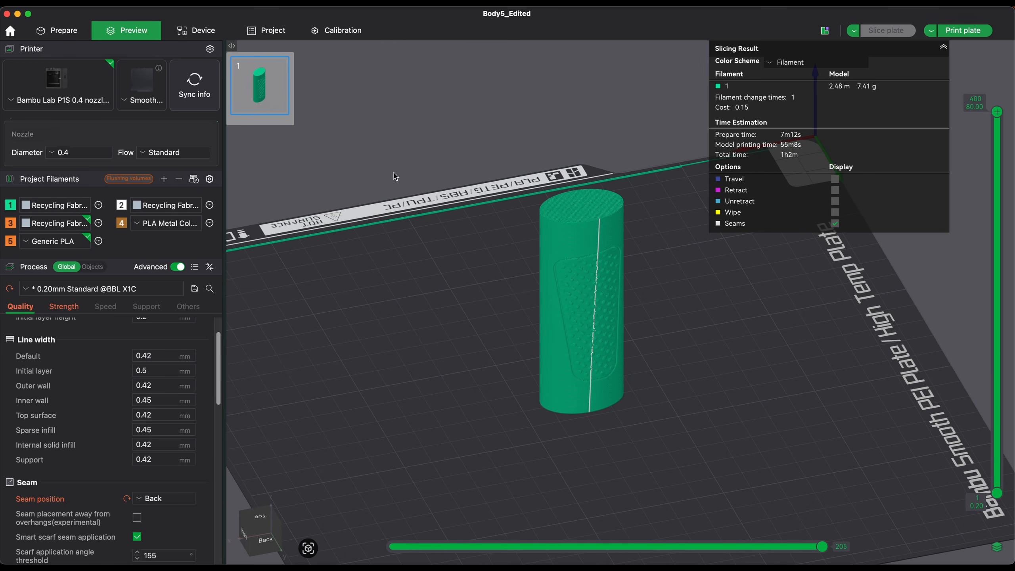
Step: Rotate the grip about its vertical axis on the build plate so an untextured narrow side faces the back
{"action": "left_click", "coordinate": [58, 30]}
{"action": "left_click", "coordinate": [579, 218]}
{"action": "left_click", "coordinate": [507, 55]}
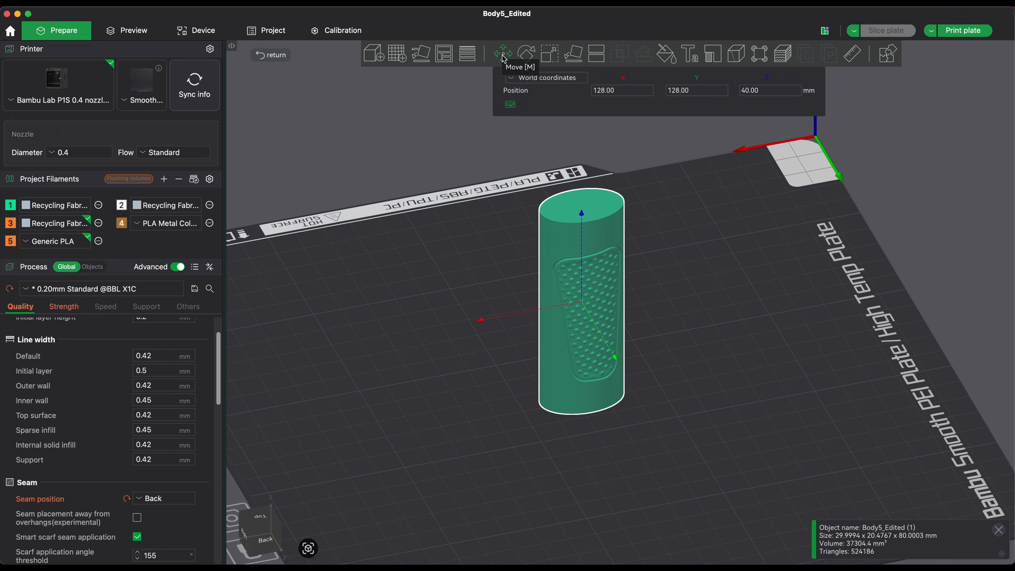
{"action": "left_click", "coordinate": [526, 53]}
{"action": "left_click_drag", "start_coordinate": [481, 318], "coordinate": [604, 348]}
{"action": "left_click", "coordinate": [458, 212]}
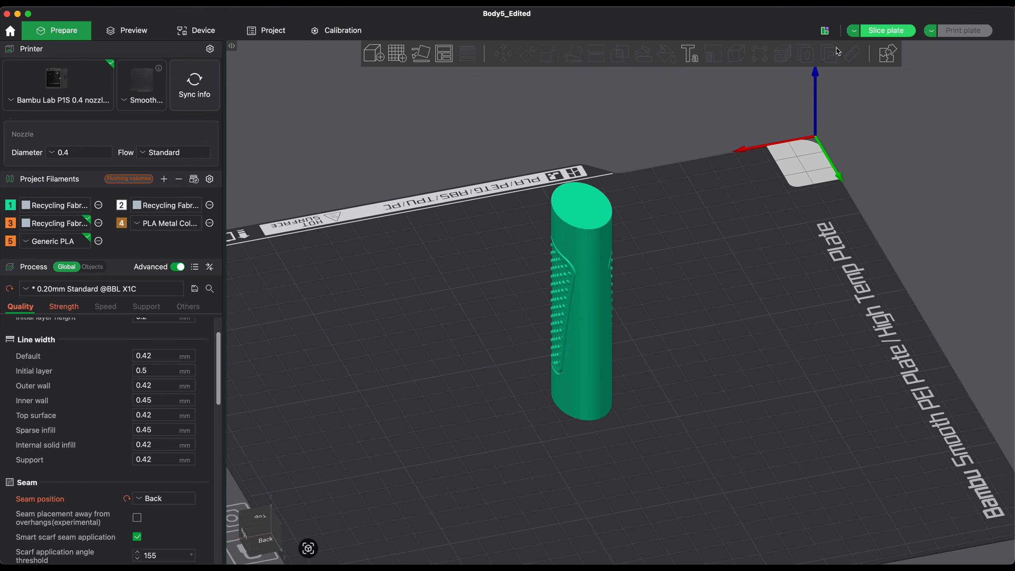
Step: Slice the plate with the rotated grip and inspect the textured panel in the preview
{"action": "left_click", "coordinate": [899, 30]}
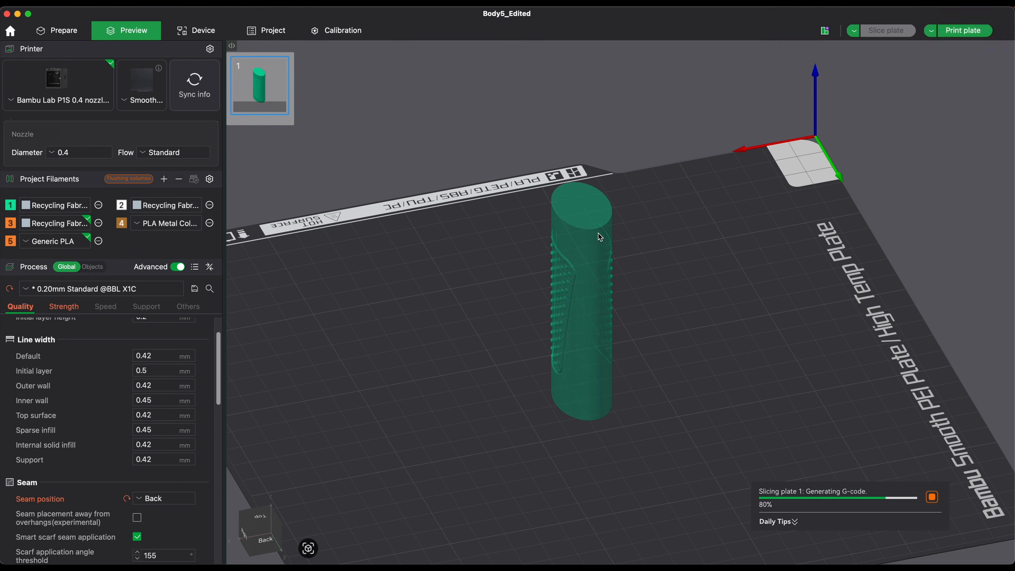
{"action": "mouse_move", "coordinate": [528, 364]}
{"action": "left_mouse_down"}
{"action": "mouse_move", "coordinate": [497, 353]}
{"action": "mouse_move", "coordinate": [535, 357]}
{"action": "left_mouse_up"}
{"action": "scroll", "coordinate": [623, 303], "scroll_direction": "up", "scroll_amount": 5}
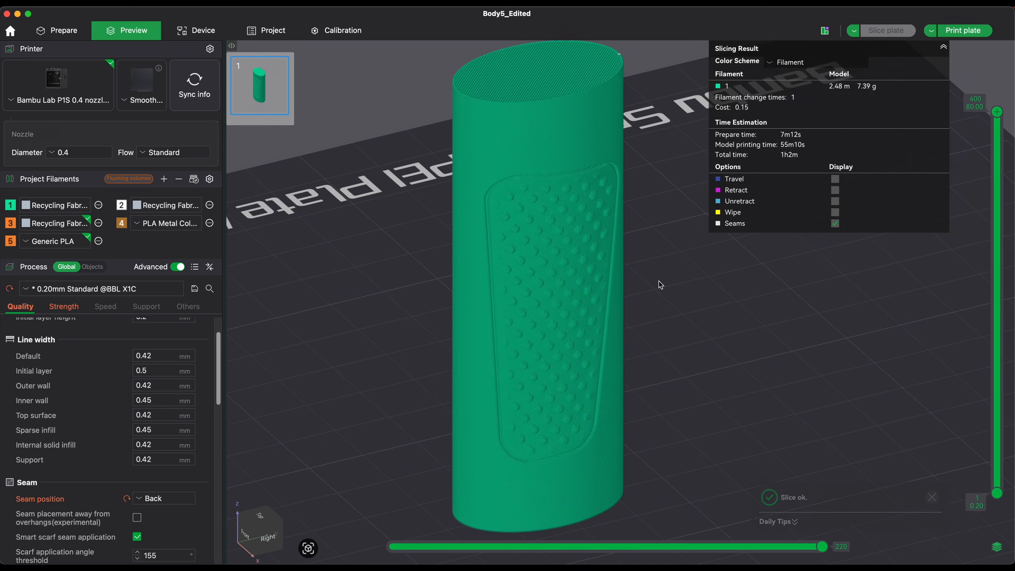
Step: Examine the sliced grip's textured panel from a wider angle in the preview
{"action": "left_click_drag", "start_coordinate": [671, 316], "coordinate": [684, 311]}
{"action": "right_click_drag", "start_coordinate": [703, 304], "coordinate": [683, 311]}
{"action": "scroll", "coordinate": [684, 314], "scroll_direction": "down", "scroll_amount": 5}
{"action": "mouse_move", "coordinate": [671, 326]}
{"action": "left_mouse_down"}
{"action": "mouse_move", "coordinate": [635, 334]}
{"action": "mouse_move", "coordinate": [655, 334]}
{"action": "left_mouse_up"}
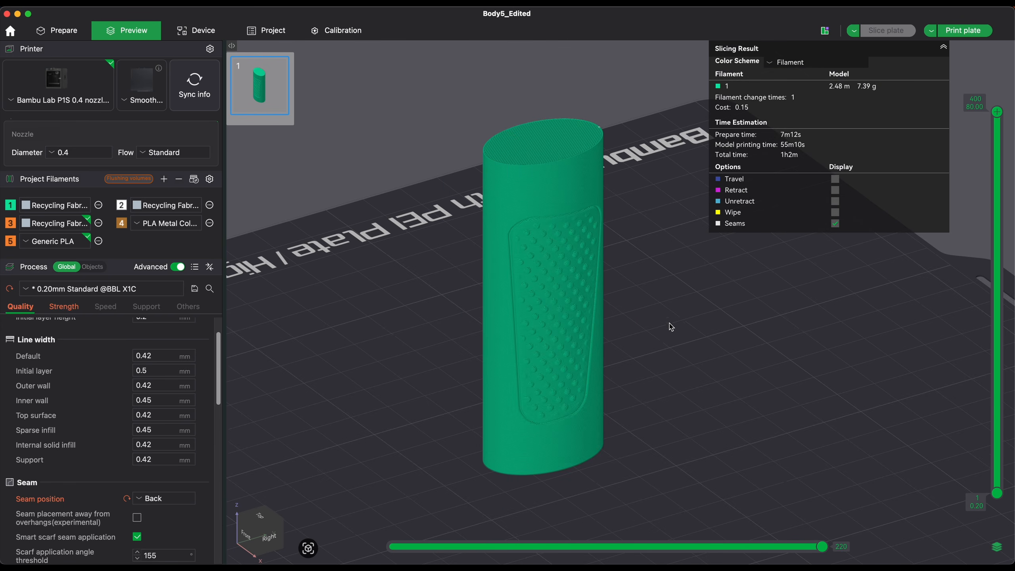
Step: Return to the plate preparation view, select the grip and view the filament choices available for it
{"action": "left_click", "coordinate": [60, 30]}
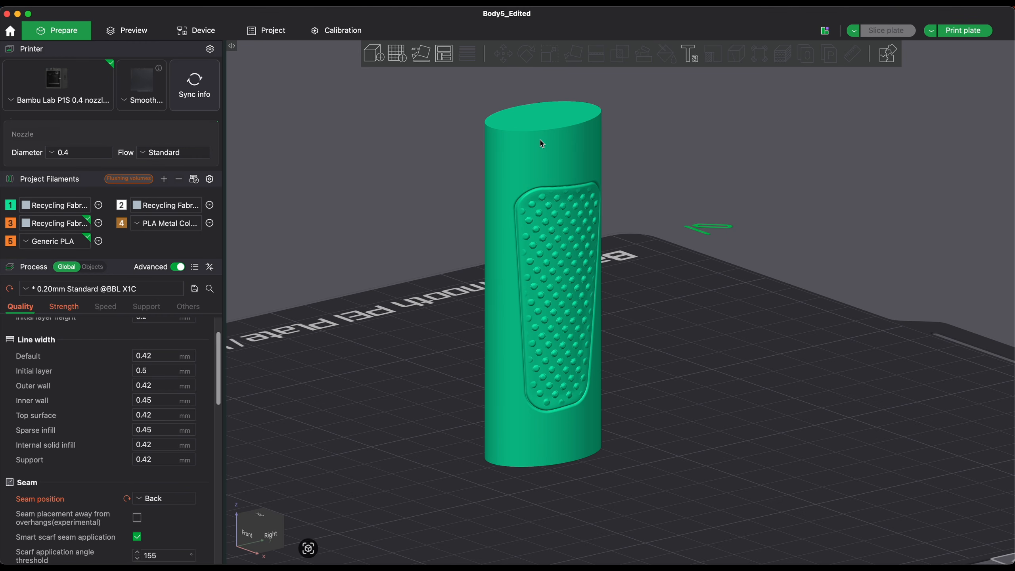
{"action": "left_click", "coordinate": [518, 159]}
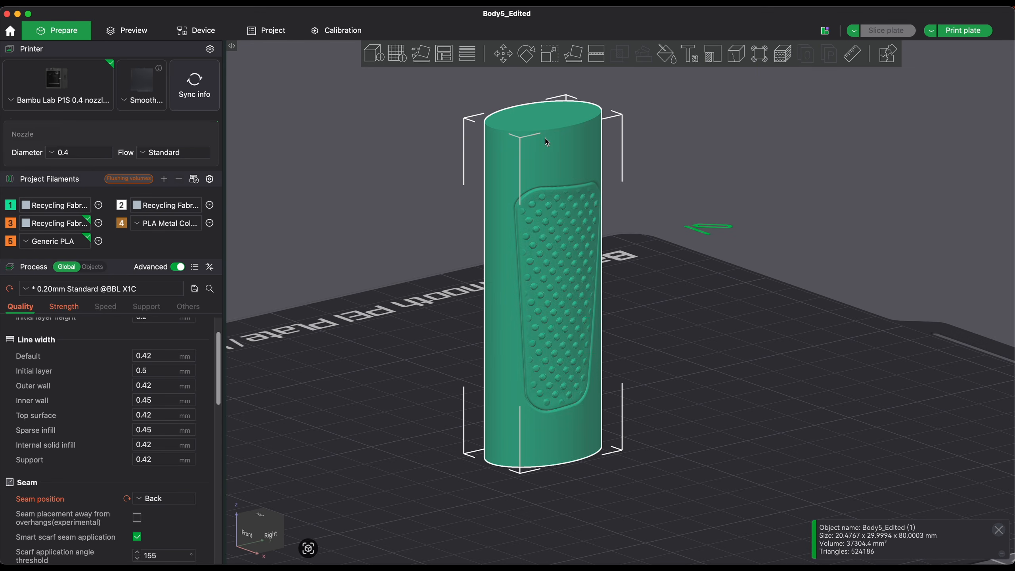
{"action": "left_click", "coordinate": [684, 116]}
{"action": "left_click", "coordinate": [567, 127]}
{"action": "right_click", "coordinate": [563, 136]}
{"action": "mouse_move", "coordinate": [630, 454]}
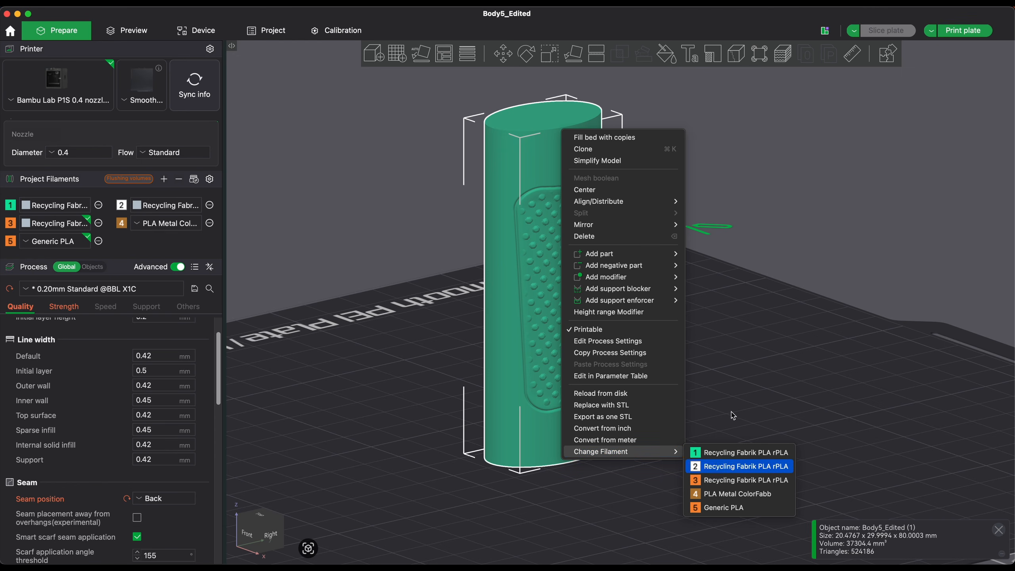
{"action": "left_click", "coordinate": [728, 466]}
{"action": "left_click", "coordinate": [759, 106]}
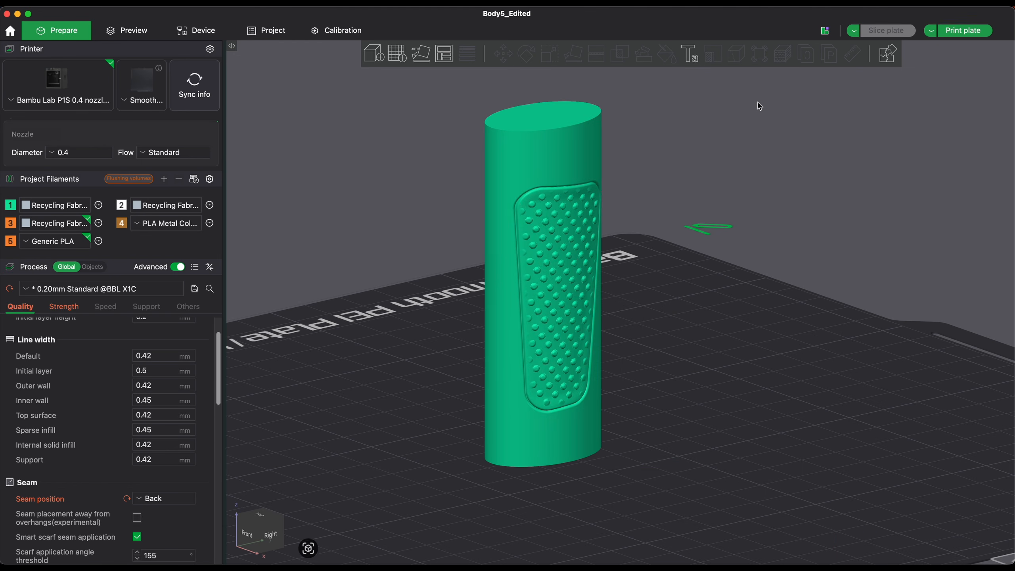
Step: Cycle the grip through filaments 1 to 4 and assign it filament 2, Recycling Fabrik PLA rPLA, then deselect it
{"action": "left_click", "coordinate": [518, 148]}
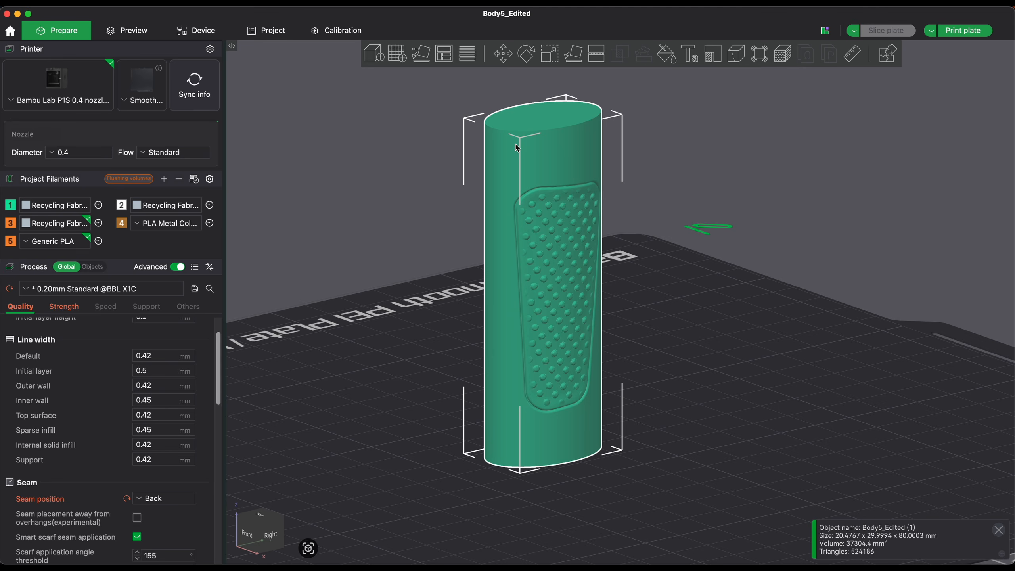
{"action": "key", "text": "ctrl+1"}
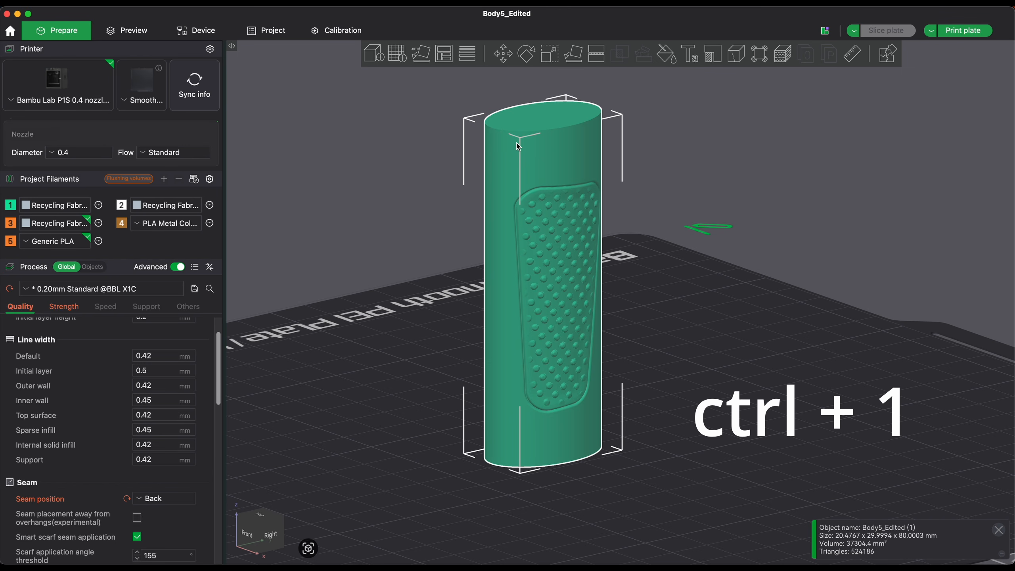
{"action": "key", "text": "ctrl+2"}
{"action": "key", "text": "ctrl+3"}
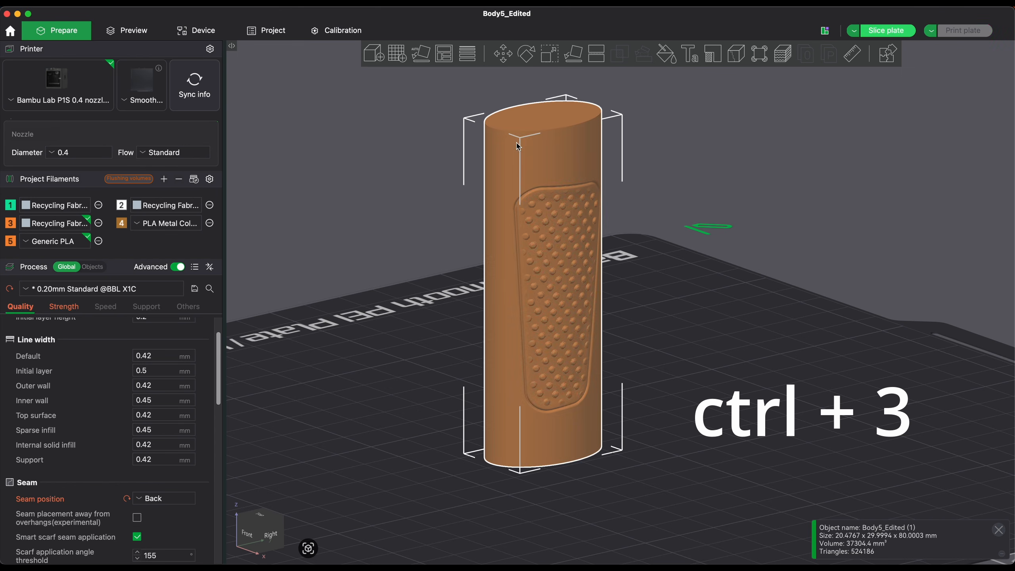
{"action": "key", "text": "ctrl+4"}
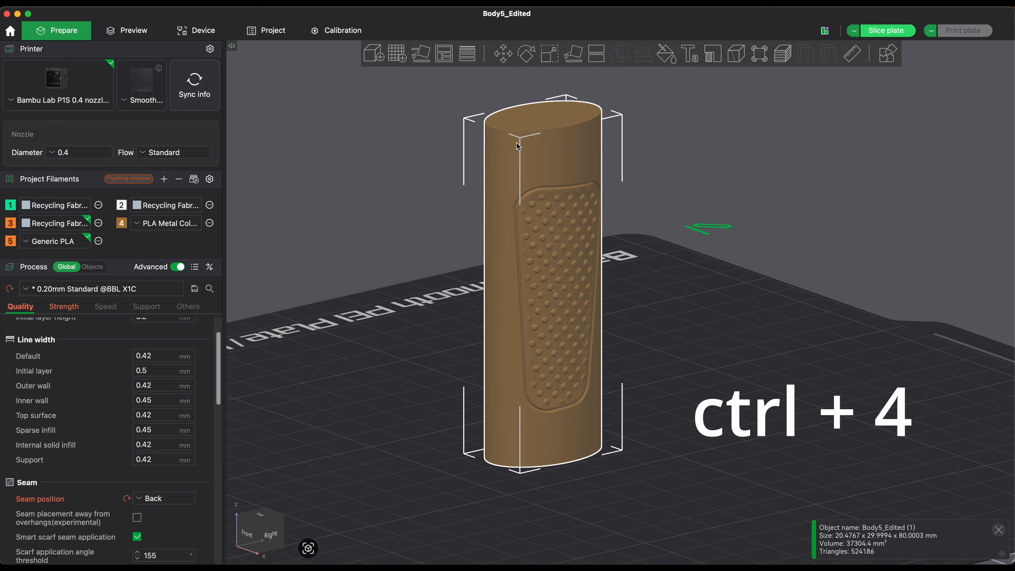
{"action": "key", "text": "ctrl+2"}
{"action": "key", "text": "Escape"}
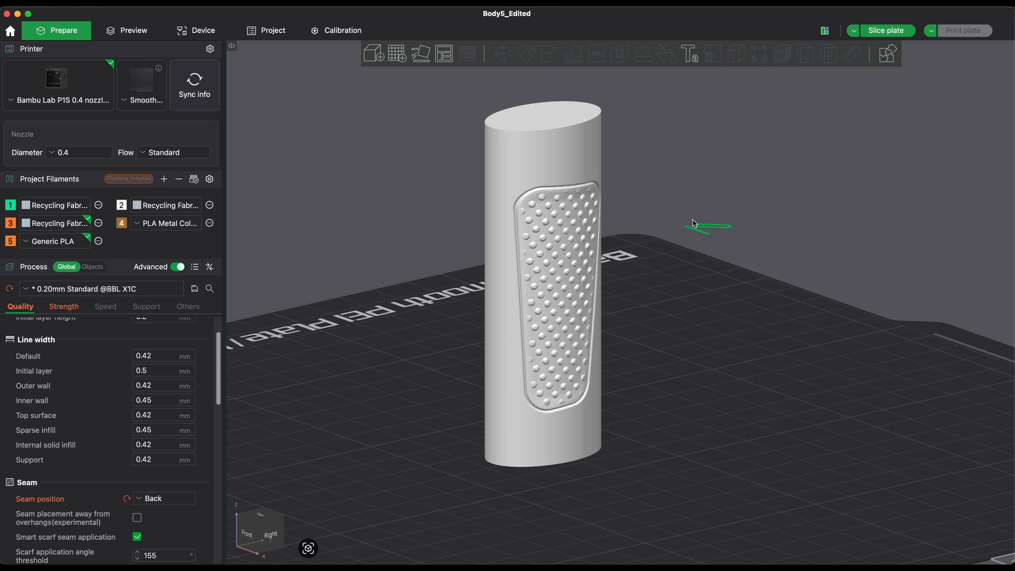
Step: Review the grip's Change Filament options again and close them without choosing another filament
{"action": "left_click", "coordinate": [563, 463]}
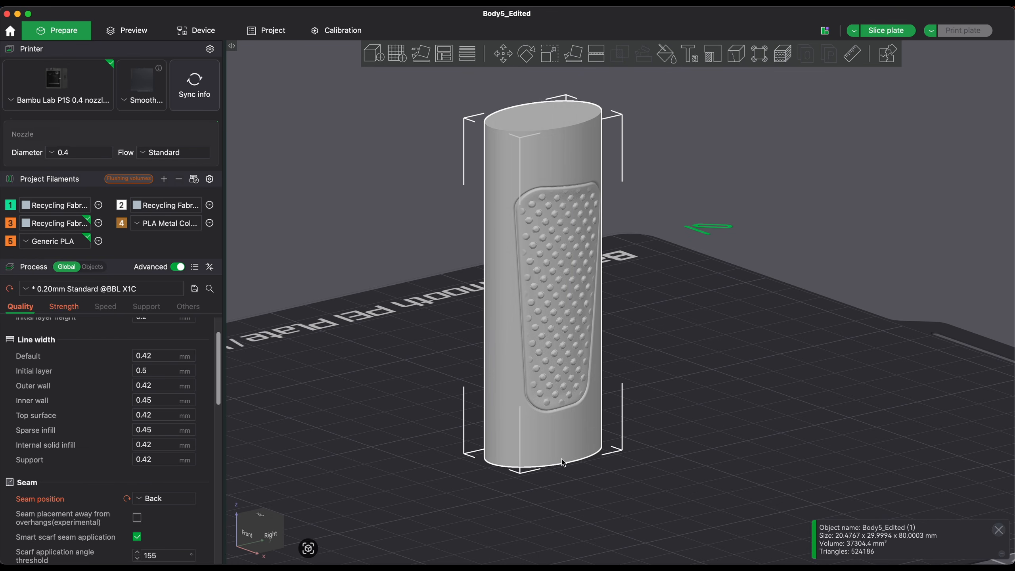
{"action": "right_click", "coordinate": [563, 455]}
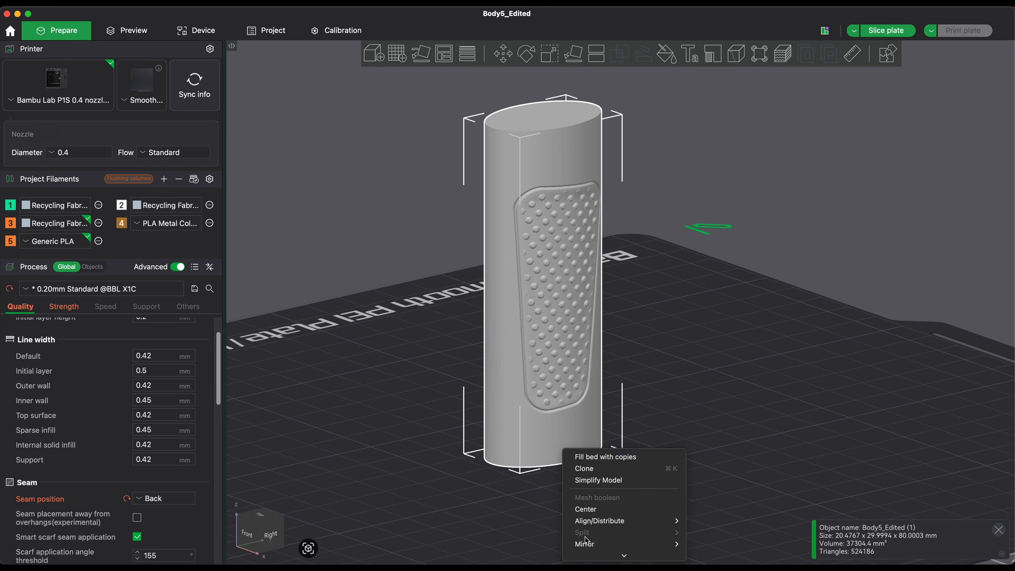
{"action": "mouse_move", "coordinate": [605, 556]}
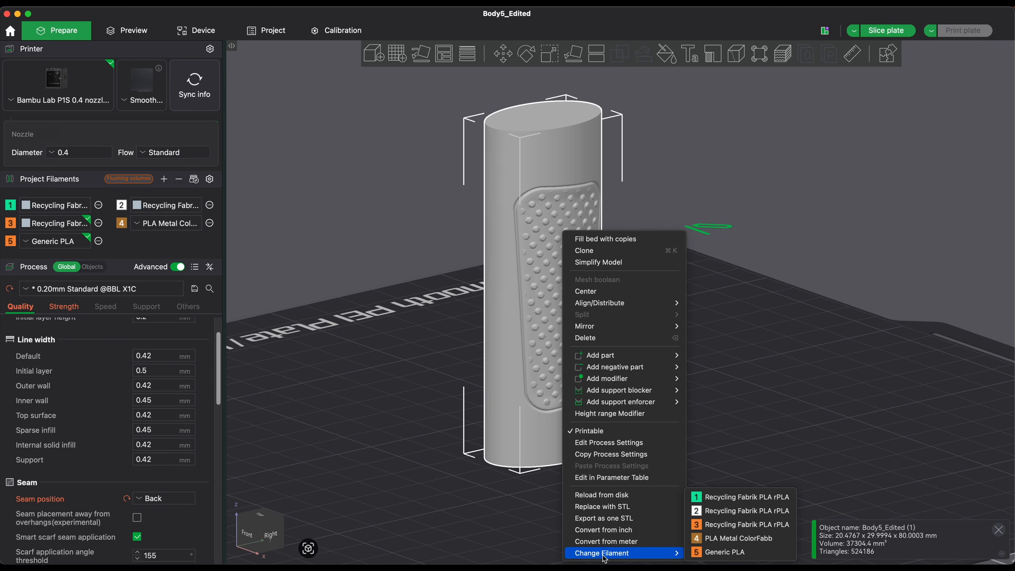
{"action": "left_click", "coordinate": [709, 125]}
{"action": "left_click", "coordinate": [709, 125]}
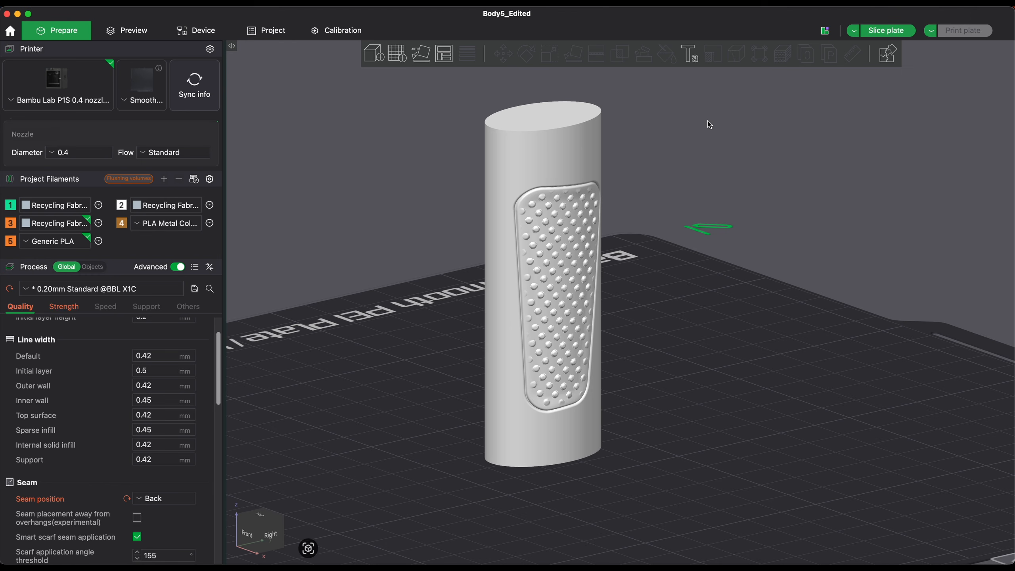
Step: Slice the plate with the grip in filament 2 and inspect the sliced model from several sides
{"action": "left_click_drag", "start_coordinate": [688, 225], "coordinate": [674, 294]}
{"action": "left_click", "coordinate": [863, 34]}
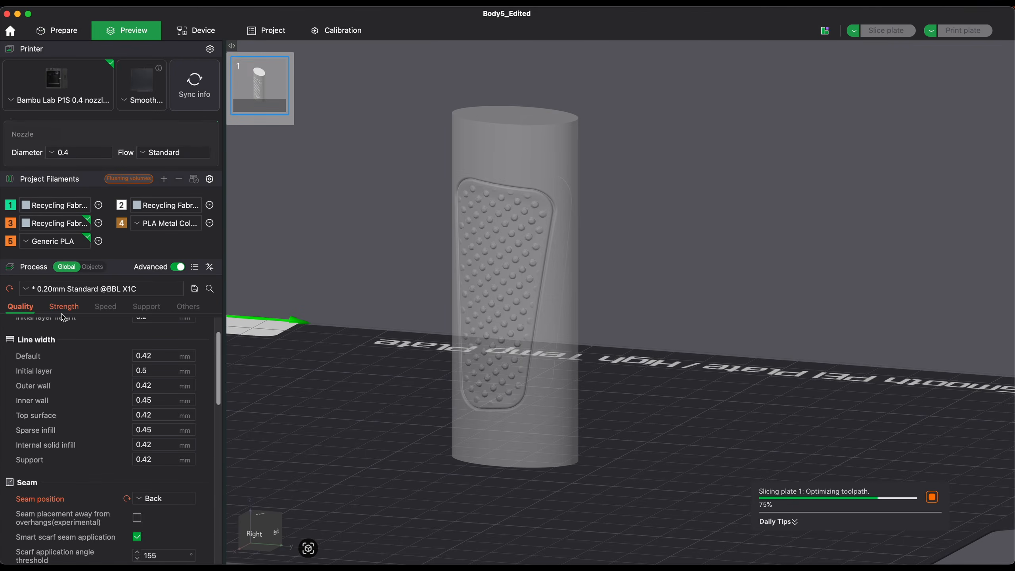
{"action": "left_click_drag", "start_coordinate": [357, 268], "coordinate": [409, 276]}
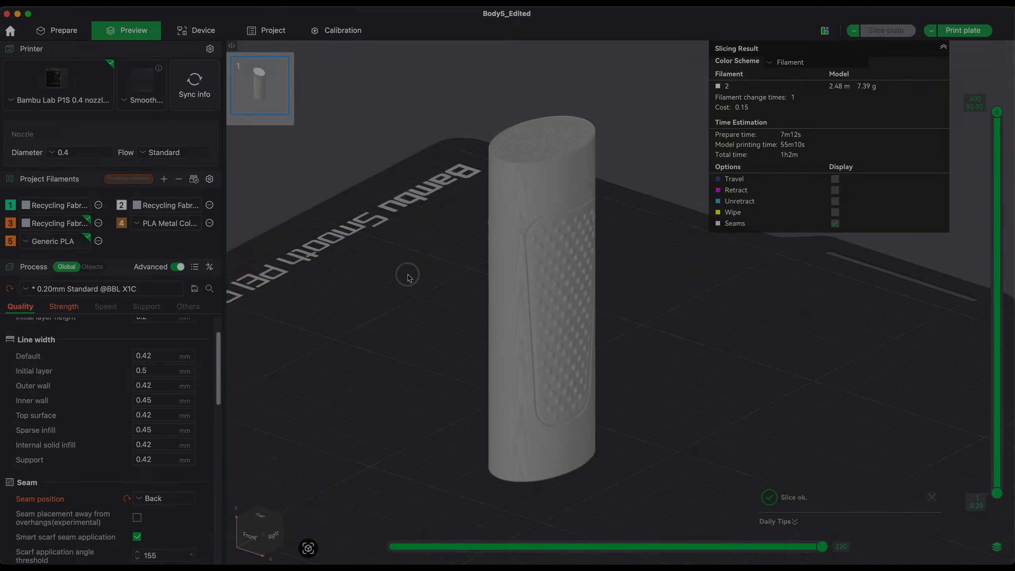